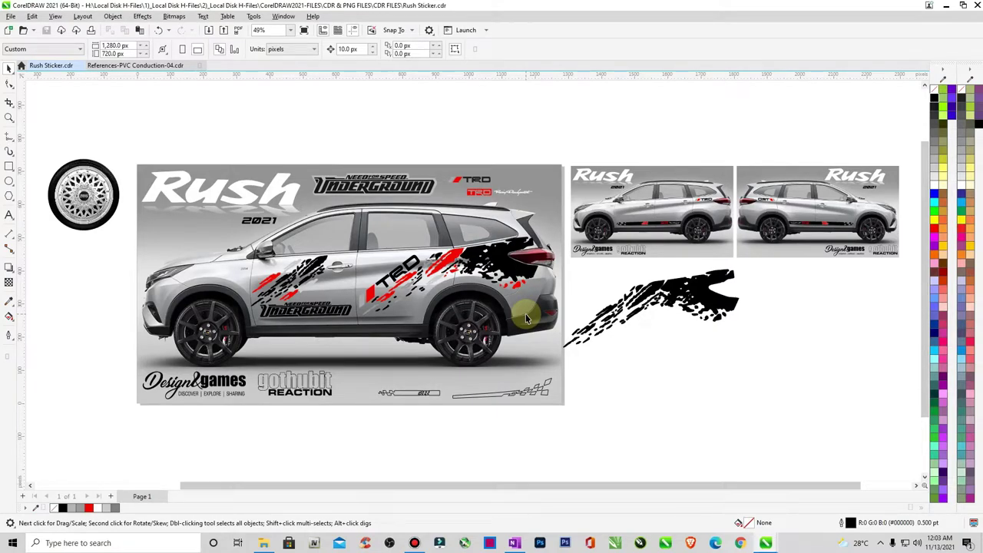
Step: Place a reduced copy of the front door's black splatter group, about 98 by 65 px, on the front fender
key("z")
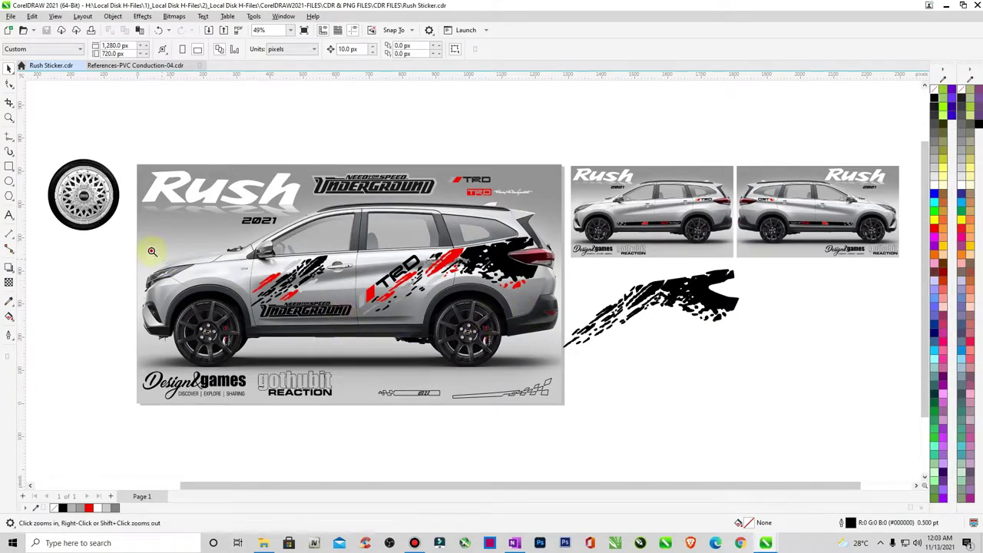
left_click_drag(153, 251, 403, 355)
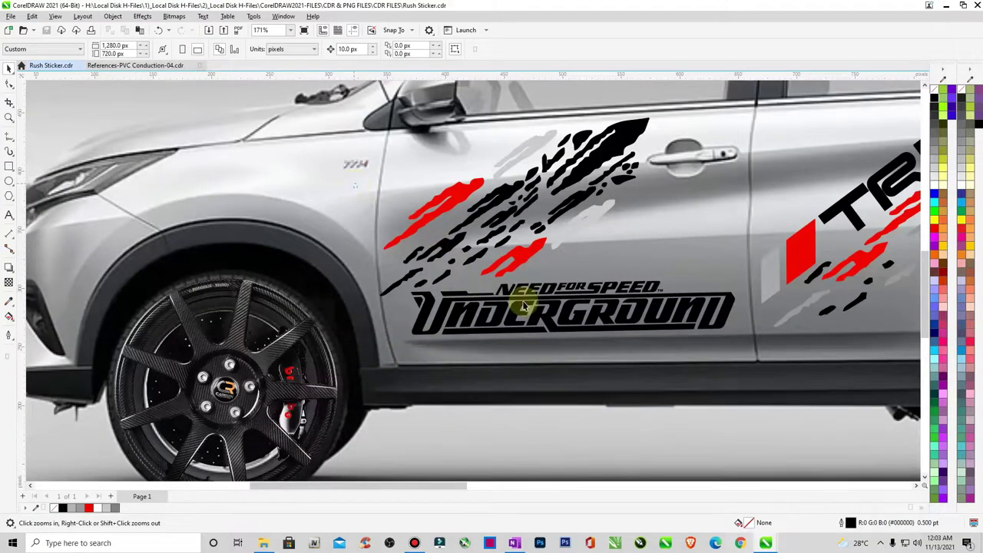
key("space")
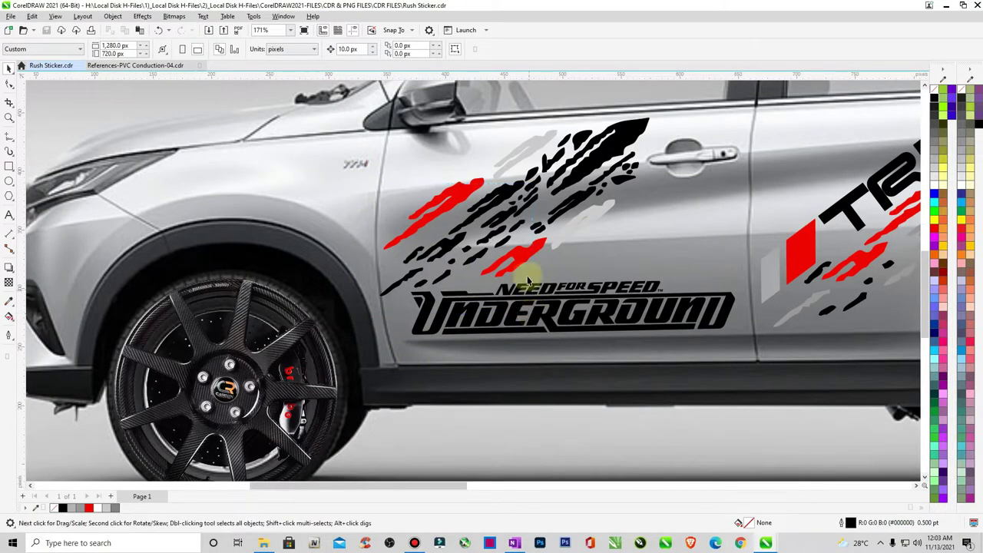
left_click(497, 234)
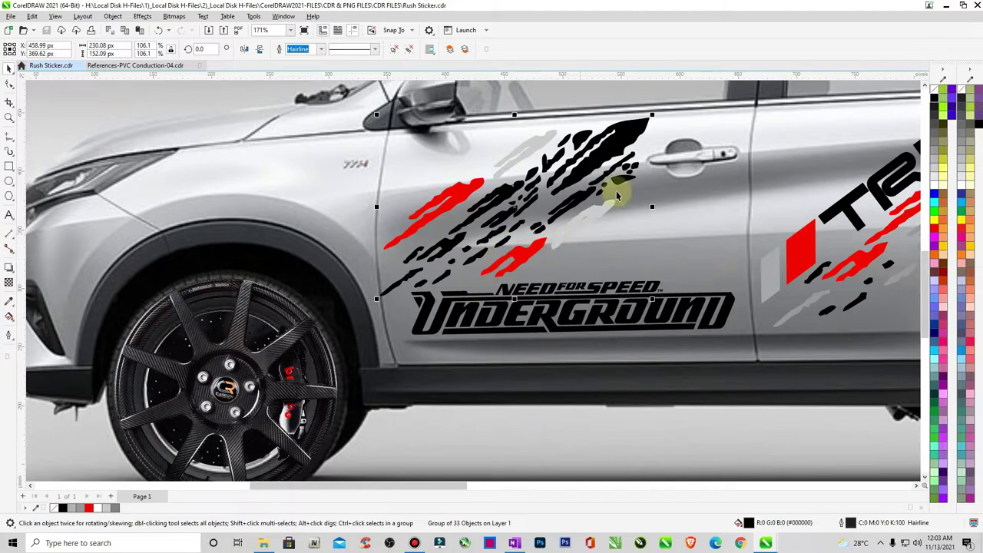
left_click_drag(647, 121, 231, 182)
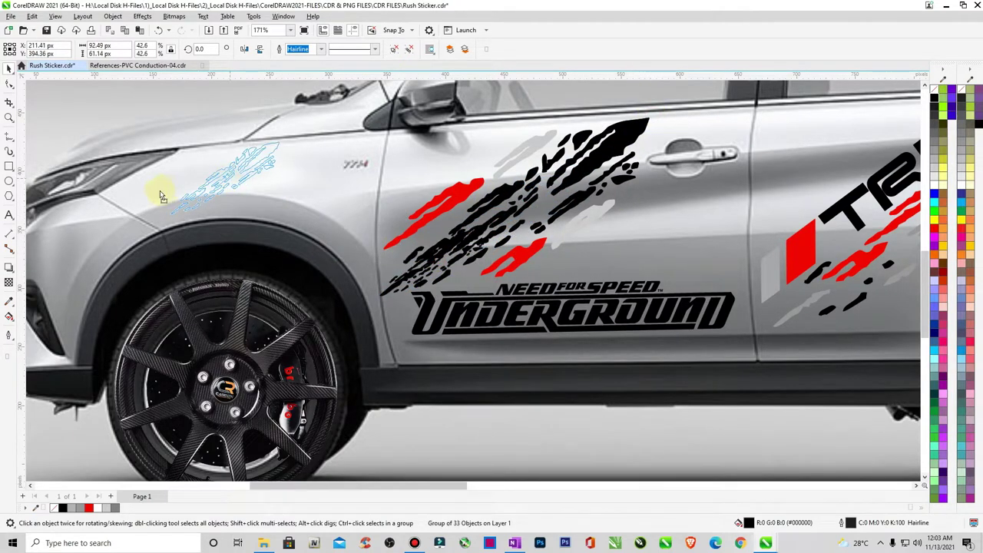
left_click_drag(161, 196, 336, 176)
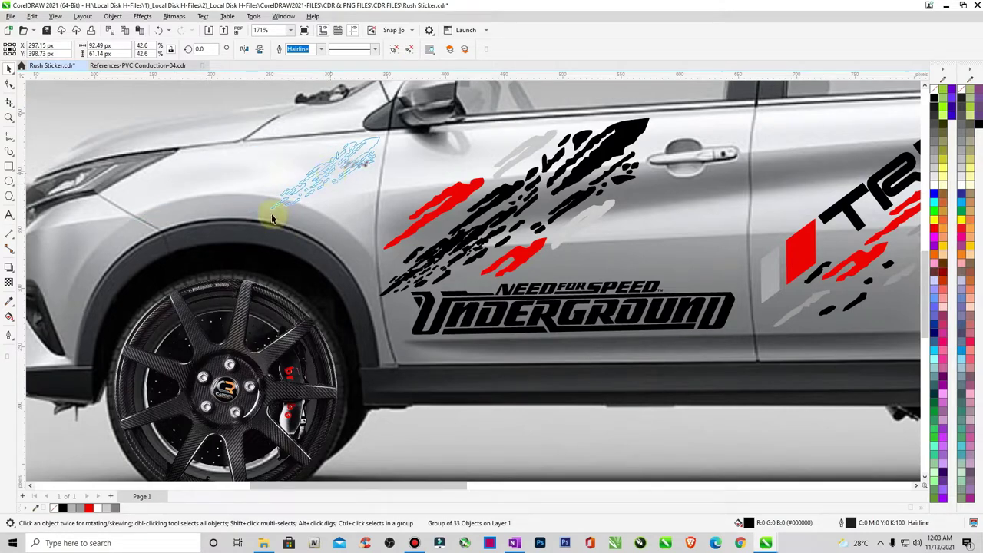
left_click_drag(268, 212, 262, 217)
key("Escape")
key("F4")
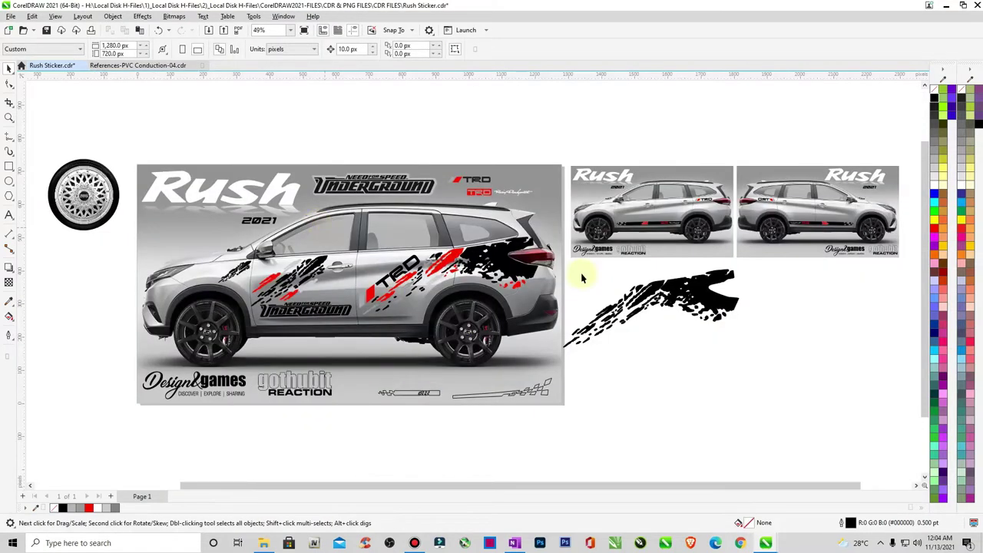
Step: Copy the red, grey and black TRD logo from the header onto the front fender beside the small splatter
key("z")
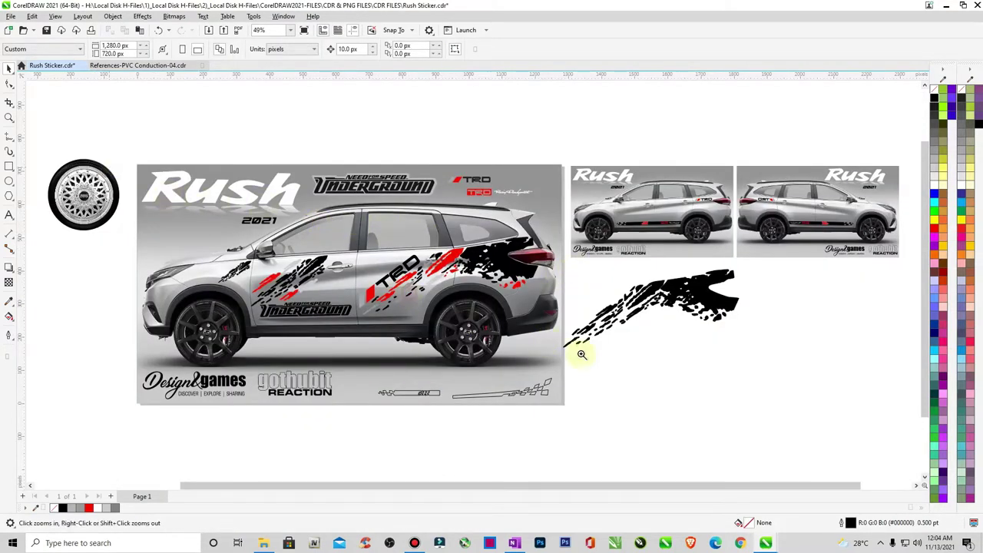
left_click_drag(111, 163, 580, 353)
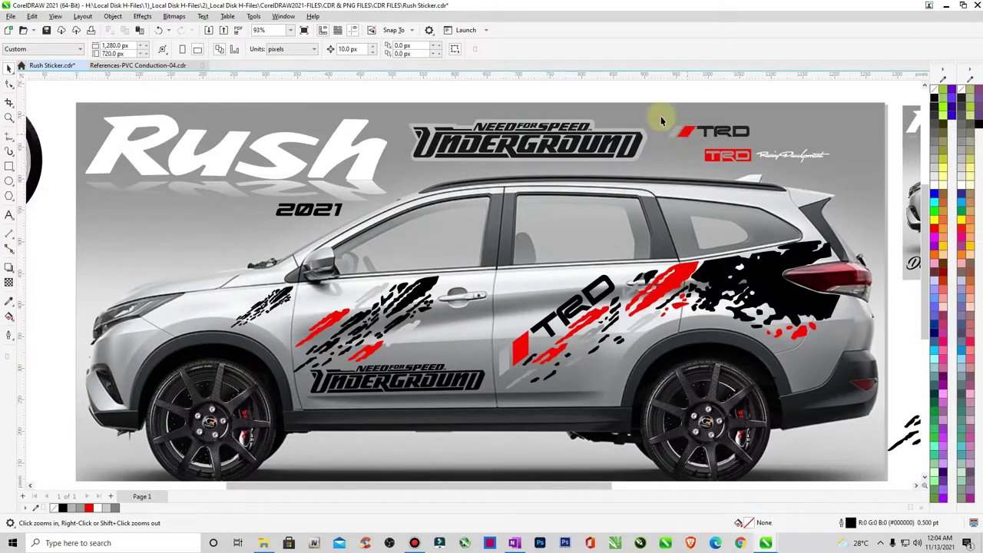
key("space")
left_click(712, 135)
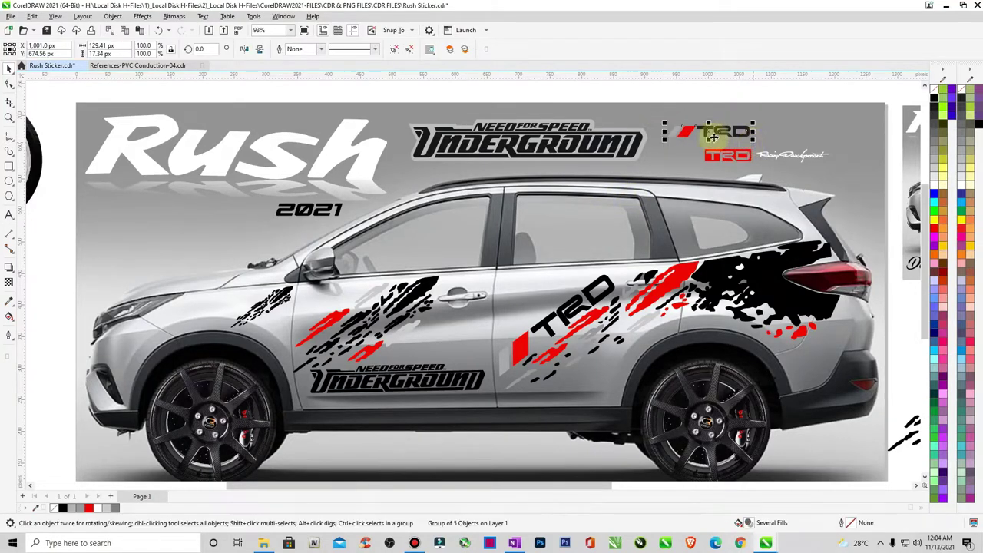
left_click_drag(712, 134, 223, 310)
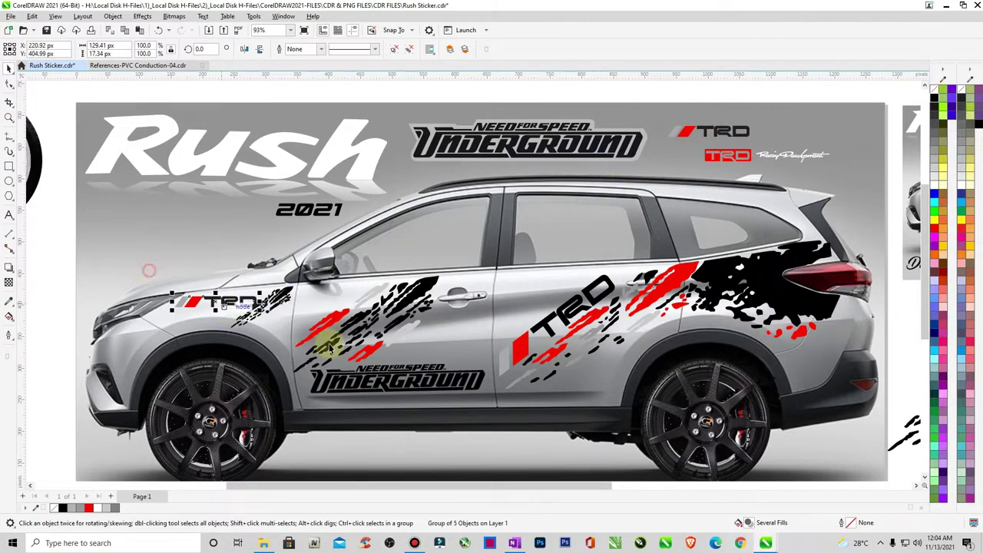
key("F1")
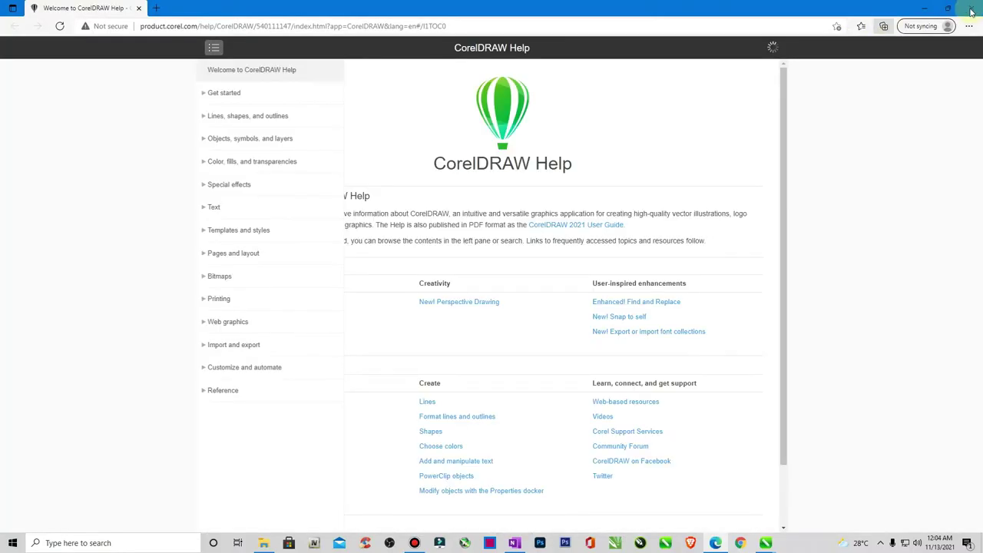
left_click(971, 8)
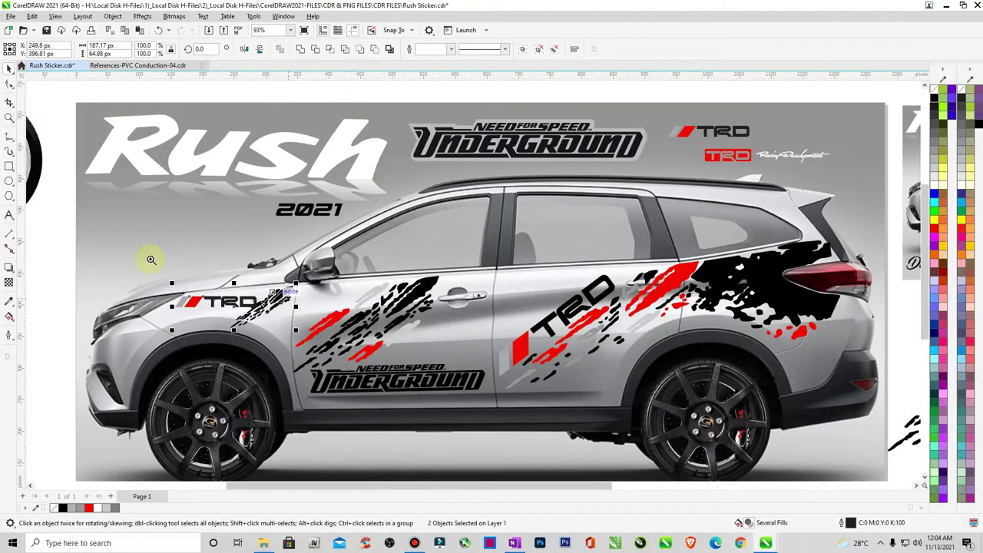
Step: Shrink the fender's TRD logo to about 85 by 16 px and tilt it about 2.9° along the body line
left_click_drag(151, 259, 353, 355)
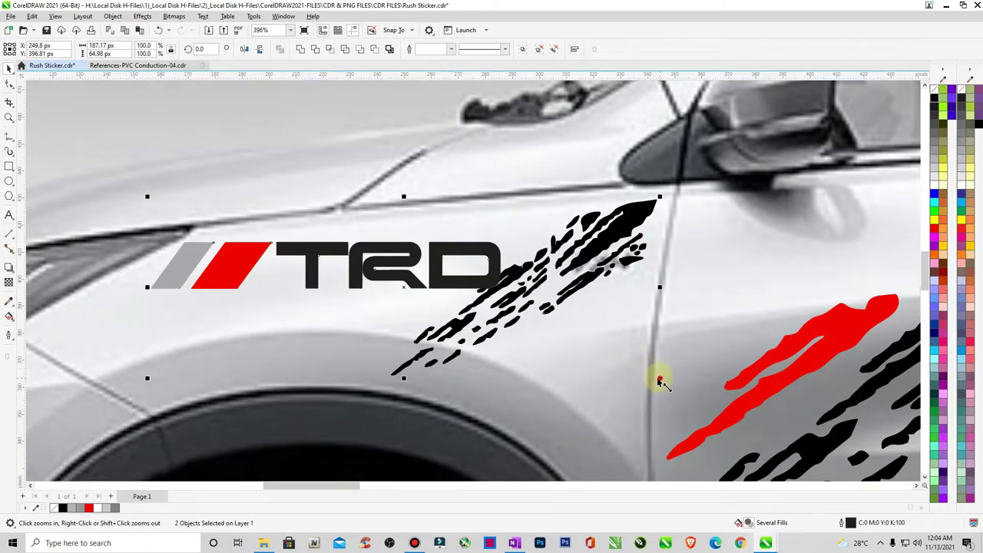
left_click_drag(659, 380, 560, 334)
key("ctrl+z")
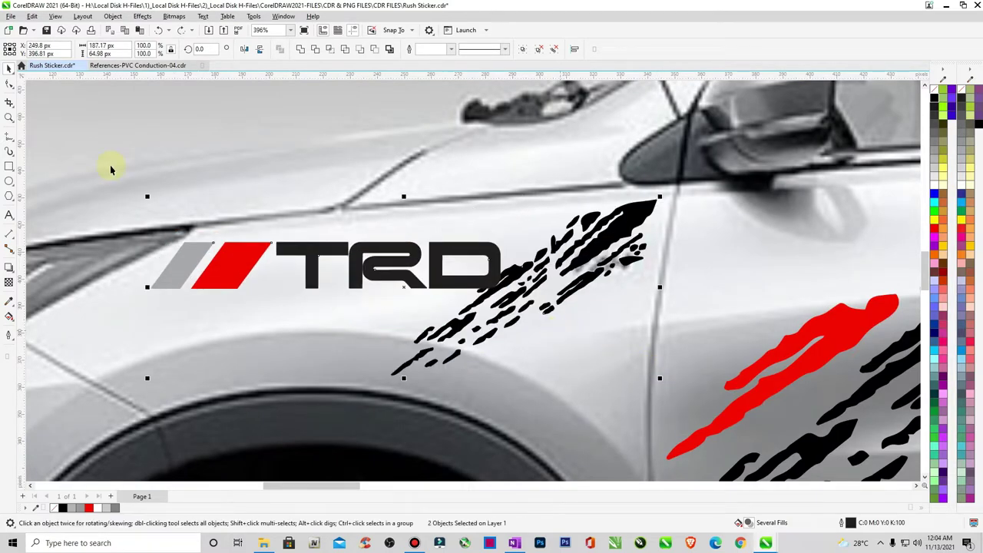
left_click_drag(111, 165, 532, 340)
left_click_drag(505, 293, 498, 266)
left_click(483, 252)
left_click(486, 251)
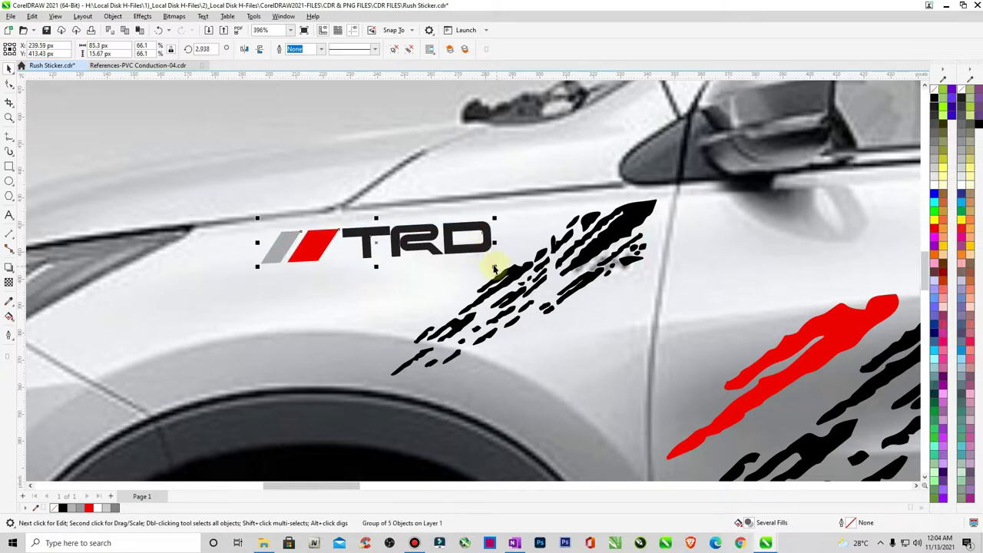
Step: Enlarge the fender's TRD logo to about 98 px wide and adjust its rotation to about 4.3°
key("Escape")
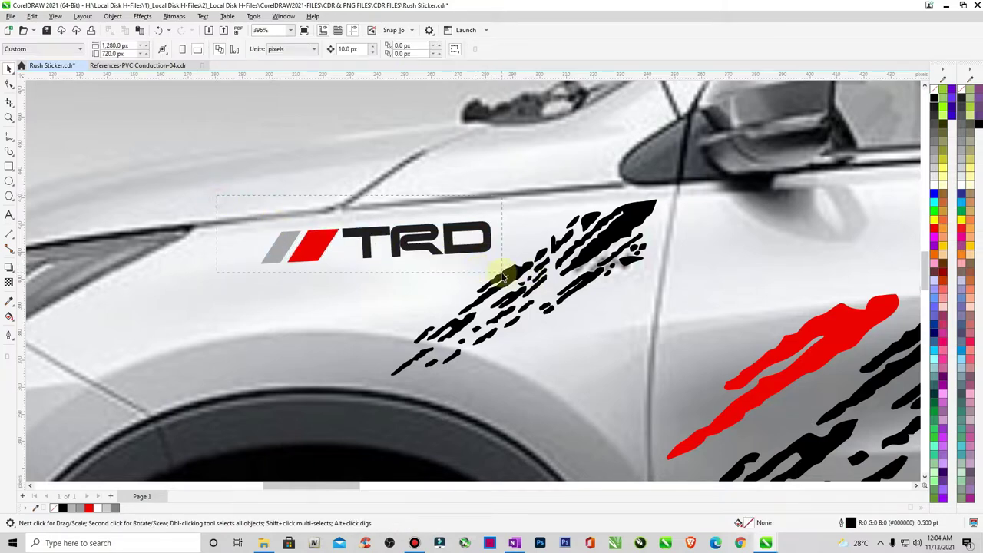
left_click_drag(503, 275, 530, 273)
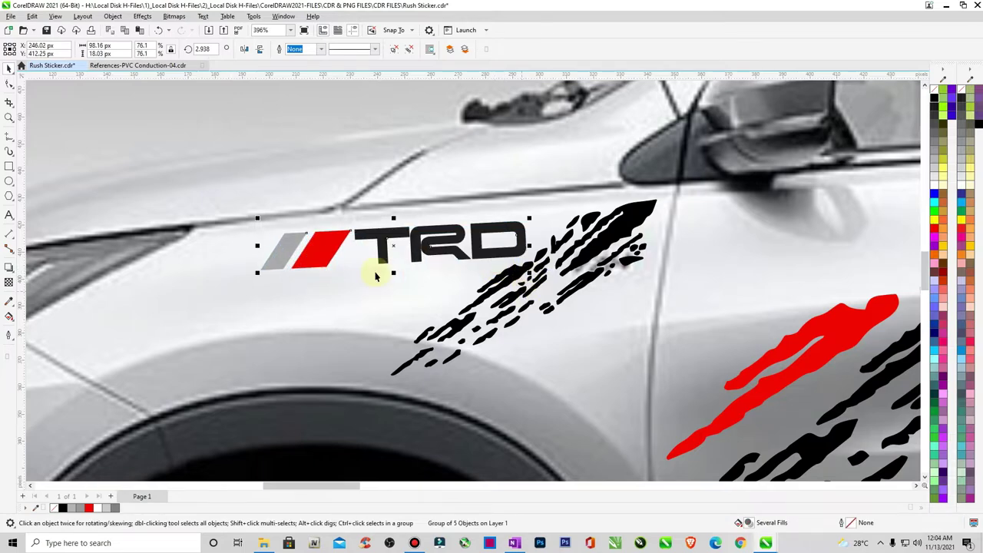
left_click(519, 254)
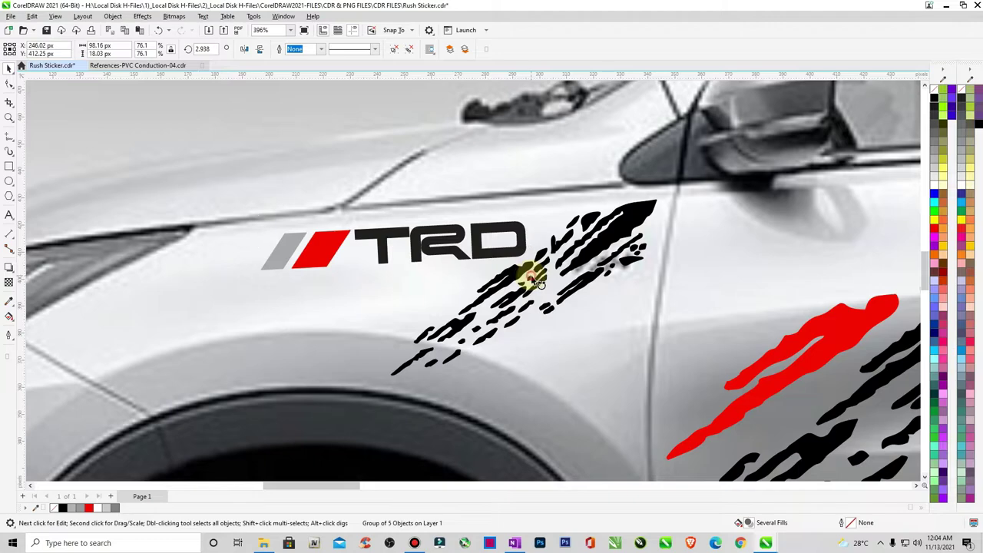
left_click_drag(531, 278, 533, 274)
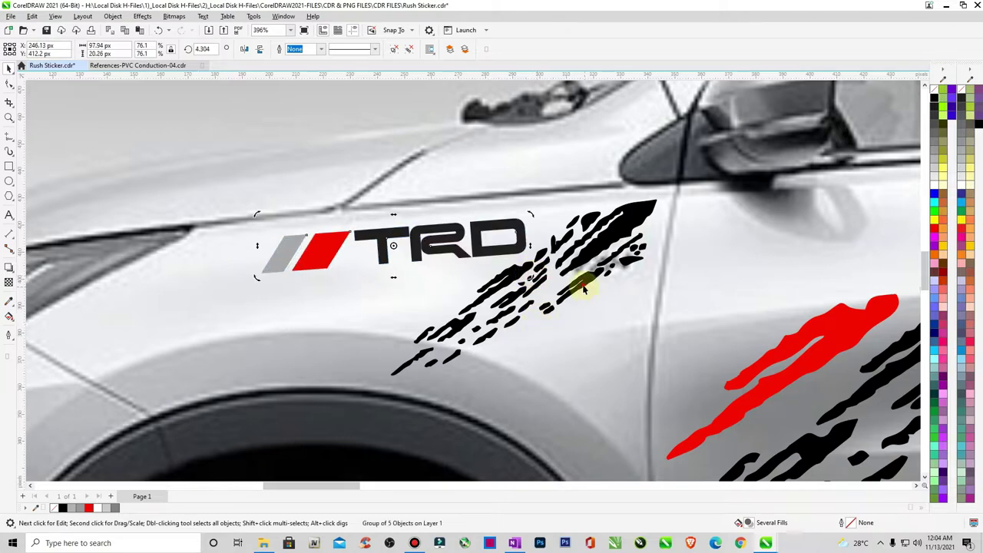
Step: Ungroup the small fender splatter and fill its largest upper streak, a lower streak and a middle streak with red
left_click(584, 289)
left_click(395, 50)
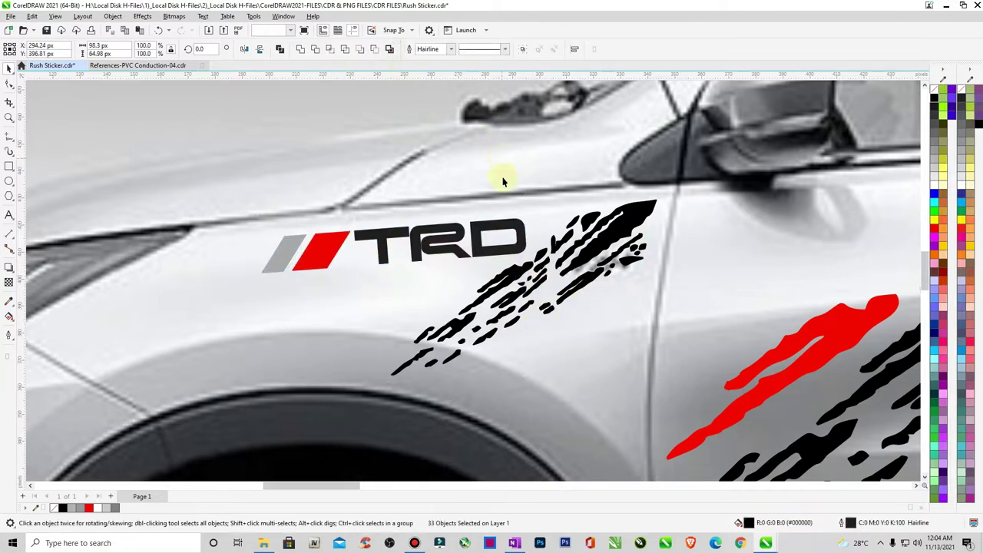
left_click(625, 235)
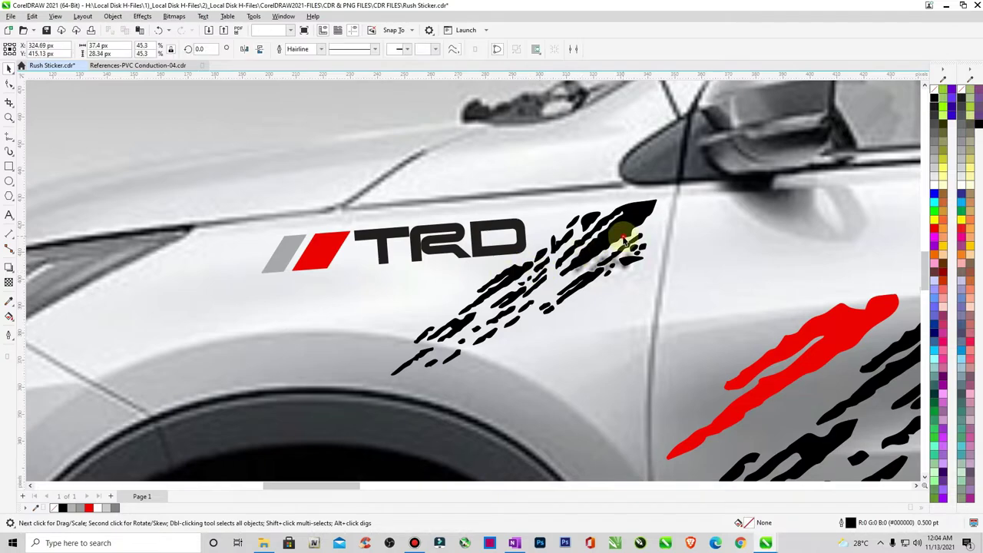
left_click(460, 325, "shift")
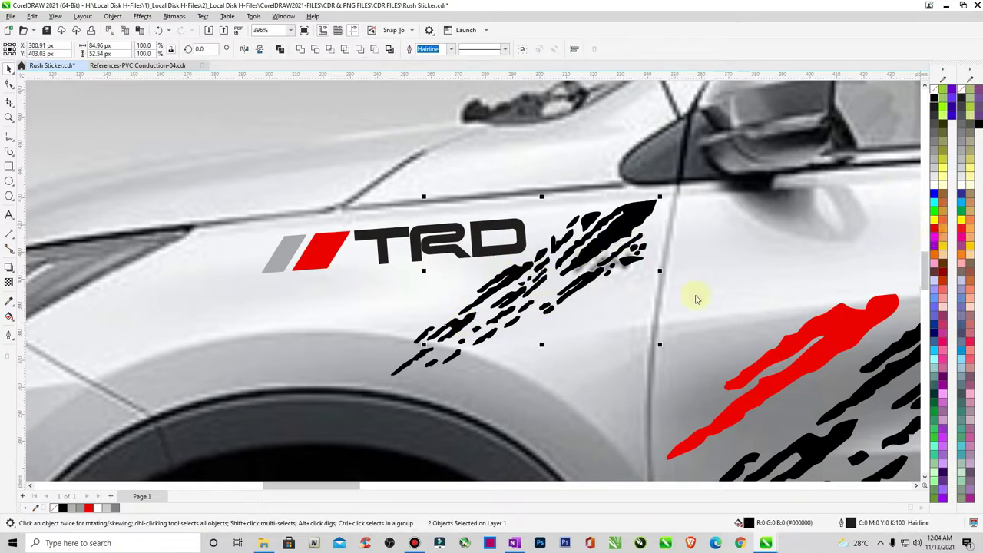
left_click(935, 228)
left_click(598, 314)
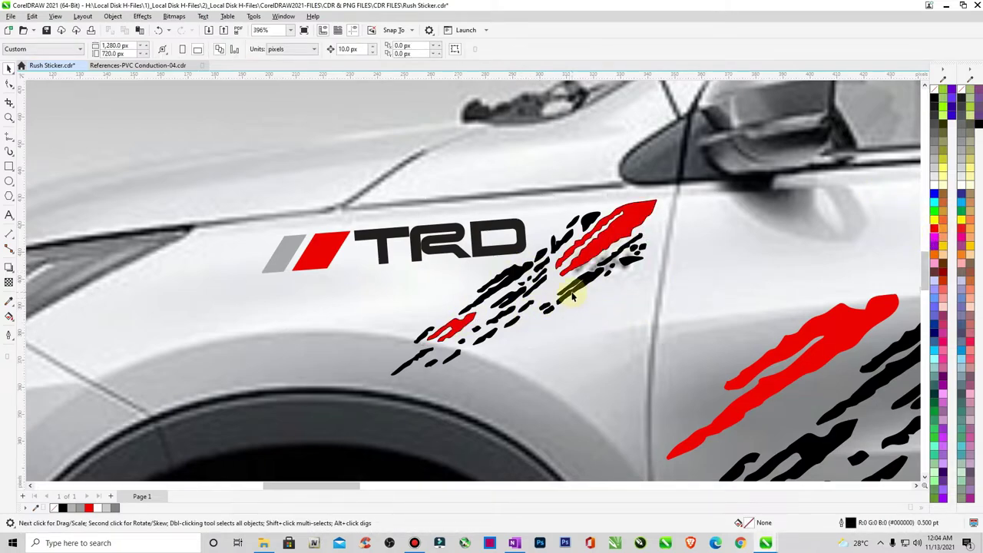
left_click(572, 296)
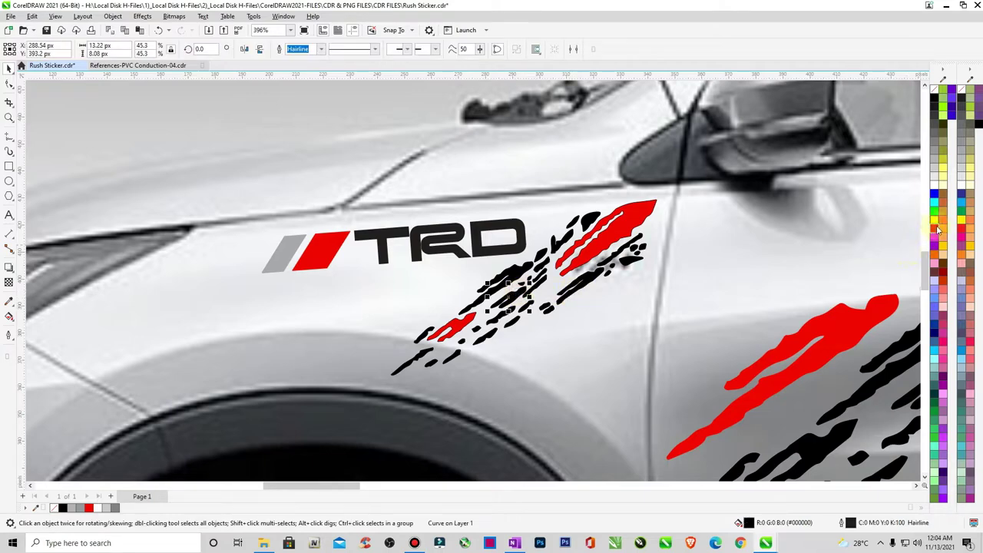
Step: Remove the outlines from the fender's TRD logo and all the small splatter pieces
left_click_drag(125, 189, 687, 415)
left_click(9, 341)
left_click(42, 360)
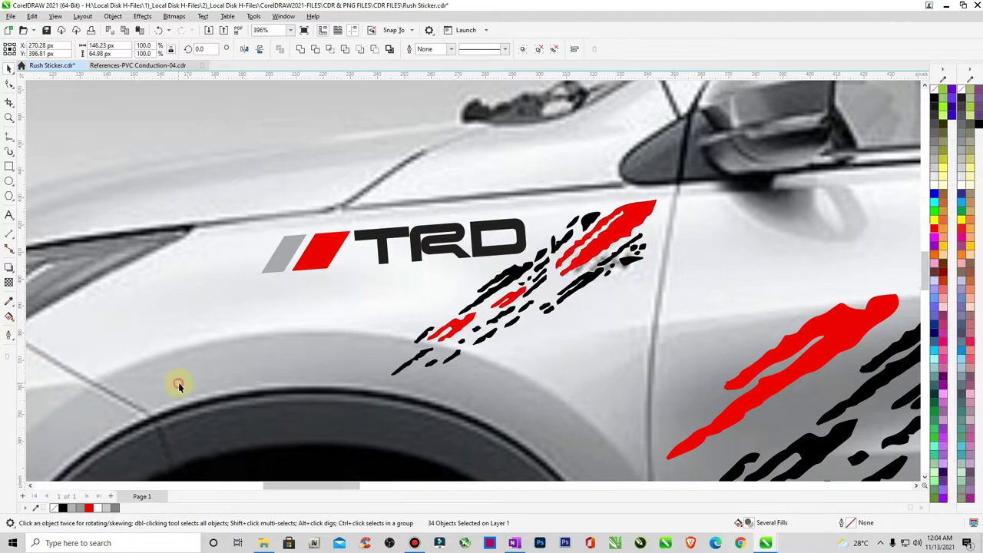
left_click(177, 381)
key("F4")
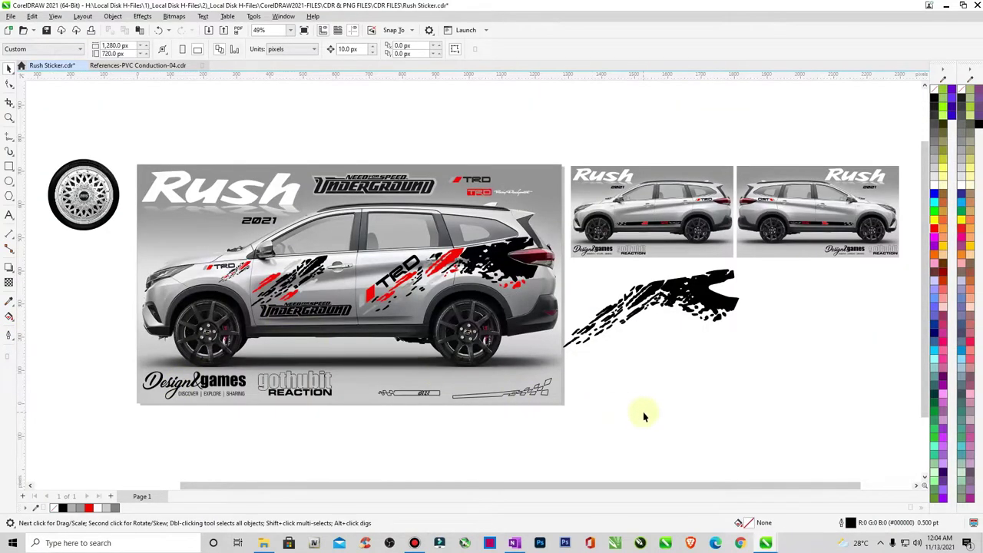
Step: Ungroup the fender's TRD logo to fill its three letters with pure black, and save the document
key("F2")
left_click_drag(184, 260, 312, 293)
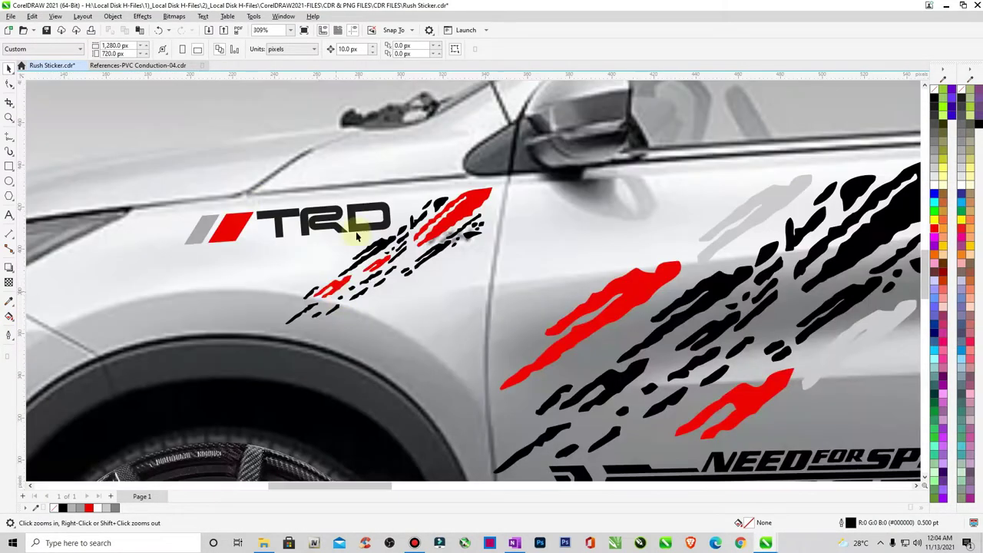
left_click_drag(238, 193, 393, 232)
key("space")
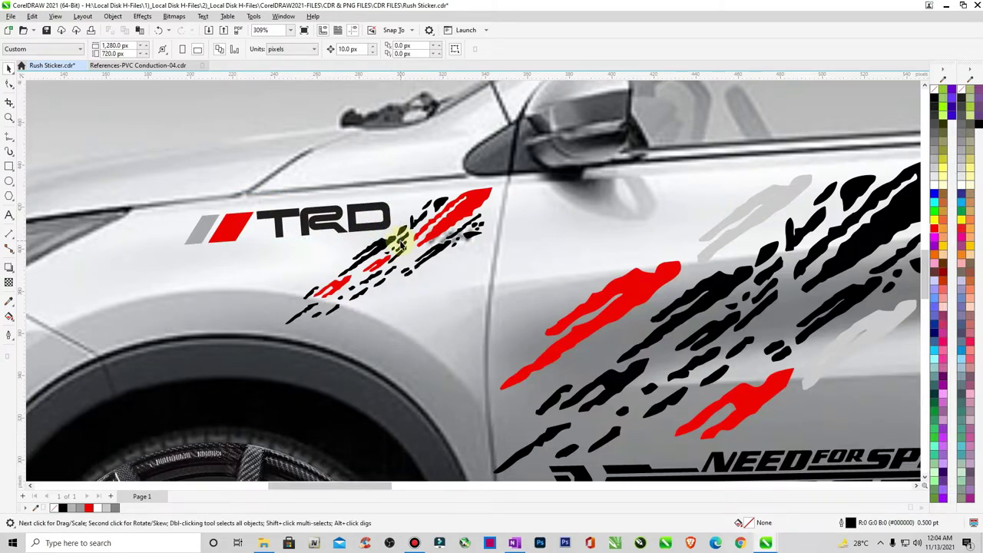
left_click(355, 230)
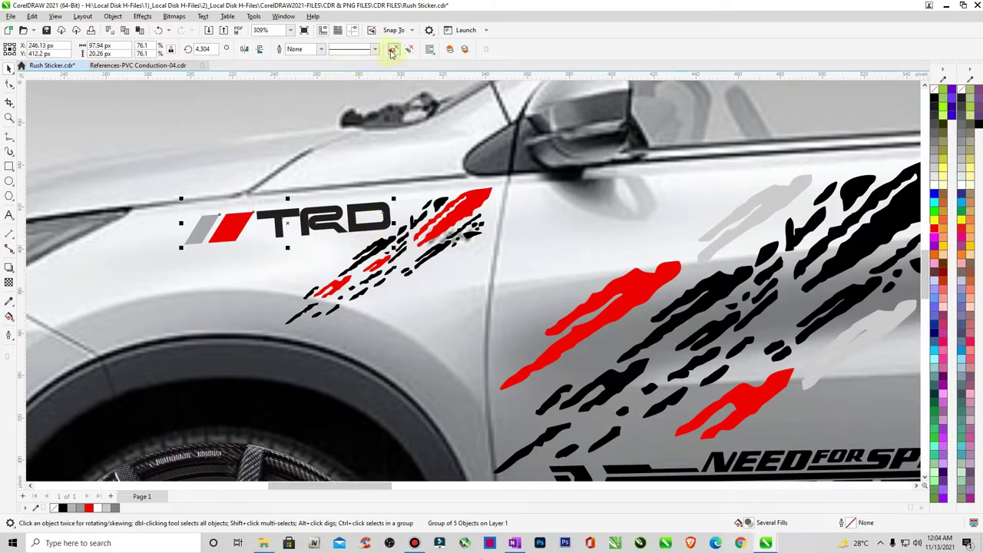
left_click_drag(240, 193, 400, 244)
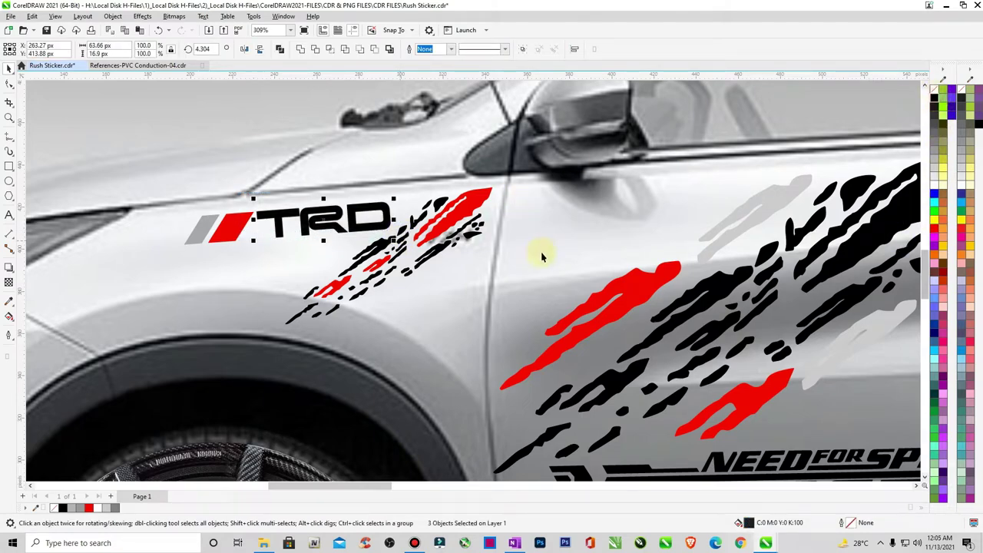
key("Escape")
key("F4")
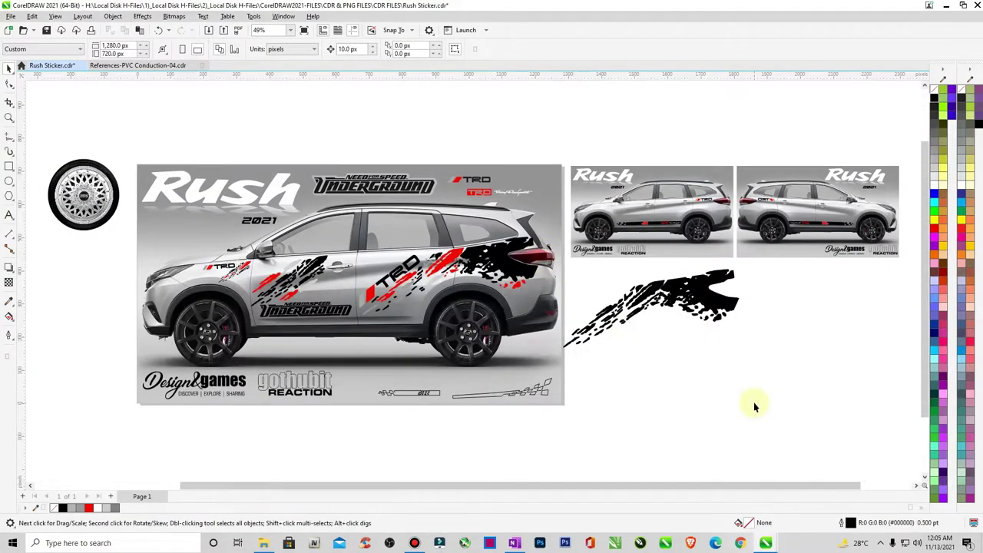
key("ctrl+s")
Step: Scale the spare black splatter down to about 210 px wide and move it beside the gothubit logo at the main mockup's lower edge
scroll(753, 402, "down", 2)
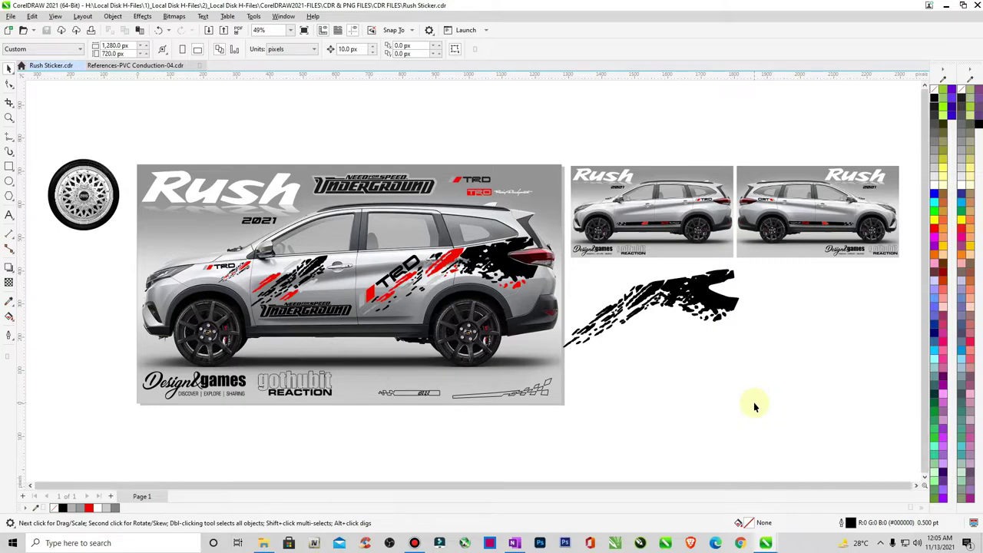
key("z")
left_click_drag(435, 274, 871, 421)
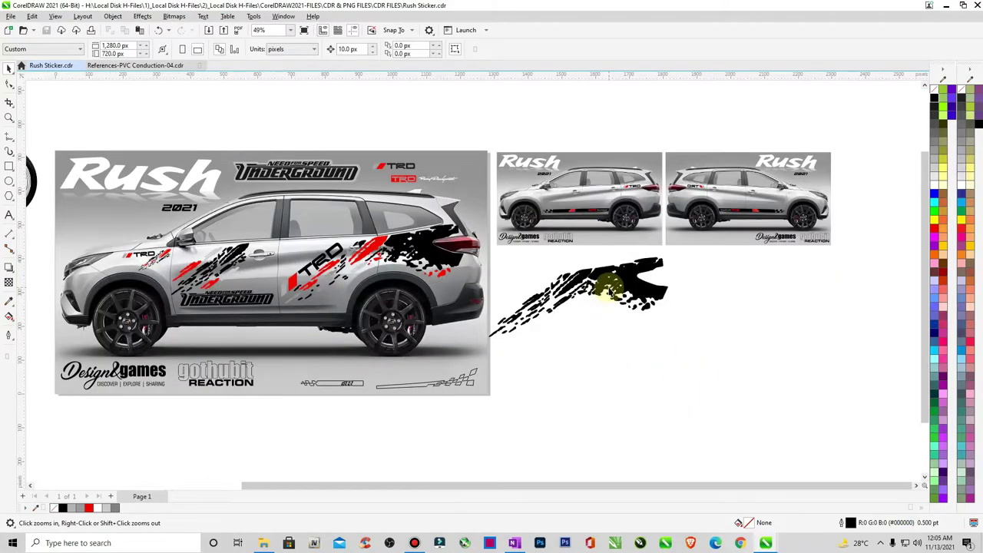
key("space")
left_click(607, 290)
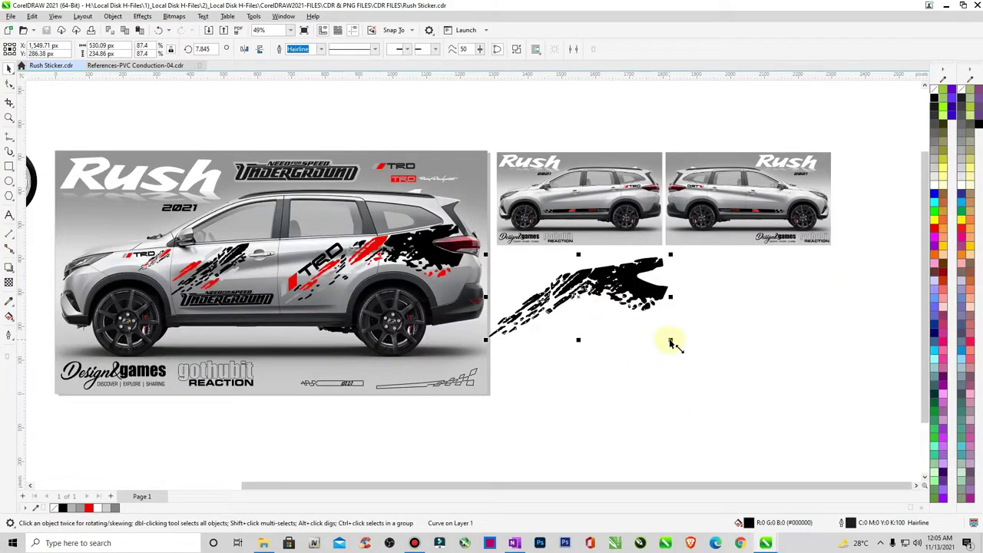
left_click_drag(606, 304, 593, 293)
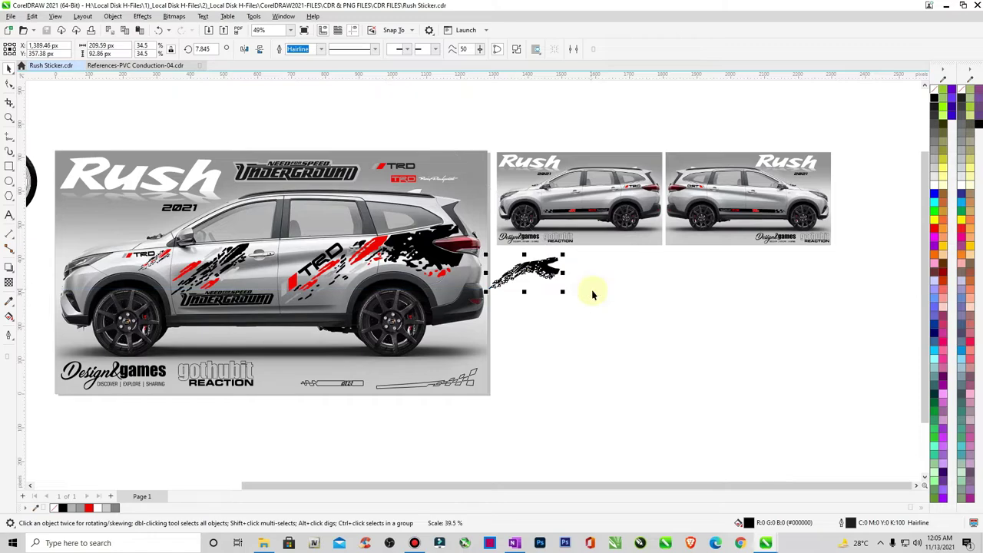
left_click_drag(478, 304, 326, 367)
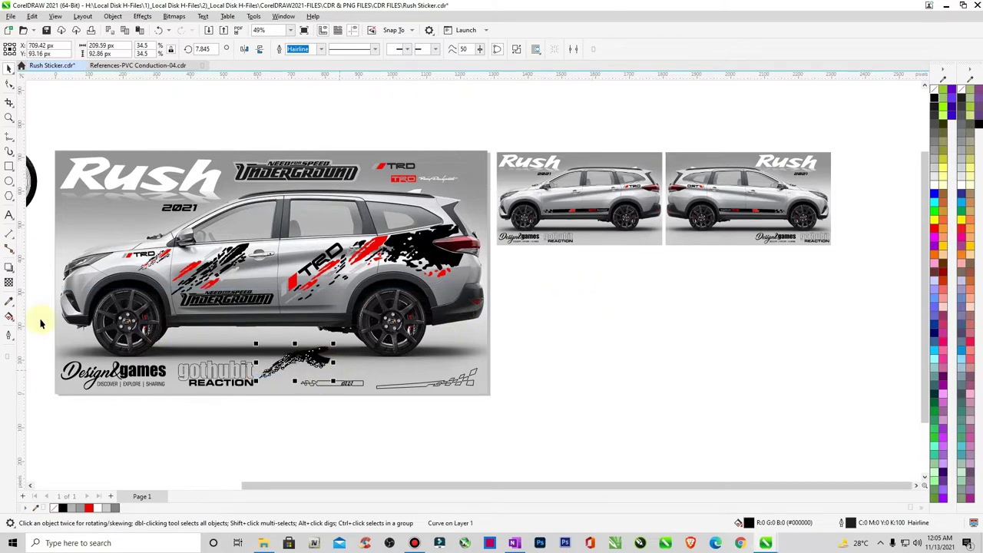
Step: Give the small spare splatter a hairline outline with no fill, and save the document
left_click(37, 372)
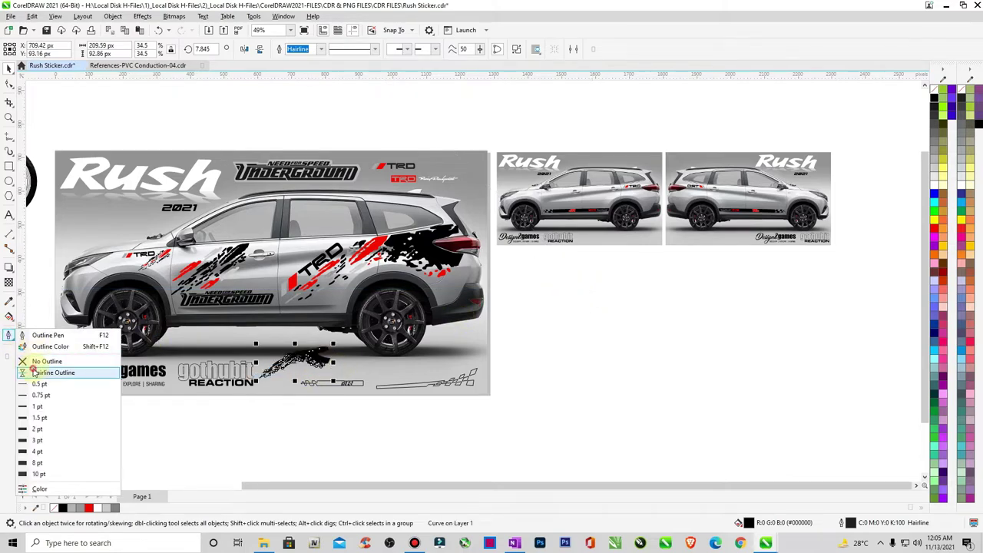
left_click(934, 90)
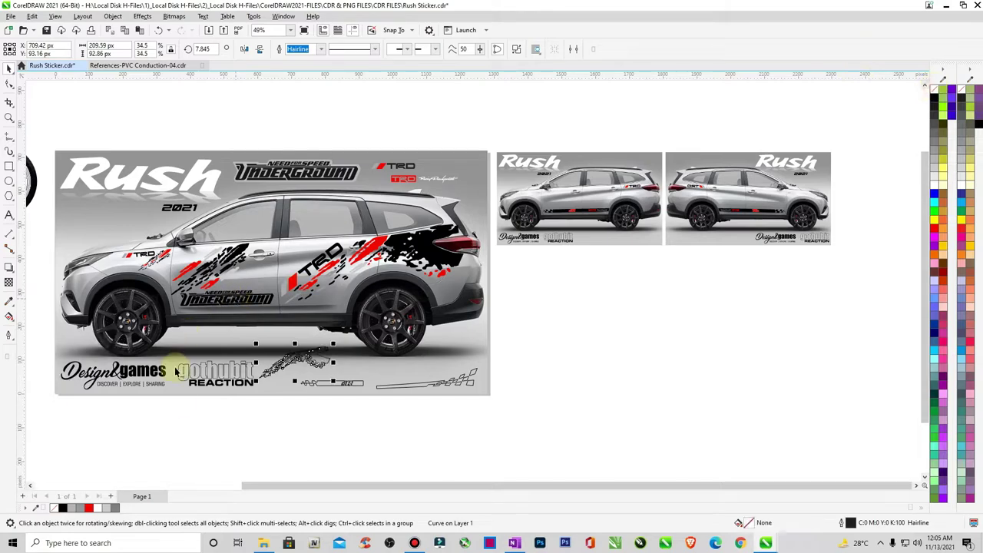
left_click(195, 441)
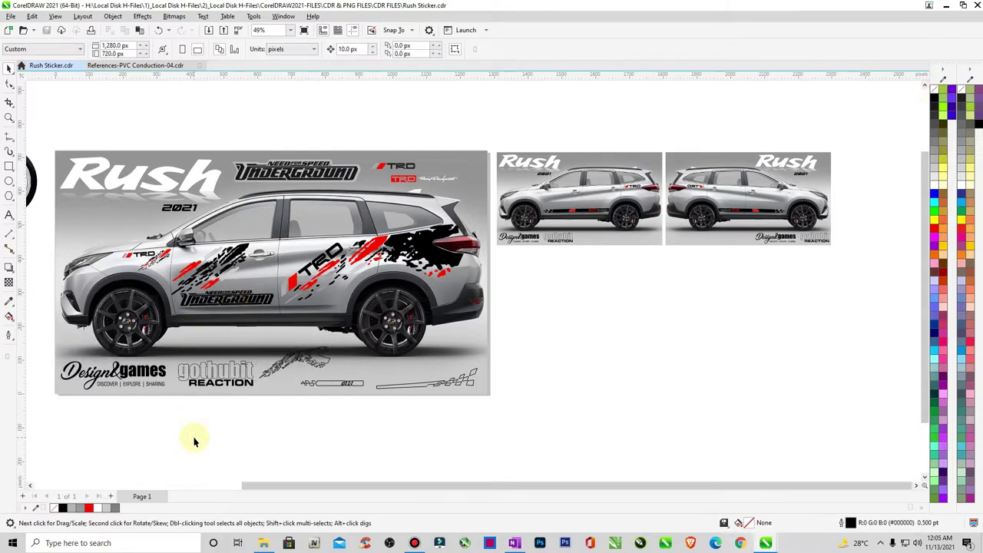
Step: Unlock the main mockup's background image and place a copy of the whole mockup, about 688 px wide, below the preview images
left_click_drag(47, 144, 494, 416)
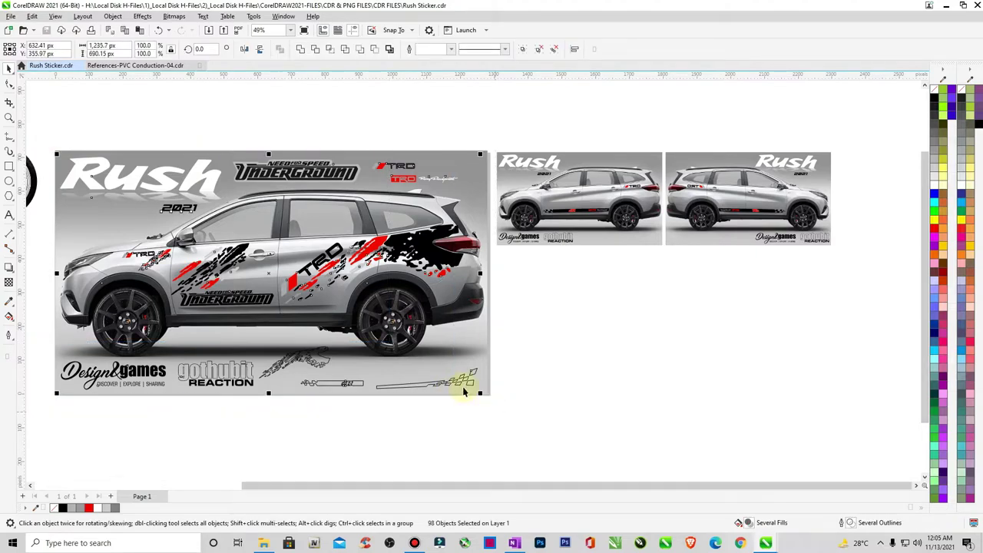
right_click(463, 311)
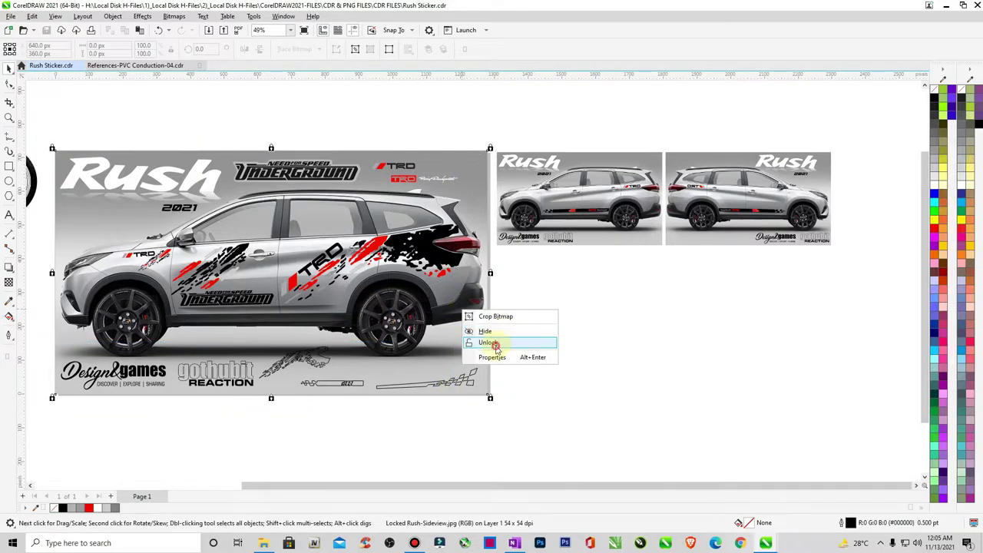
left_click(496, 346)
left_click_drag(43, 142, 494, 423)
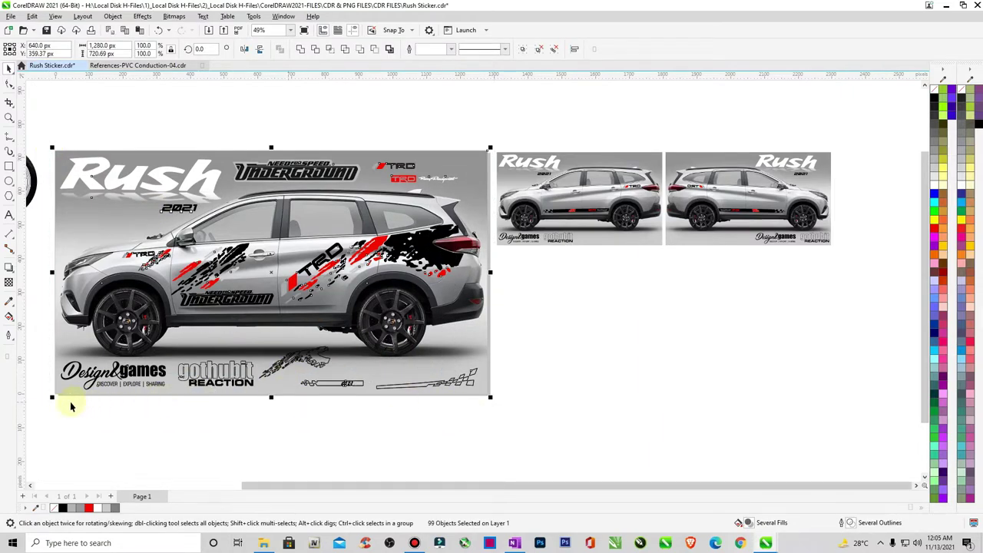
left_click_drag(54, 397, 394, 208)
left_click_drag(394, 208, 643, 340)
Step: Set the mockup copy's width to 490.61 px to match the existing preview and align it directly beneath the left-hand preview
left_click(589, 219)
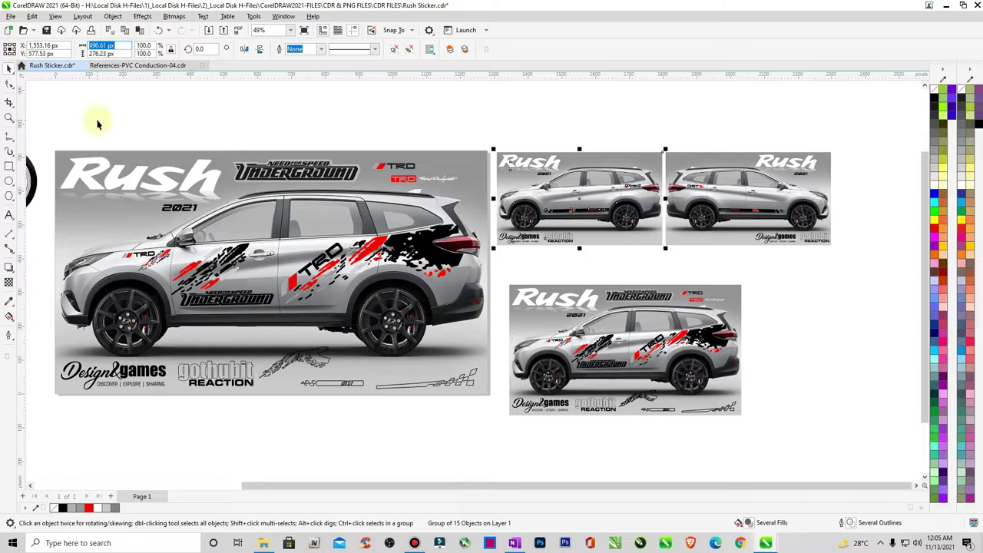
left_click_drag(762, 432, 774, 438)
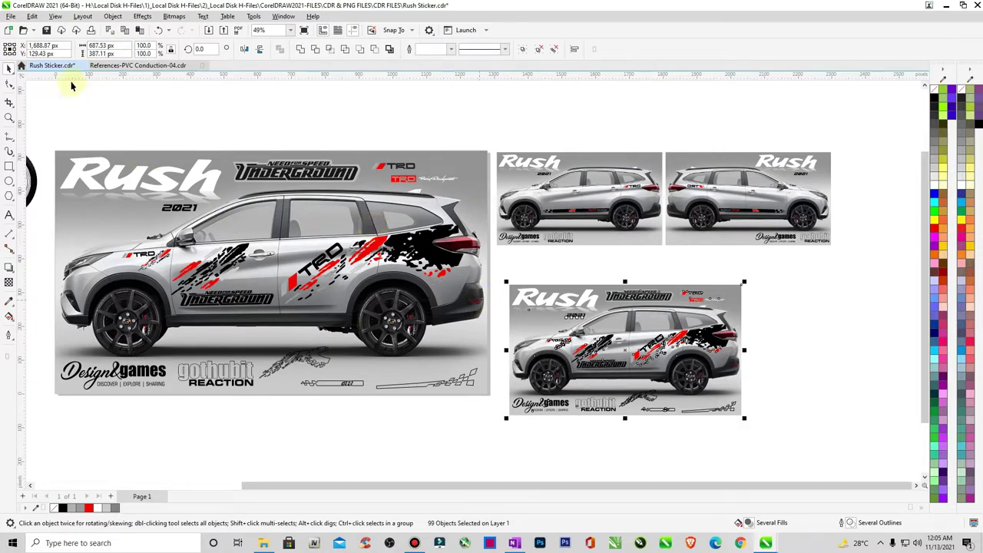
type("490.61")
key("Return")
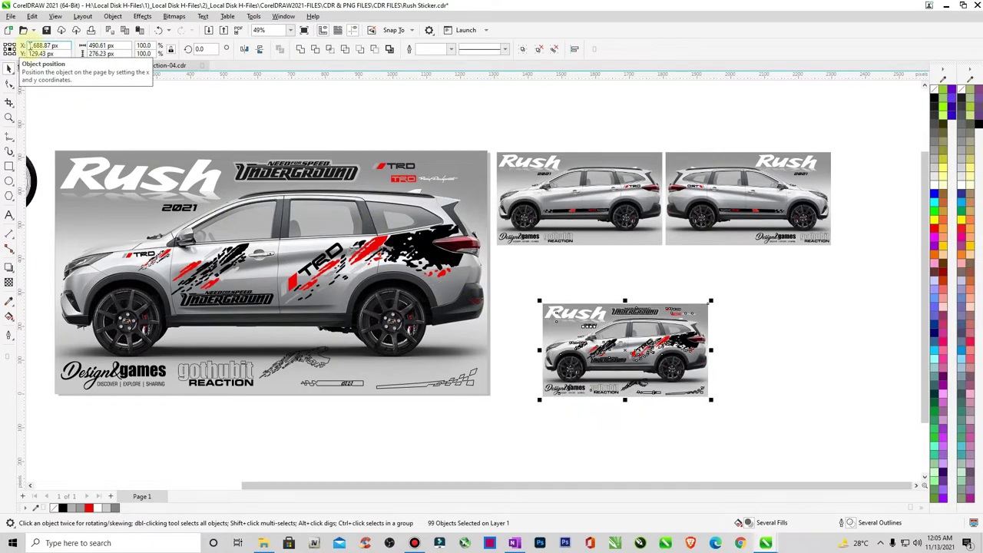
left_click_drag(616, 361, 556, 304)
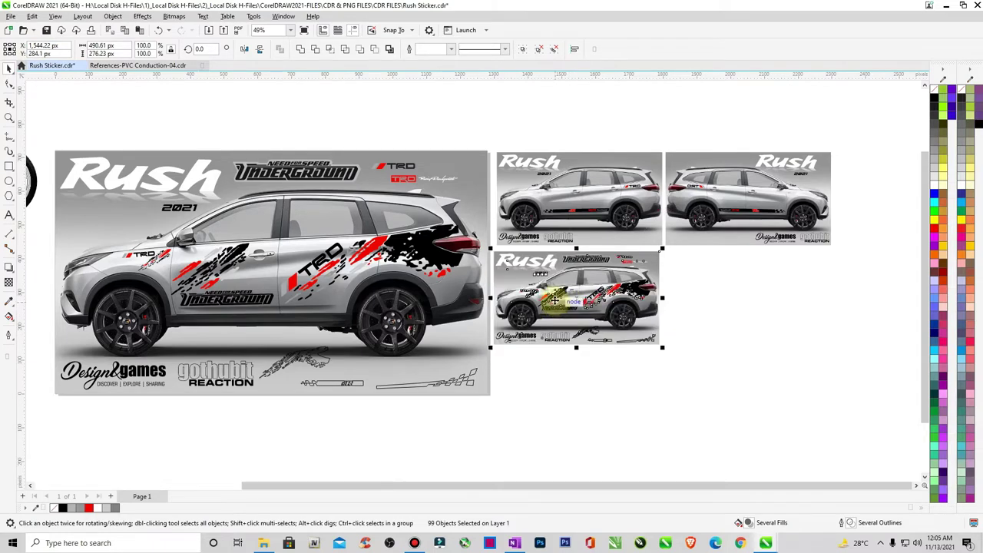
Step: Delete the Need for Speed Underground and TRD logos above the car in the small mockup copy
key("F2")
left_click_drag(697, 313, 467, 222)
left_click_drag(507, 257, 394, 209)
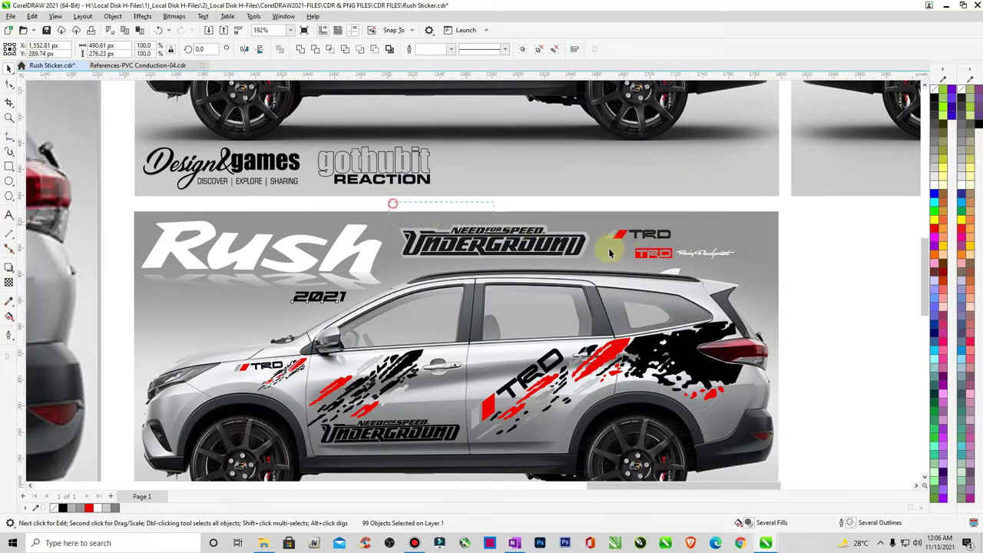
key("Delete")
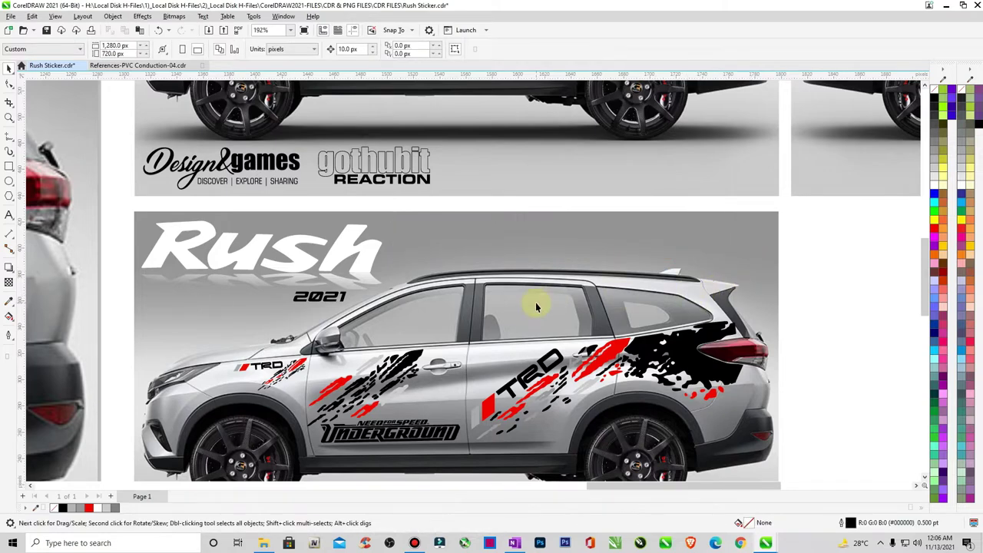
Step: Delete the outlined splatter, stripe and checkered shapes along the bottom of the small mockup copy
scroll(536, 303, "down", 2)
key("F2")
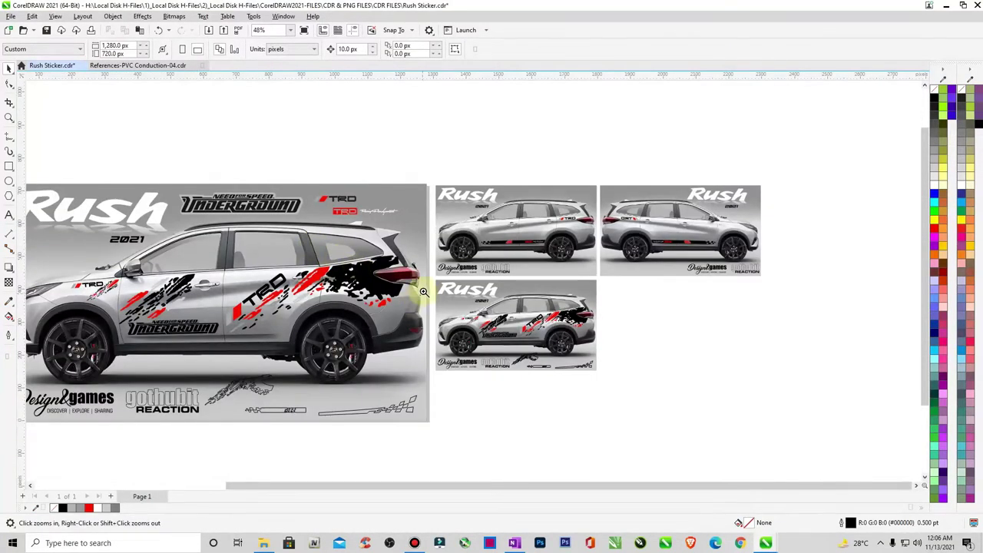
left_click_drag(427, 275, 694, 428)
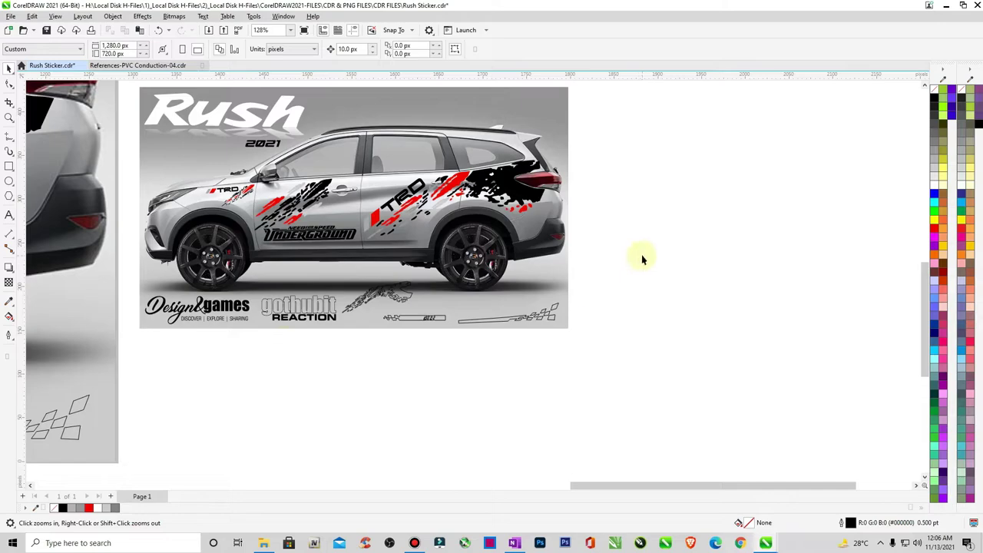
left_click_drag(641, 256, 336, 385)
key("Delete")
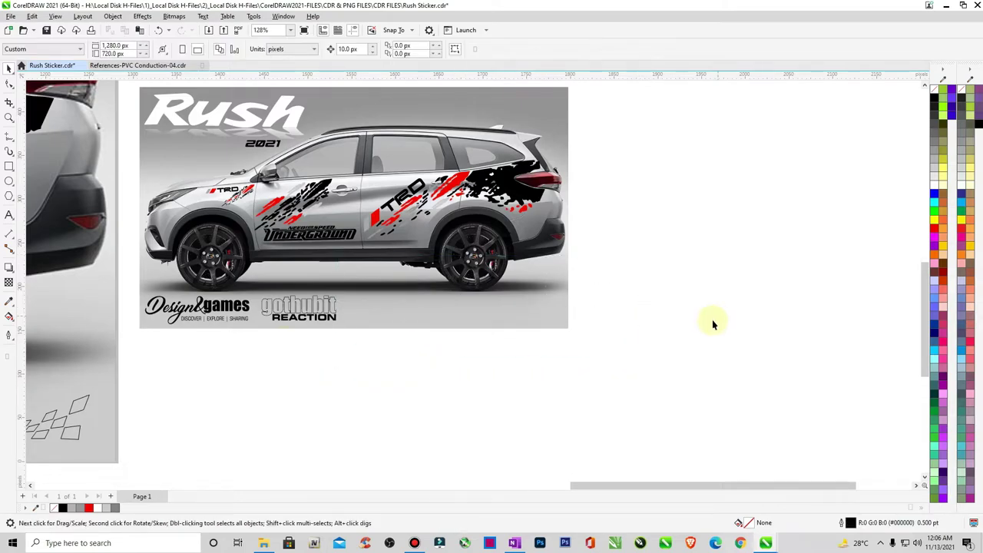
Step: Group the small mockup, place a horizontally mirrored duplicate beside it beneath the right-hand preview, and save the document
scroll(705, 323, "down", 1)
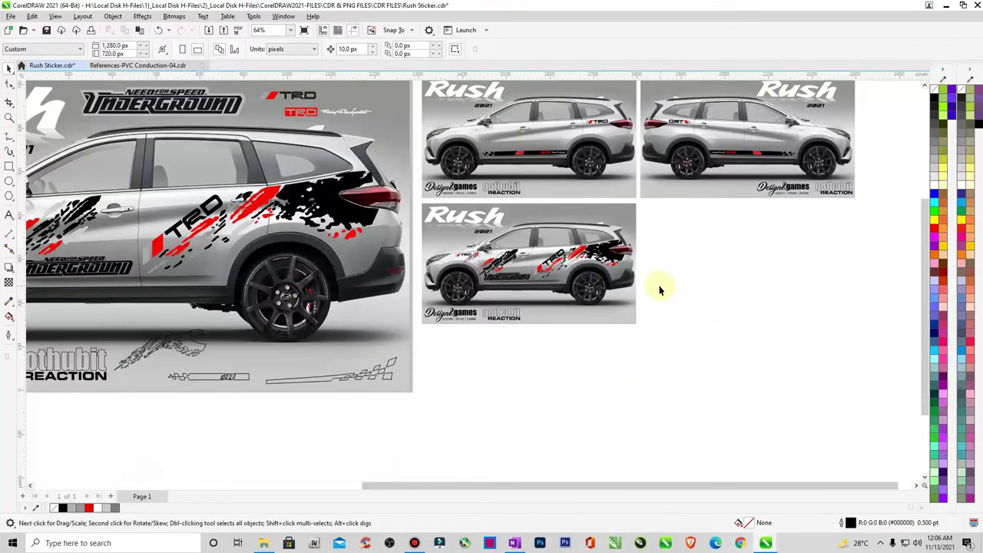
scroll(669, 277, "down", 1)
key("z")
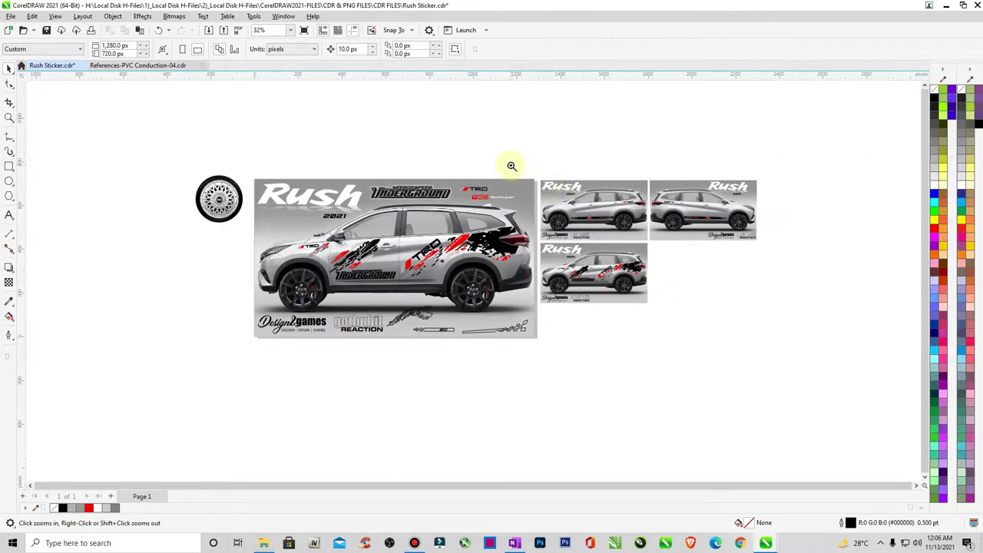
left_click_drag(511, 166, 823, 351)
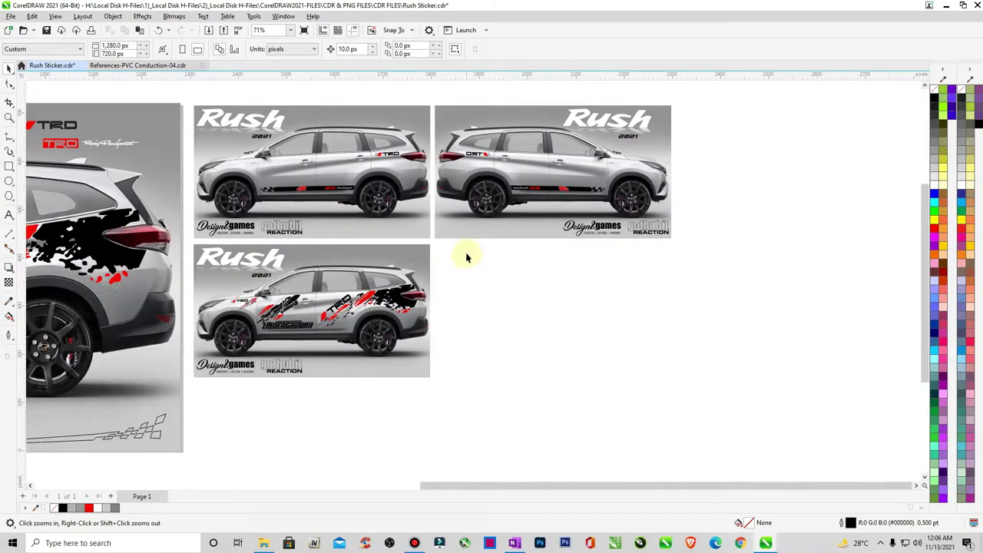
left_click_drag(448, 240, 180, 394)
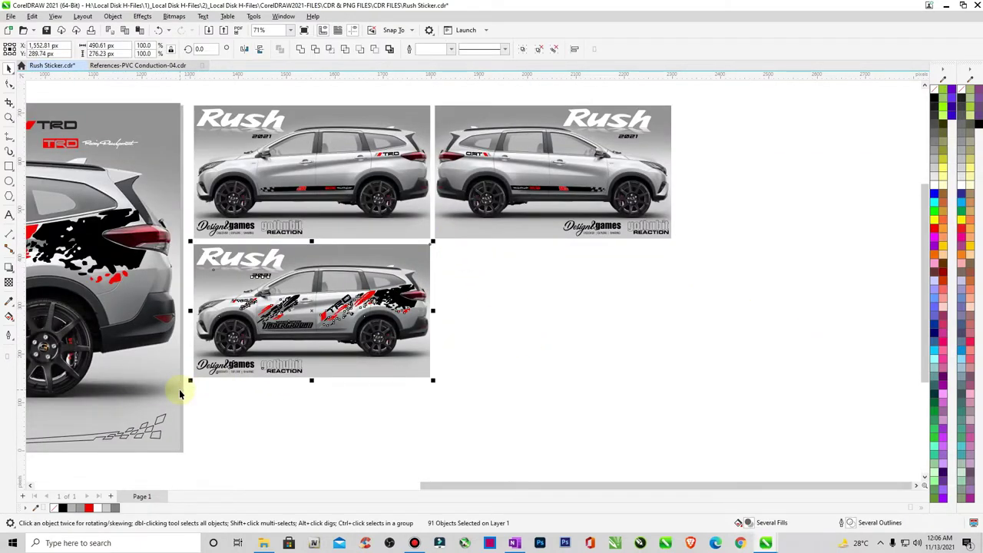
key("ctrl+g")
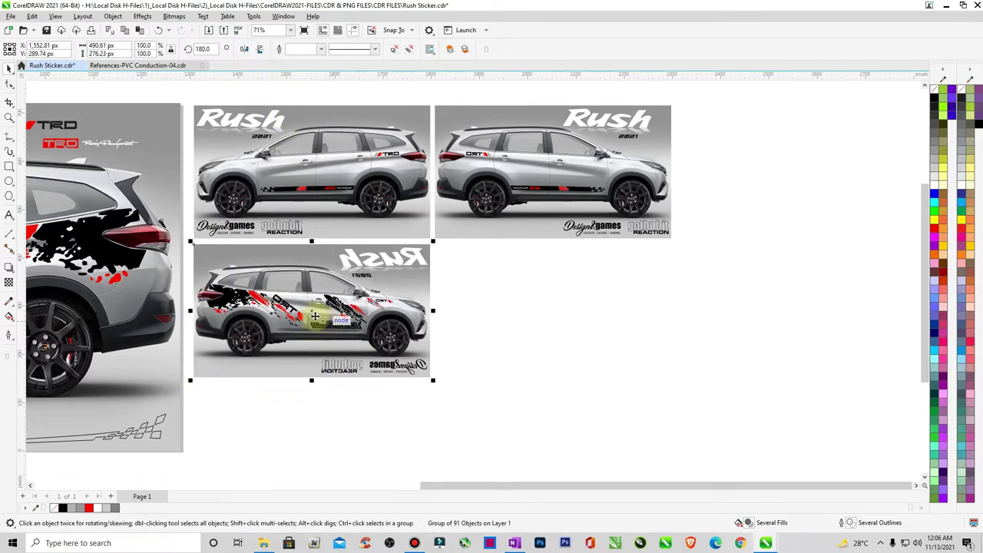
left_click_drag(313, 311, 551, 309)
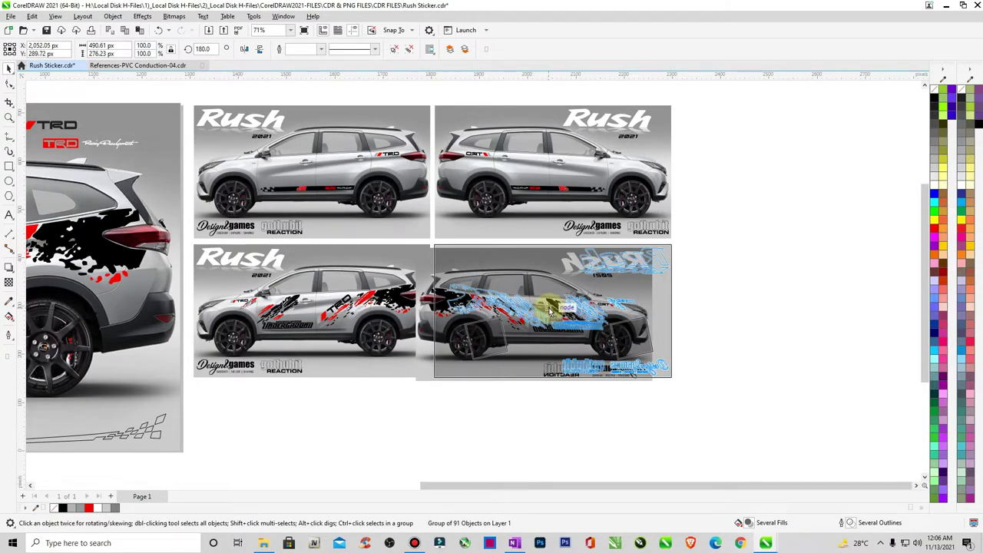
left_click(741, 345)
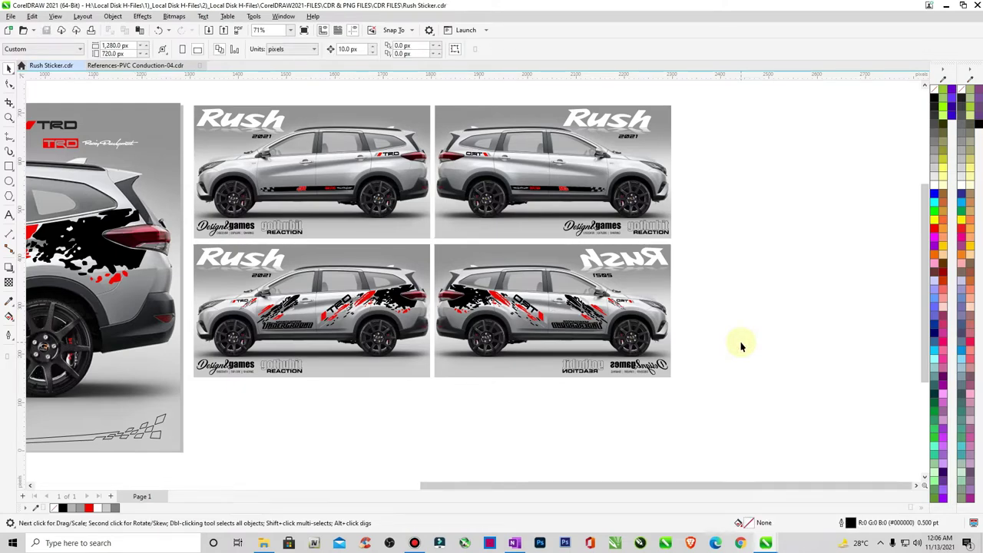
Step: Ungroup the mirrored mockup and flip its Rush title and 2021 text horizontally so they read correctly
key("ctrl+a")
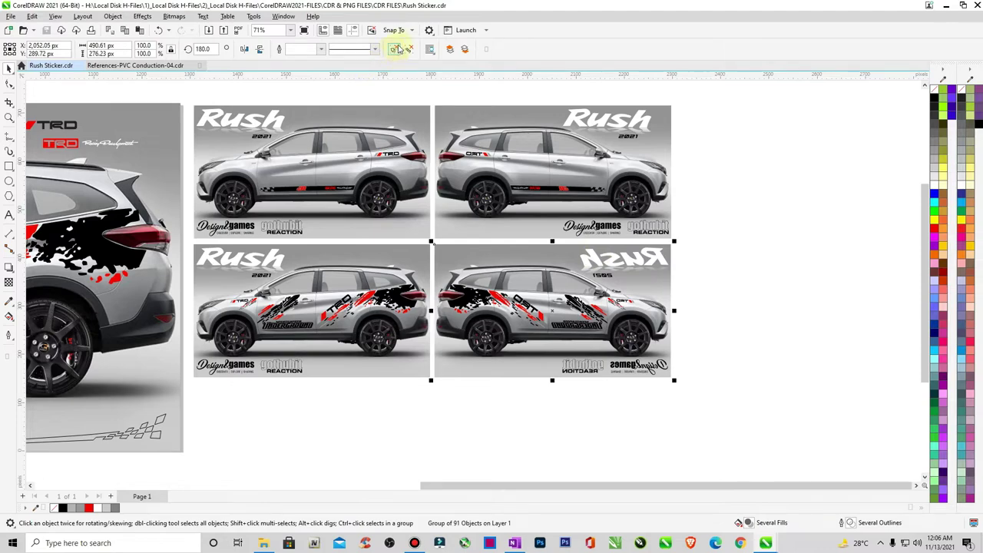
left_click(740, 244)
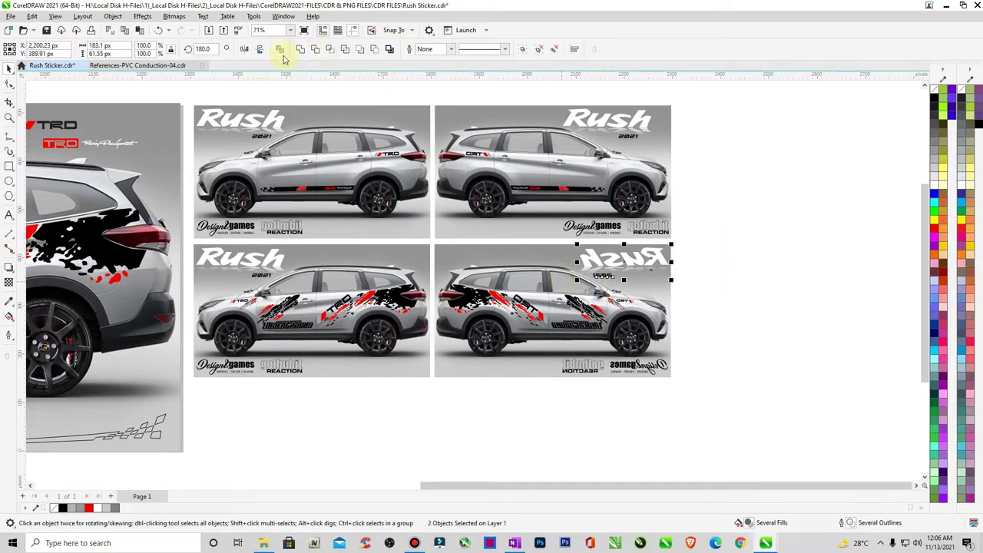
left_click(244, 49)
Step: Flip the mirrored mockup's Design2games and gothubit Reaction logos horizontally so they read correctly, and save the document
left_click_drag(724, 344, 556, 399)
left_click(243, 49)
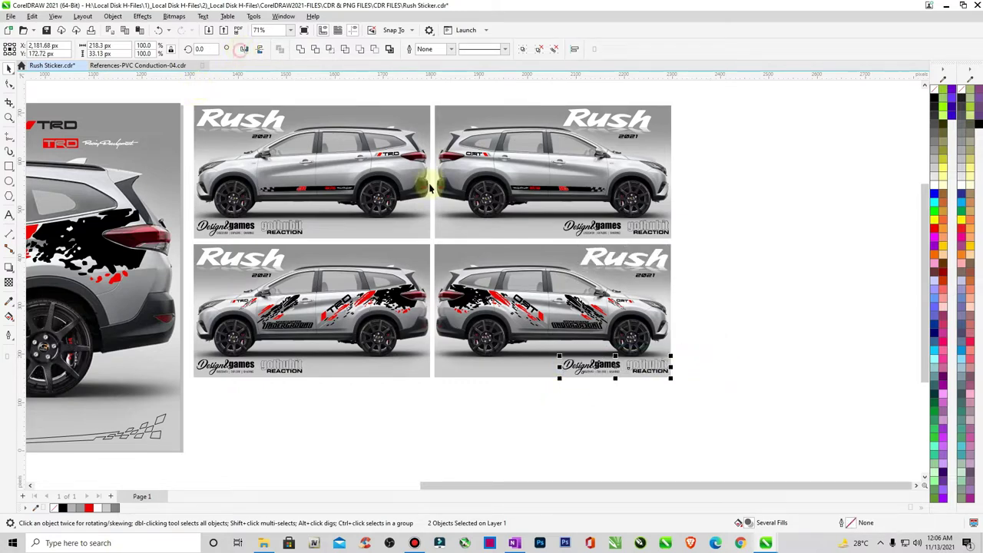
left_click(749, 338)
key("F4")
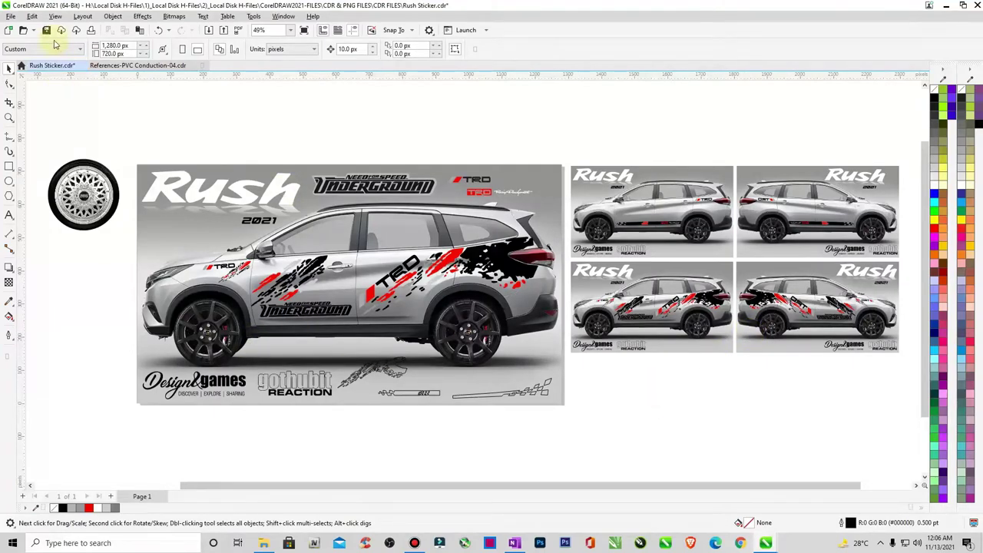
key("ctrl+s")
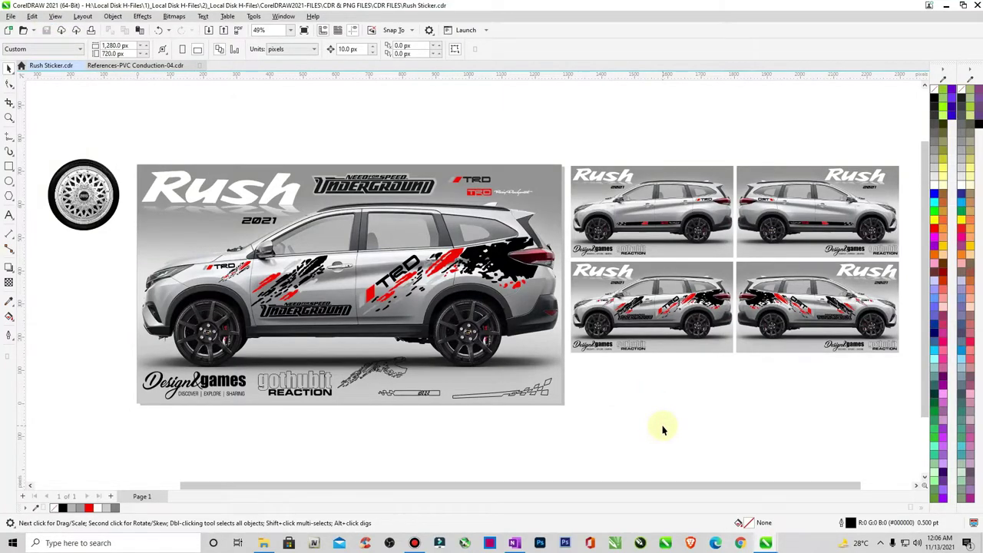
scroll(667, 390, "down", 2)
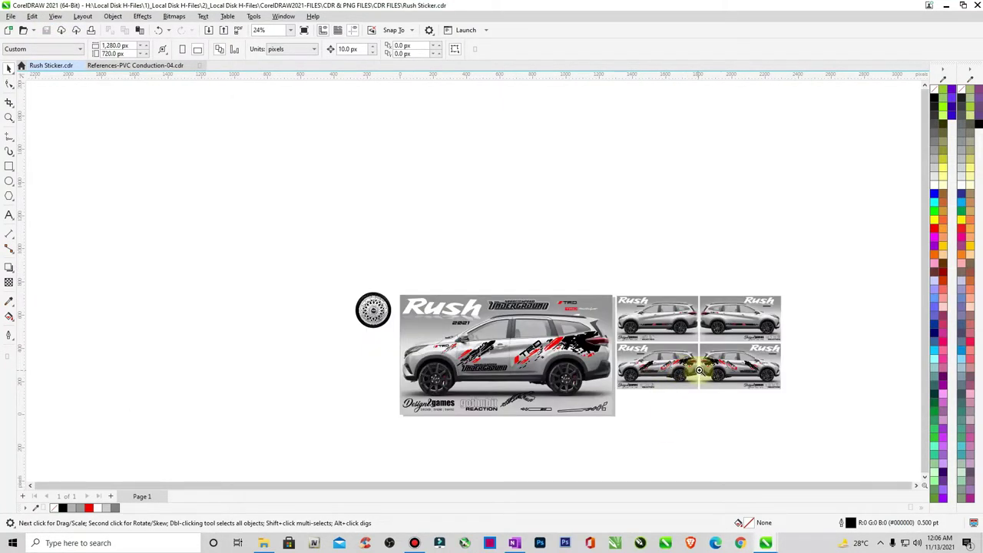
key("z")
left_click_drag(618, 344, 836, 408)
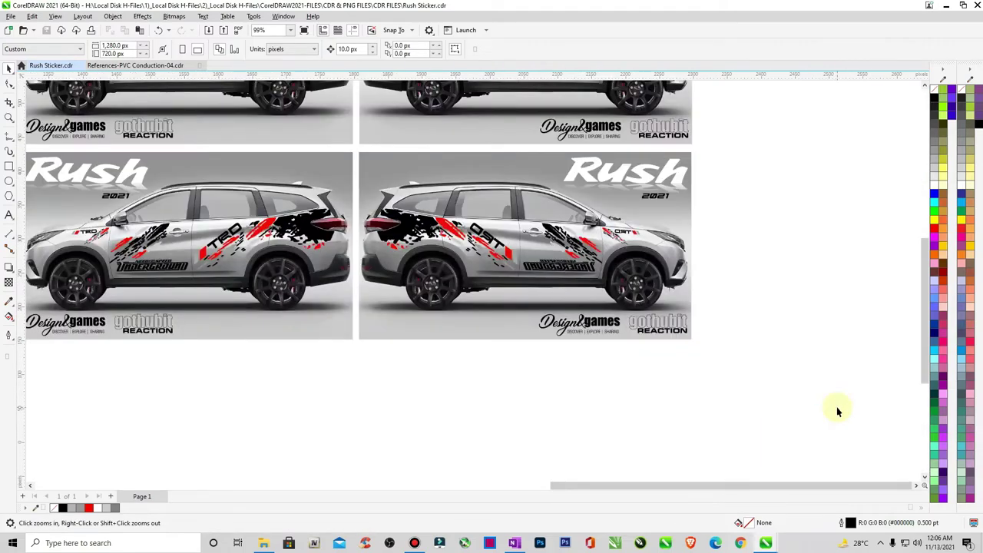
right_click(763, 366)
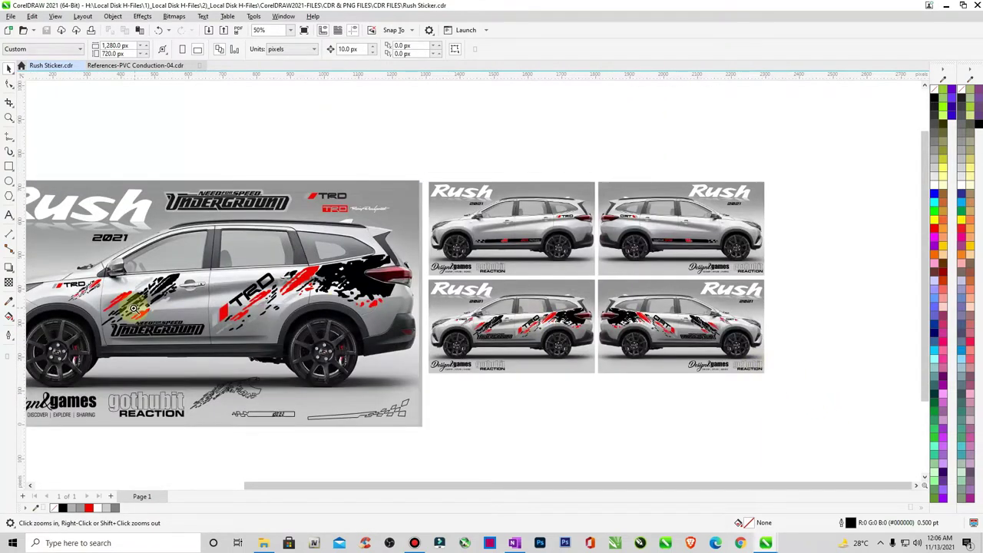
Step: Delete the TRD, splatter and Need for Speed Underground stickers from the front half of the large car mockup
left_click_drag(431, 281, 594, 377)
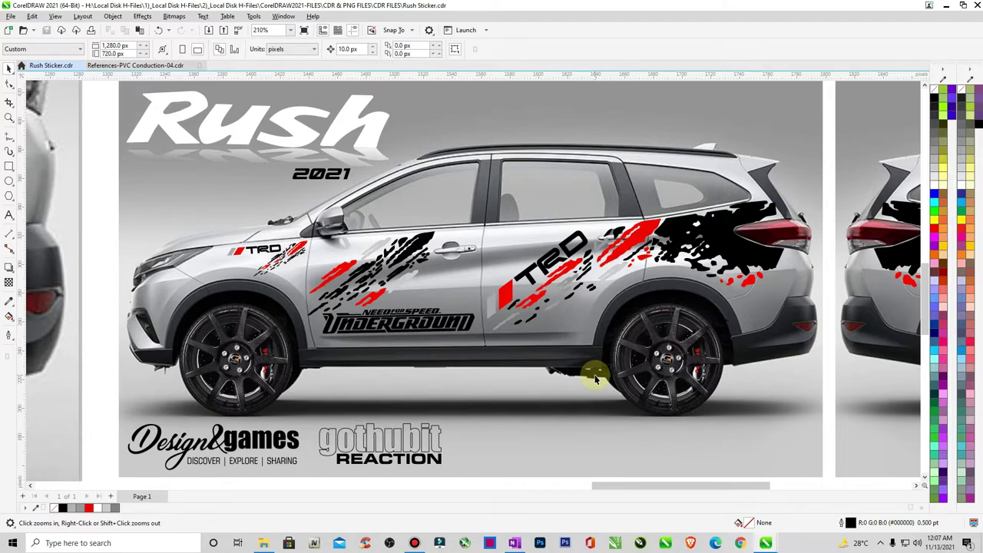
key("F4")
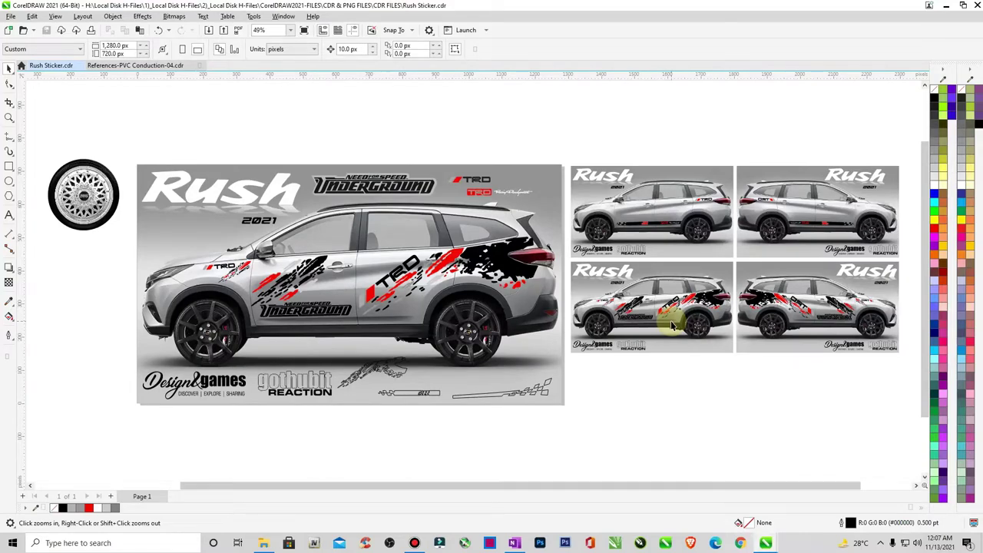
key("space")
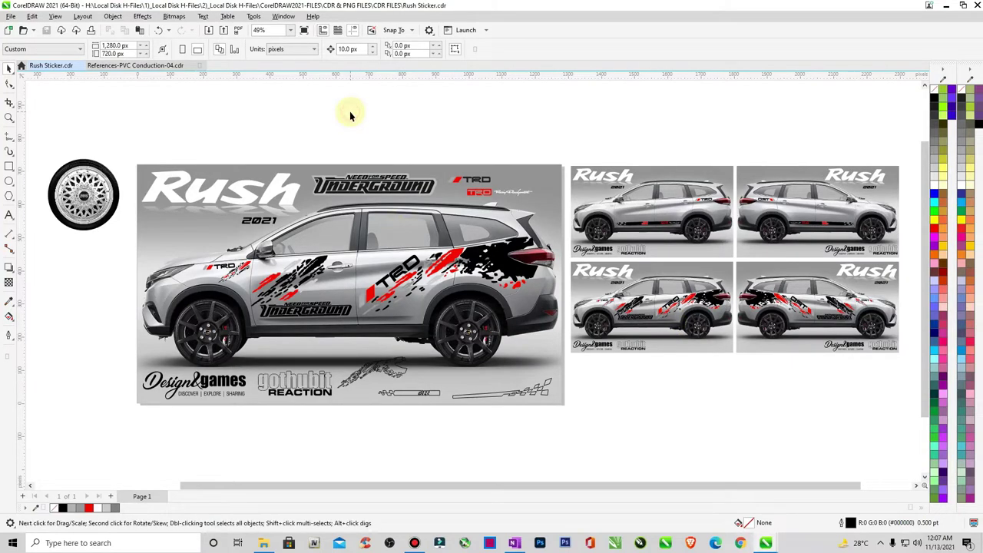
left_click_drag(129, 231, 376, 330)
key("Delete")
Step: Lock the large car photo and delete the TRD and splatter stickers from its rear half
left_click(369, 237)
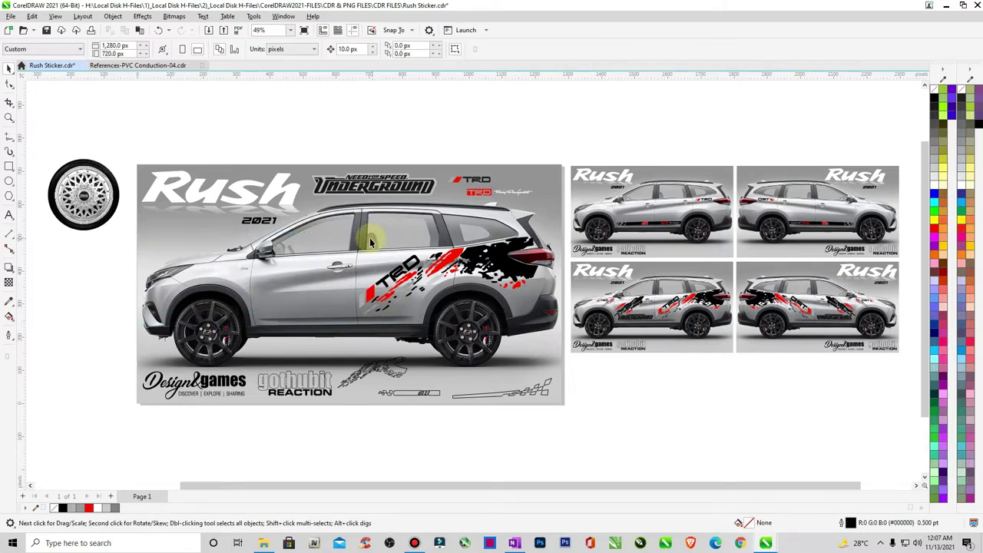
right_click(371, 233)
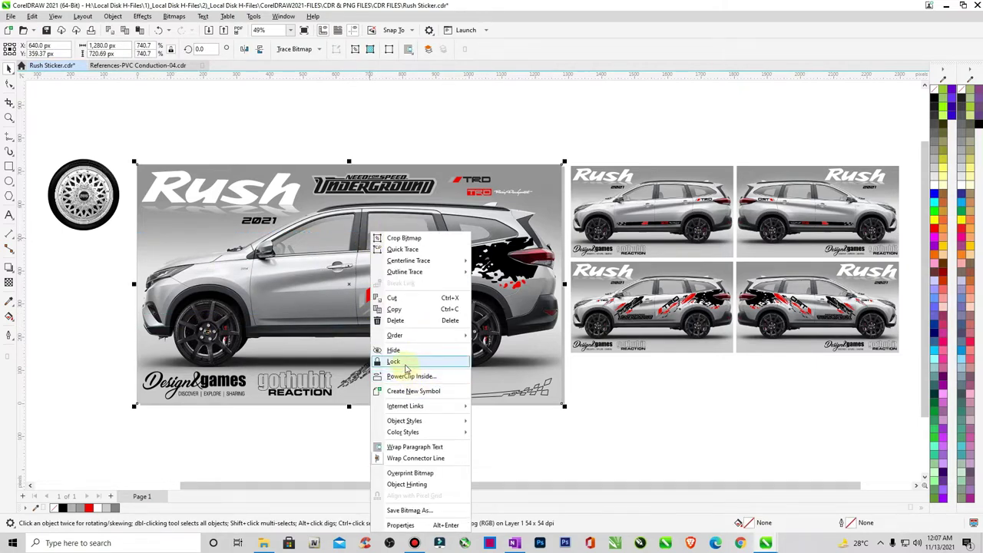
left_click(400, 362)
left_click_drag(335, 232, 544, 323)
key("Delete")
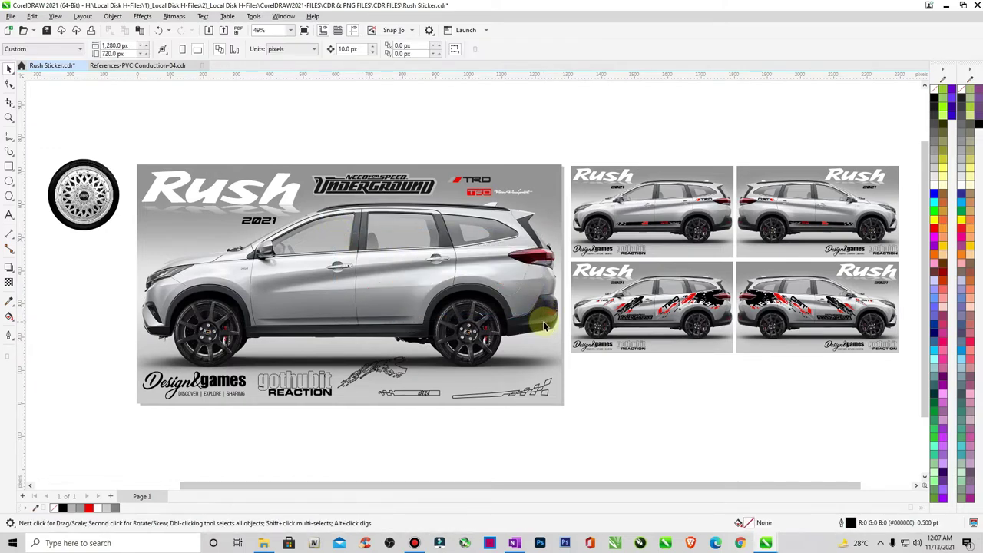
Step: Delete the black replacement wheels covering both original wheels of the large car, and save the document
left_click_drag(469, 336, 228, 350)
left_click(228, 350)
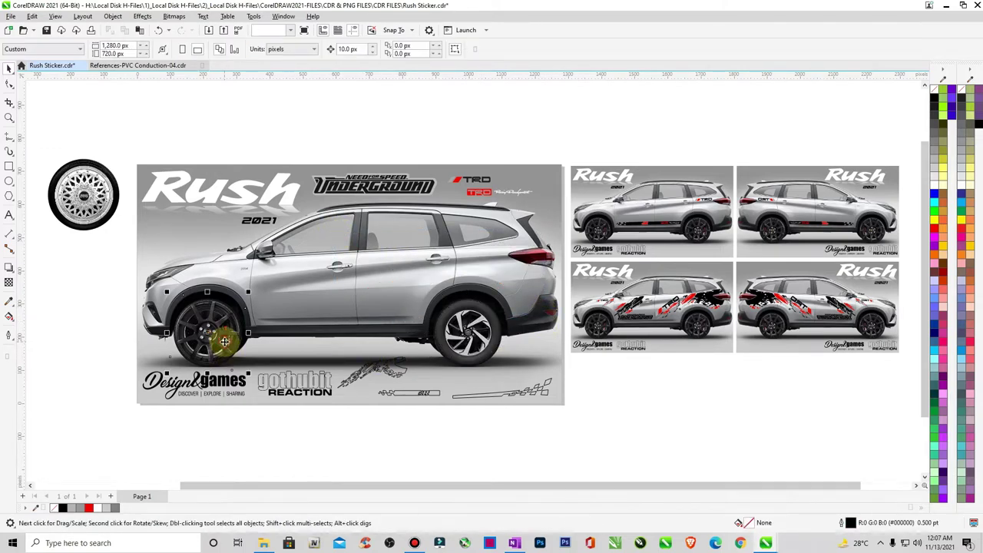
key("Delete")
left_click(500, 464)
key("ctrl+s")
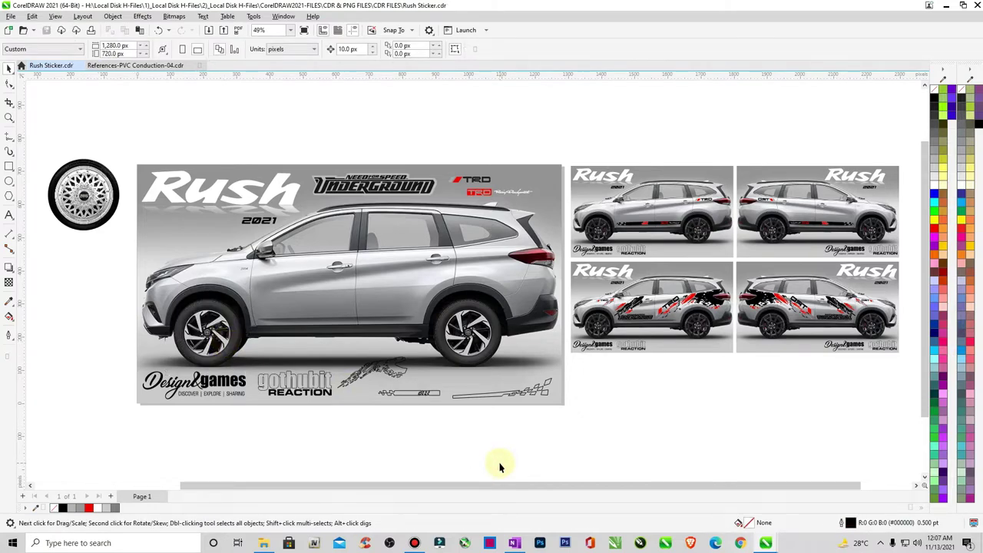
Step: Move the outlined checkered stripe onto the large car's lower doors and enlarge it to about 520 px wide
left_click(526, 392)
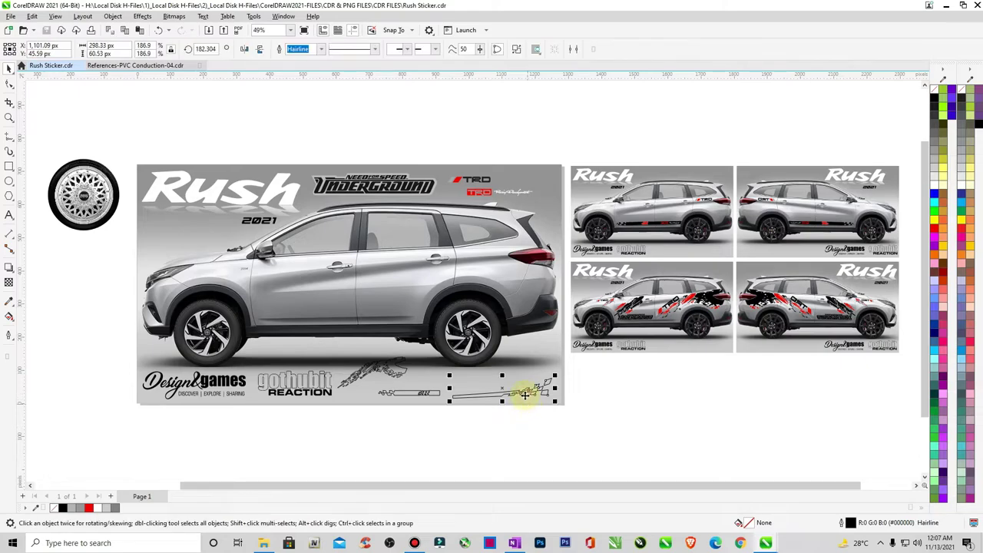
left_click_drag(502, 391, 306, 315)
left_click_drag(360, 300, 435, 274)
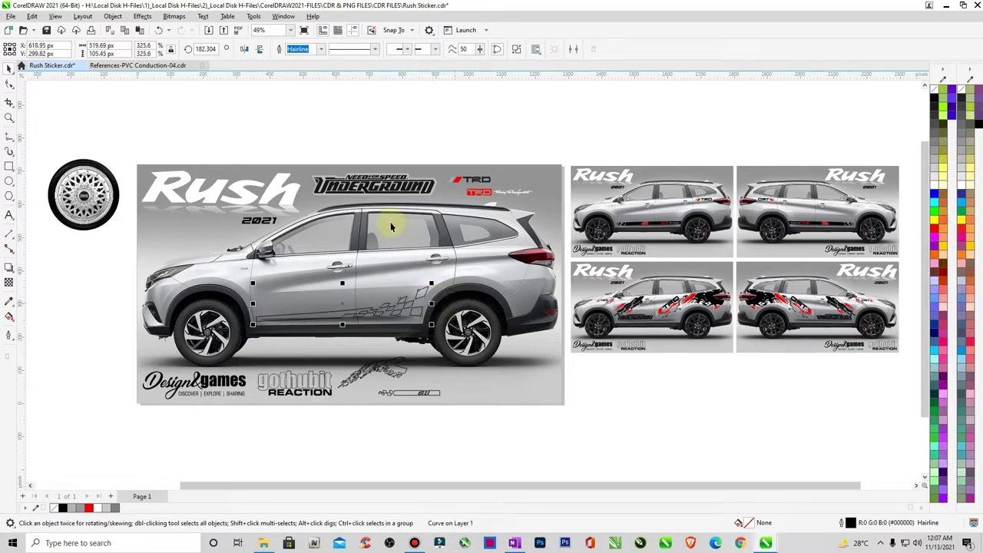
Step: Break the checkered stripe apart into separate curves, filling them all black with no outline
left_click(113, 16)
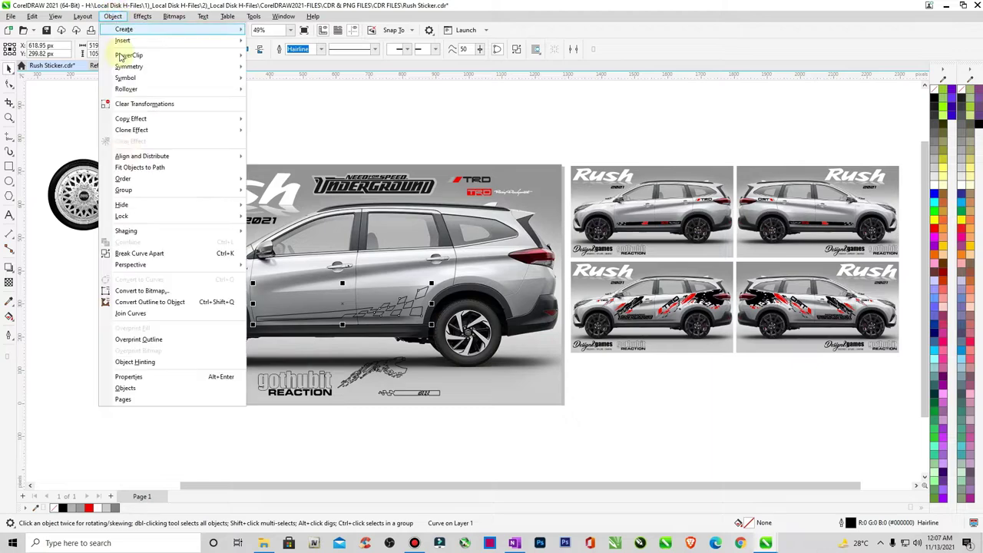
left_click(611, 425)
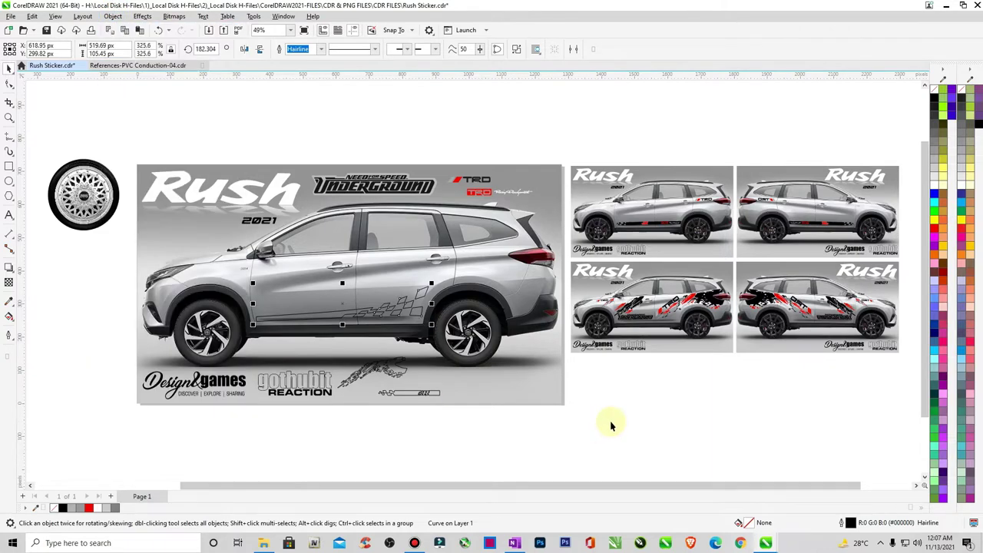
key("ctrl+k")
left_click(934, 95)
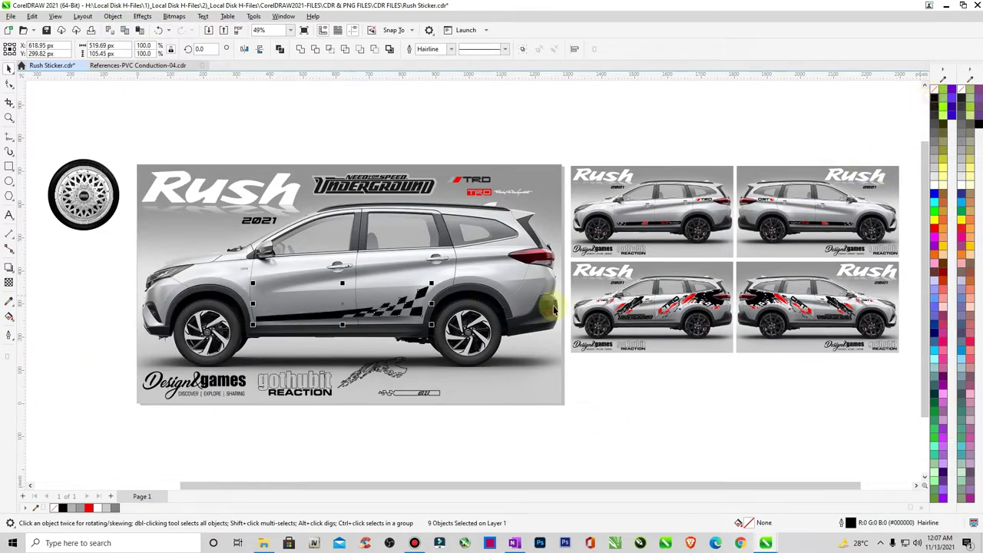
left_click(8, 335)
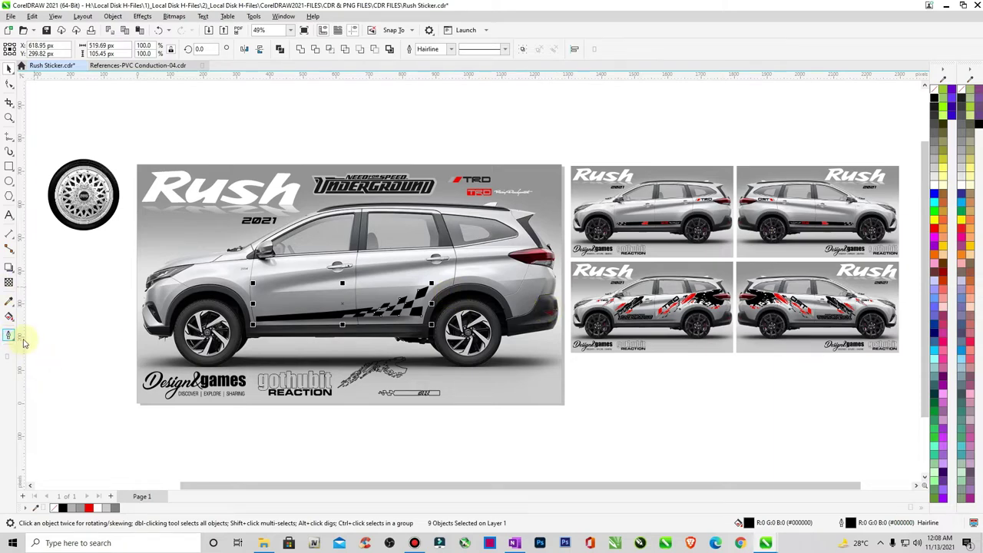
left_click(35, 361)
left_click(520, 363)
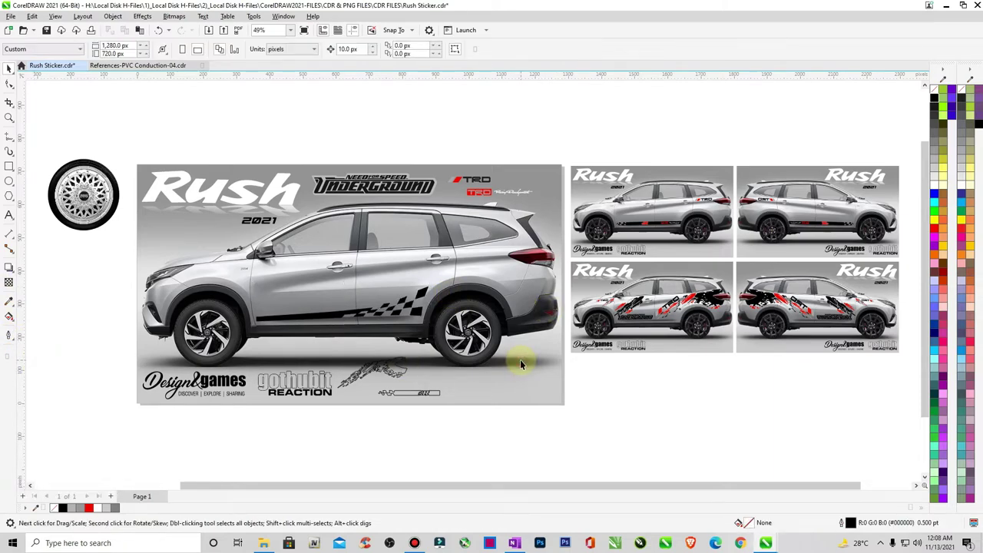
Step: Fill the six upper- and lower-row checks of the stripe near the rear wheel with red
key("z")
left_click_drag(281, 263, 499, 337)
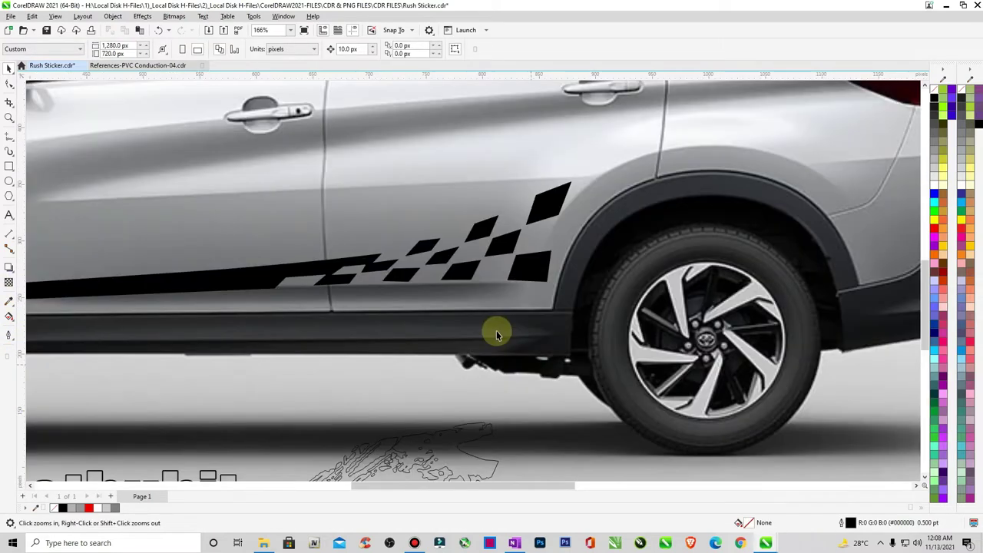
key("space")
left_click(544, 212)
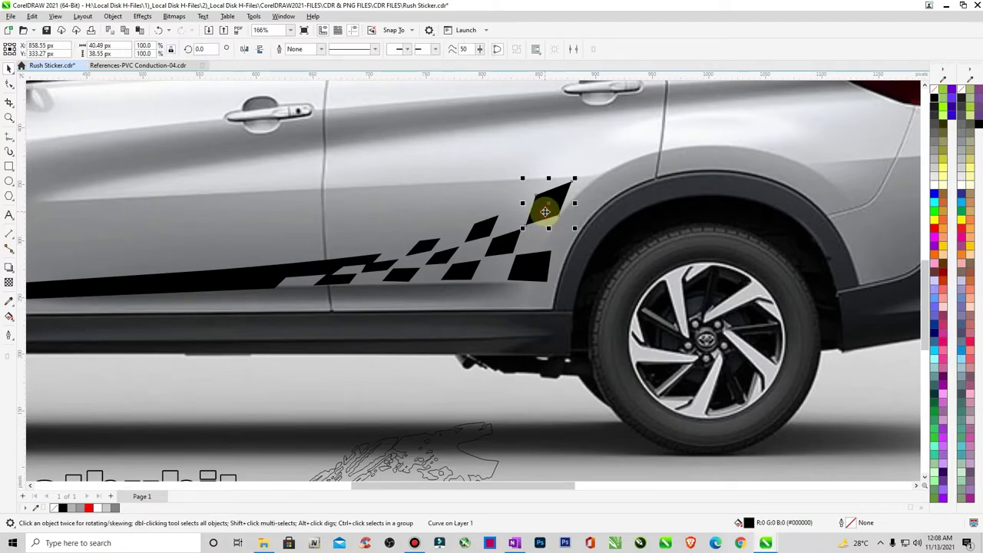
left_click(524, 269, "shift")
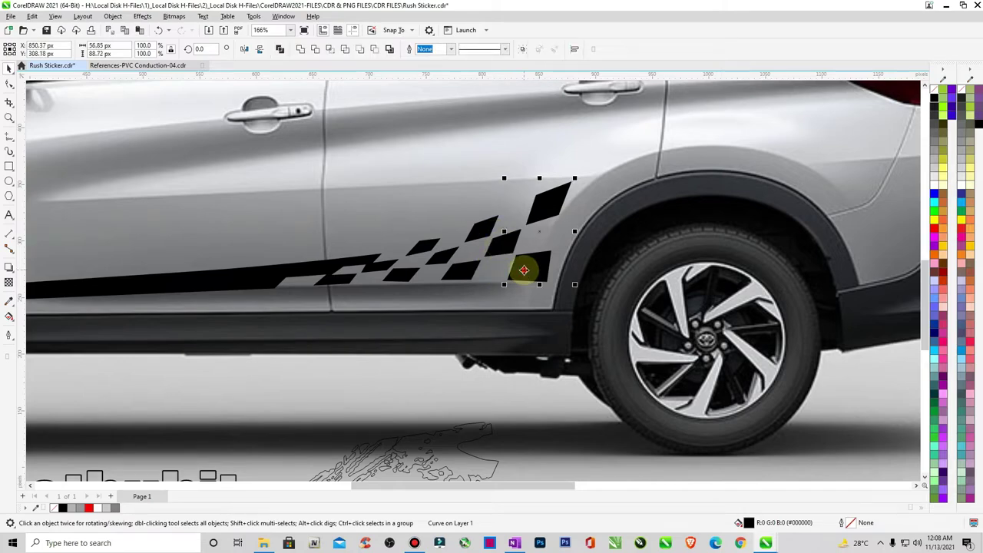
left_click(474, 234, "shift")
left_click(464, 272, "shift")
left_click(429, 250, "shift")
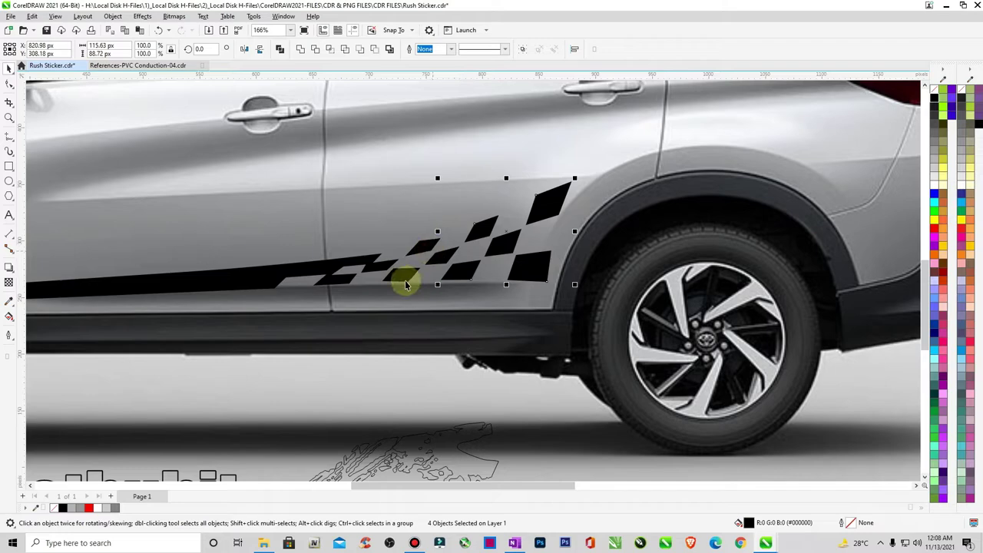
left_click(403, 277, "shift")
left_click(933, 230)
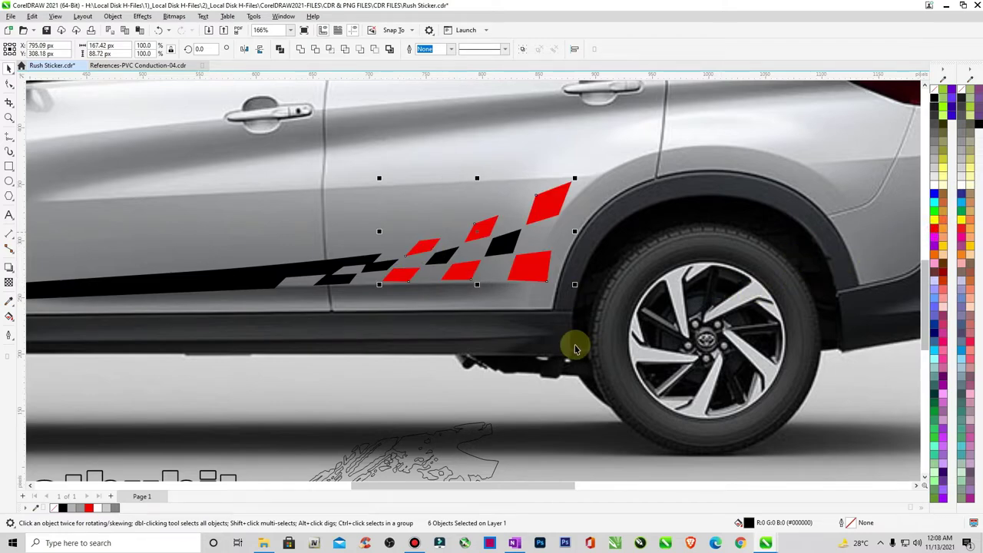
key("F4")
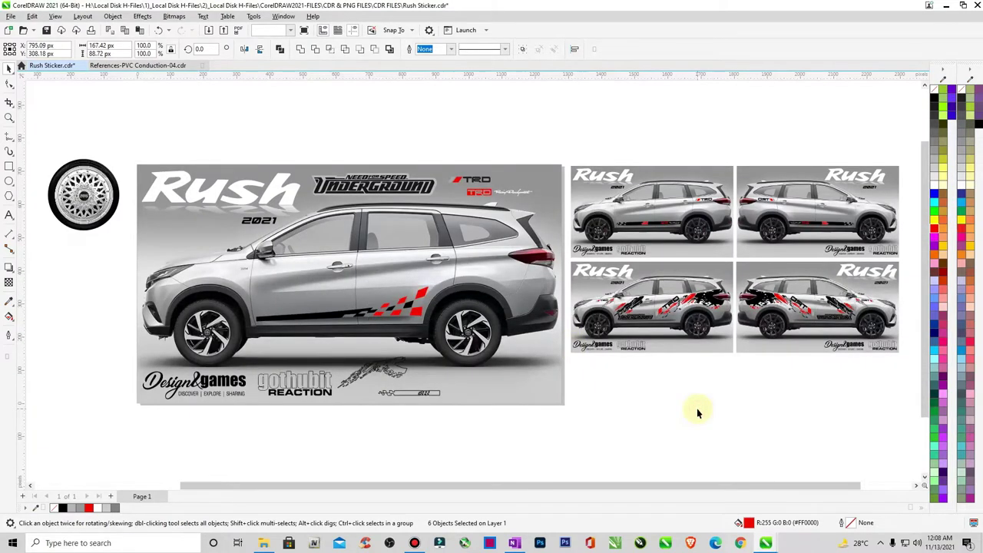
left_click(696, 408)
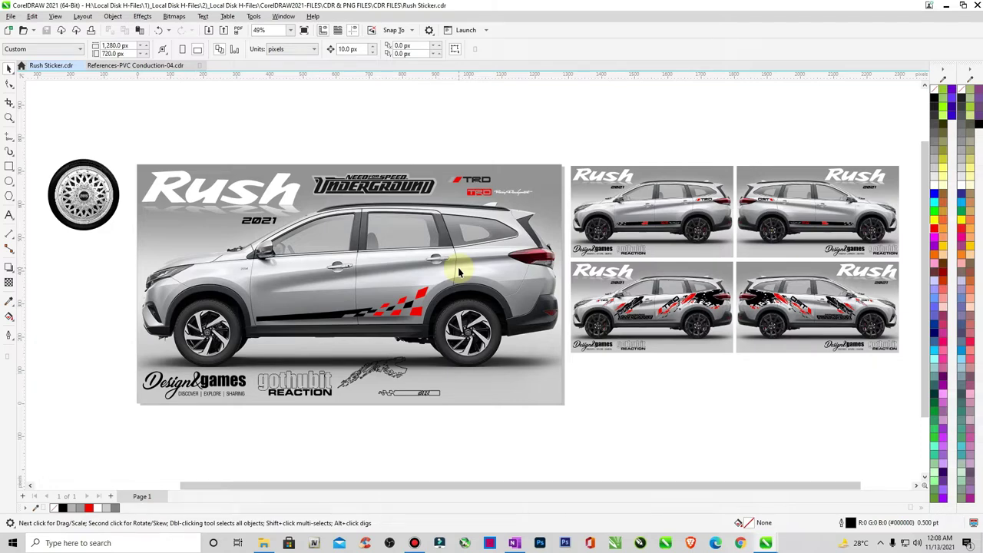
Step: Shrink the Need for Speed Underground logo to about 196 px wide and move it onto the front door above the stripe
left_click(297, 157)
left_click(423, 186)
left_click_drag(436, 171, 378, 184)
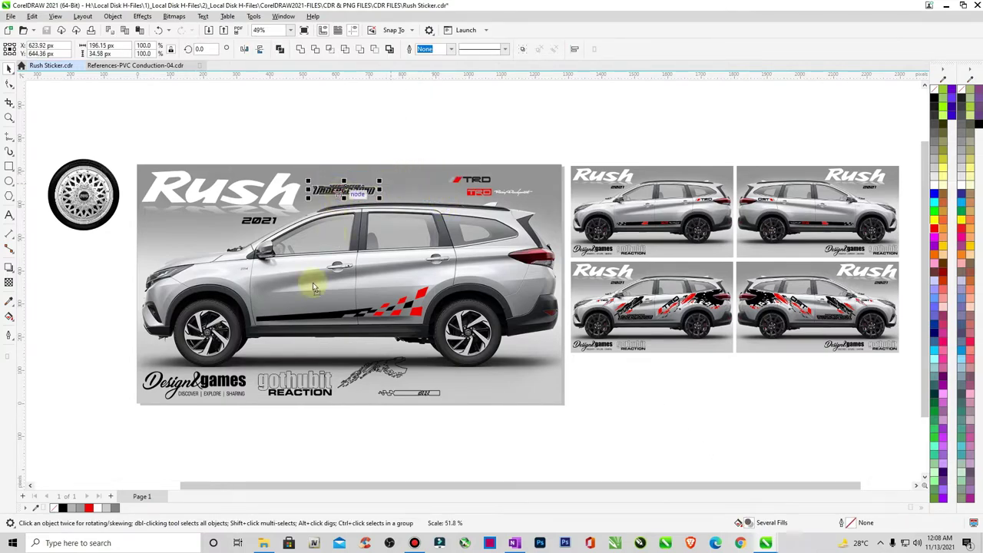
left_click_drag(313, 287, 337, 317)
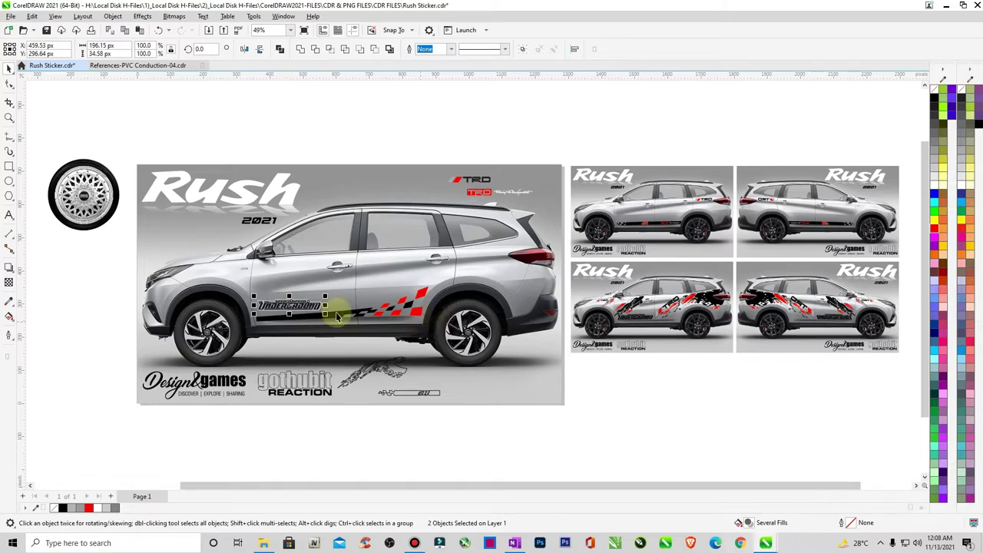
Step: Lower the Underground logo to the stripe's upper edge and rotate it about 3.9 degrees to follow the slope
key("z")
left_click_drag(245, 290, 356, 332)
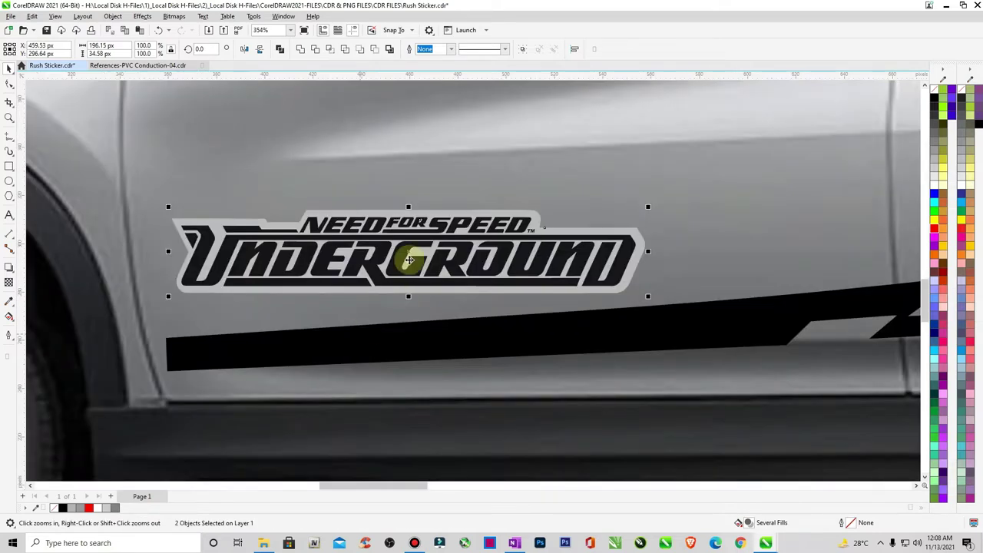
key("space")
left_click_drag(411, 265, 407, 328)
left_click(407, 329)
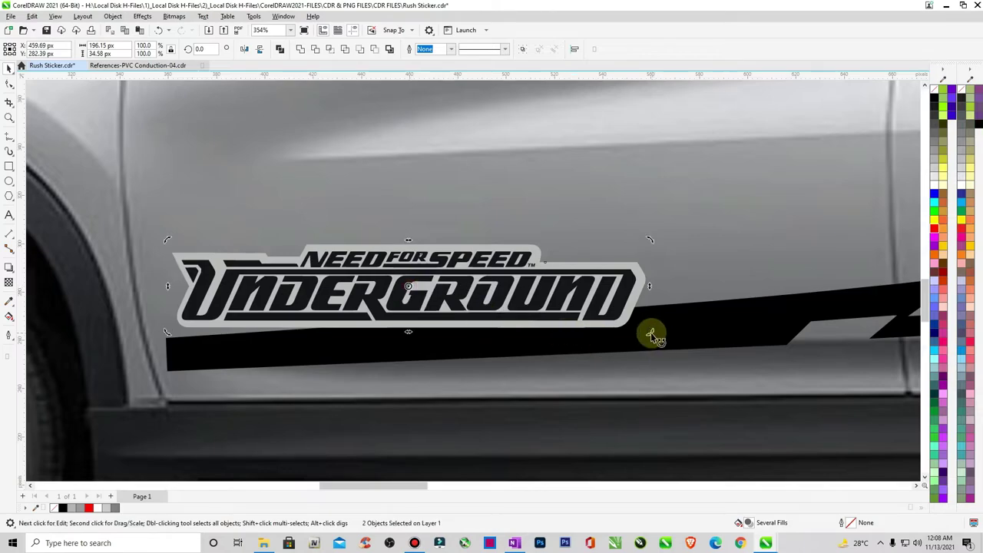
left_click_drag(650, 336, 660, 319)
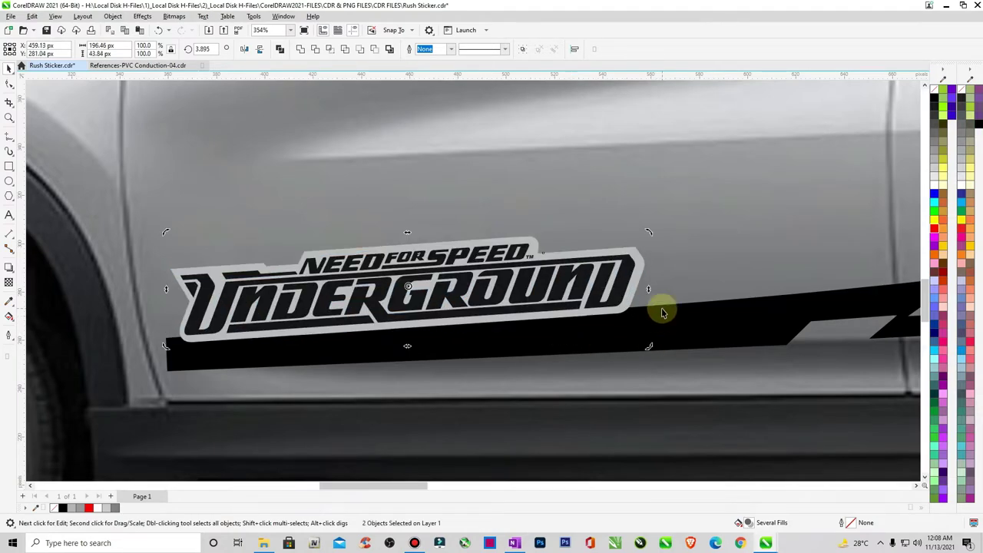
left_click(700, 288)
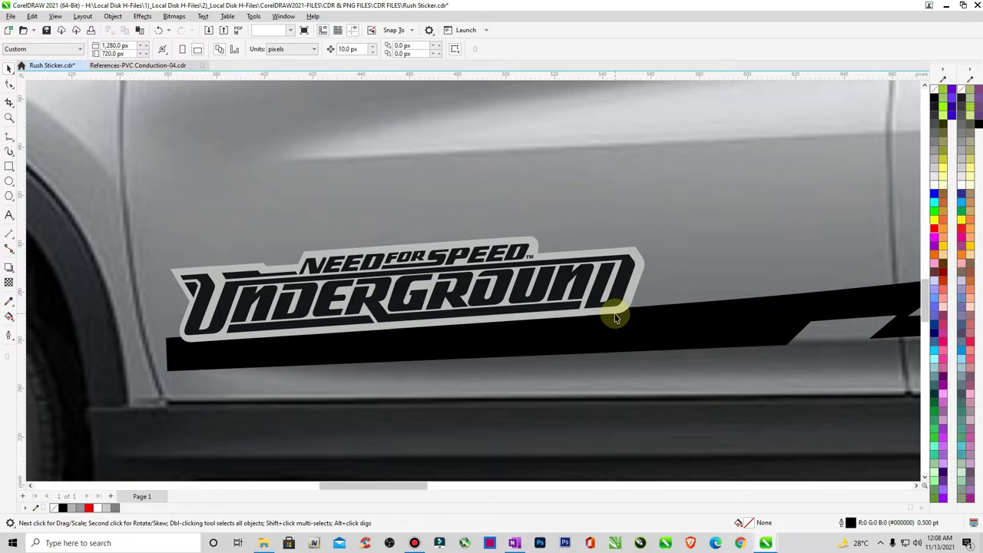
Step: Delete the light grey backing behind the door's Underground logo and fill the lettering with pure black
left_click(615, 315)
key("Delete")
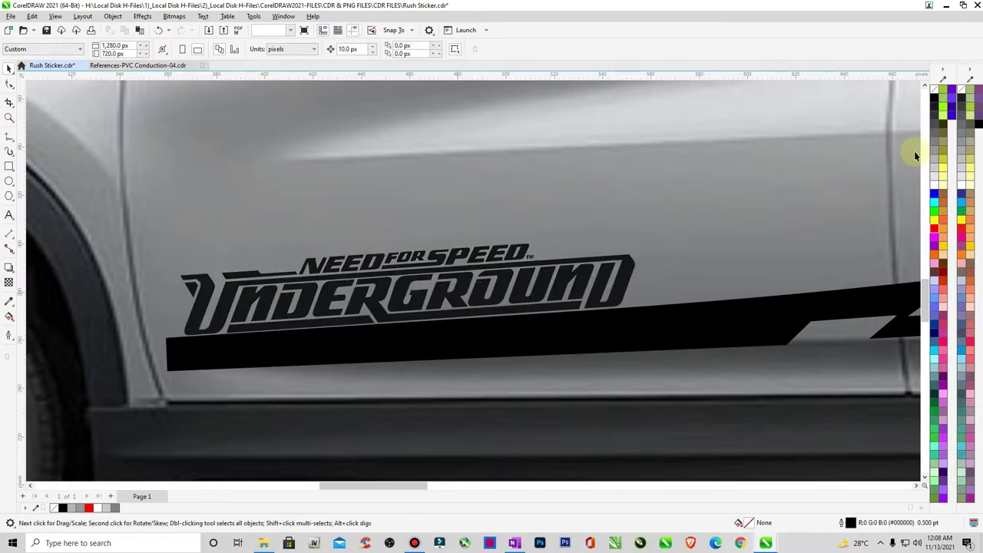
left_click(934, 98)
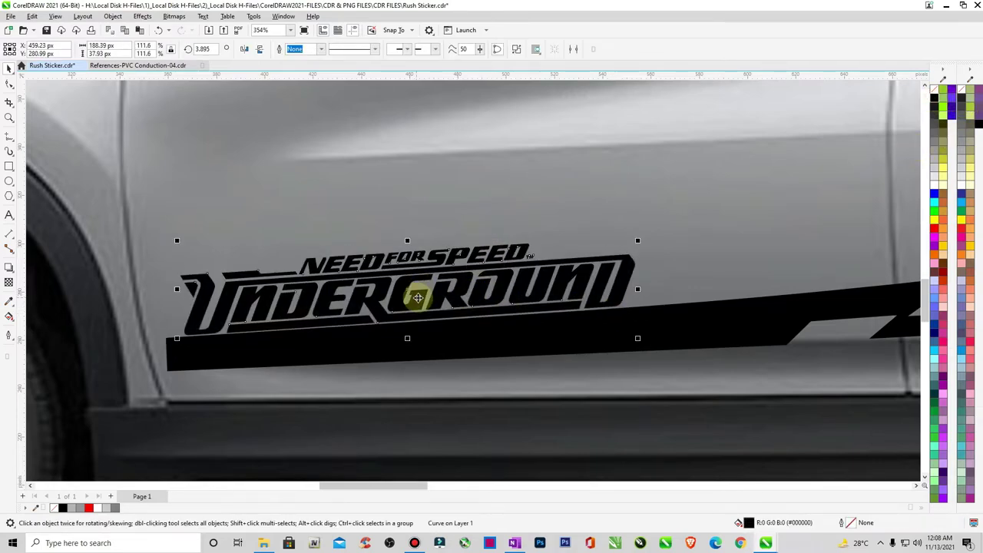
Step: Lower the Underground lettering so its base merges with the black stripe, and enlarge it to about 249 px wide
left_click_drag(417, 298, 419, 313)
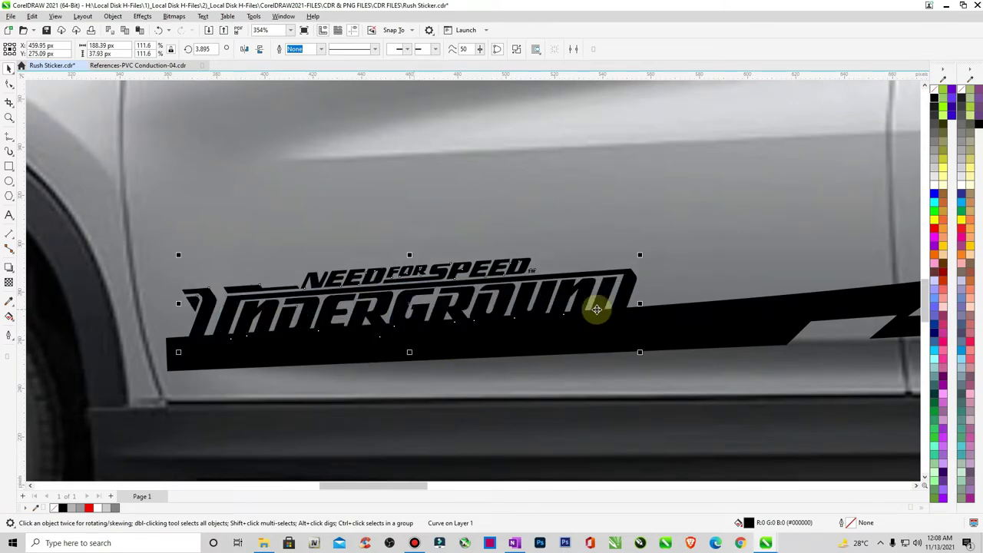
left_click_drag(640, 255, 787, 222)
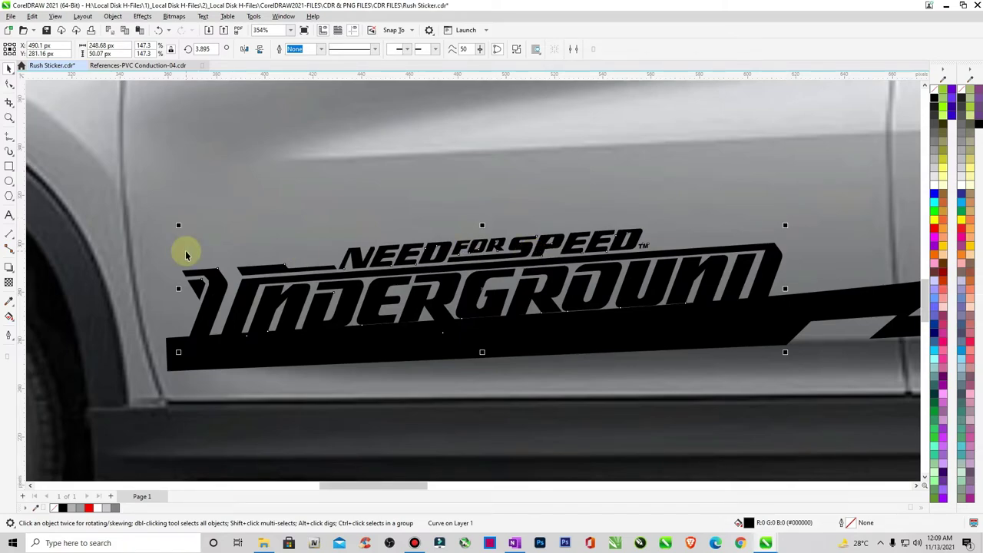
Step: Apply a one-step contour with an offset of about 24 px to the Underground lettering on the front door
left_click(13, 271)
left_click(39, 279)
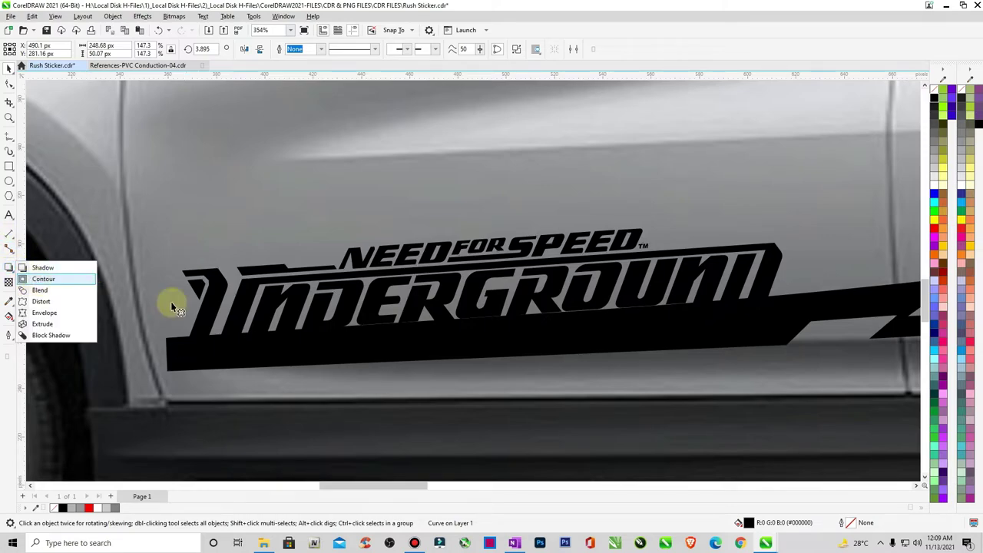
left_click_drag(230, 328, 228, 292)
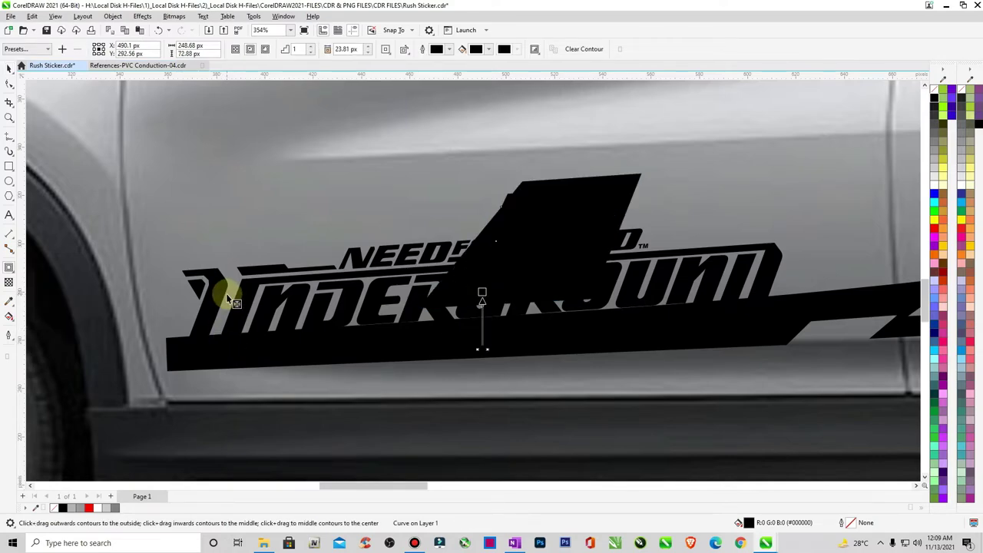
left_click(8, 67)
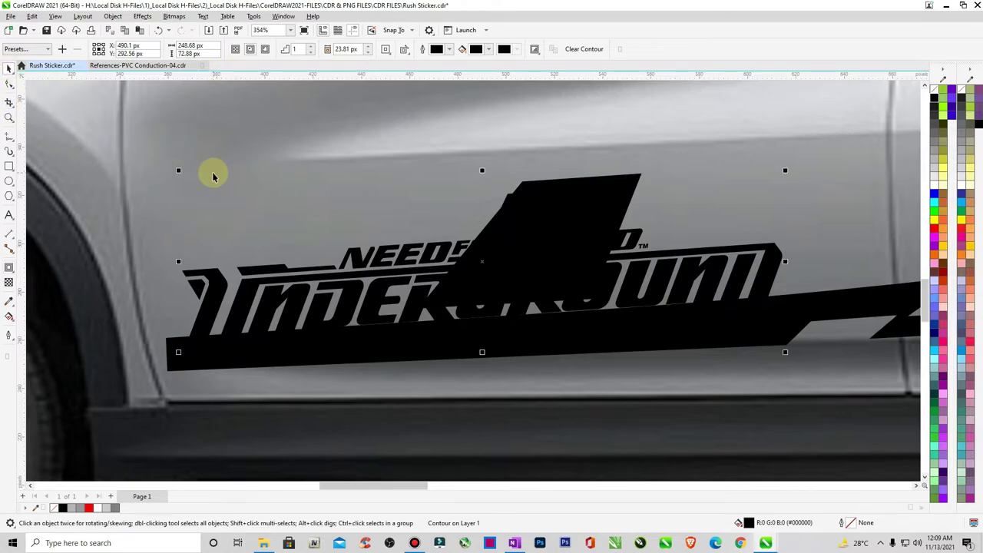
Step: Undo the last contour on the door's Underground lettering and break the lettering curve apart
key("ctrl+z")
left_click(389, 202)
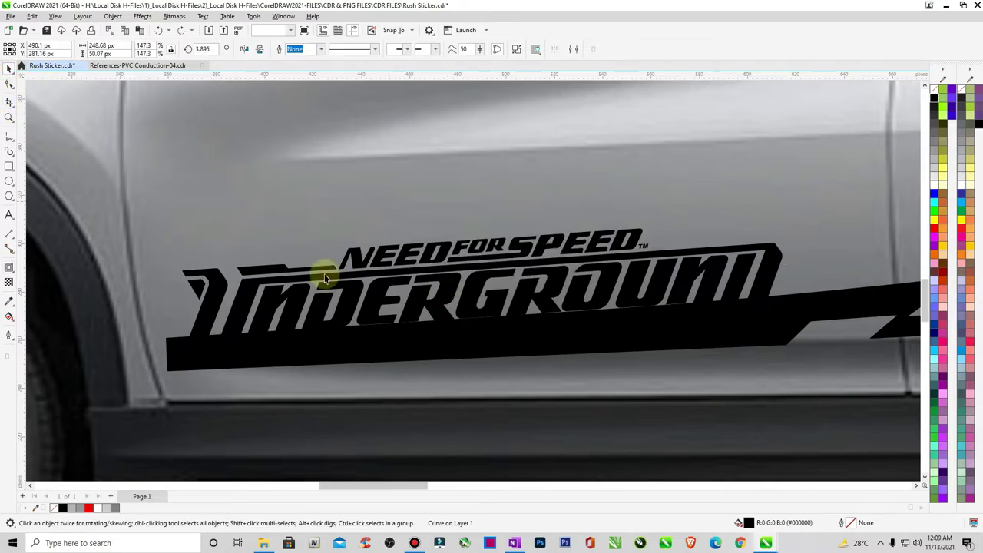
left_click(327, 284)
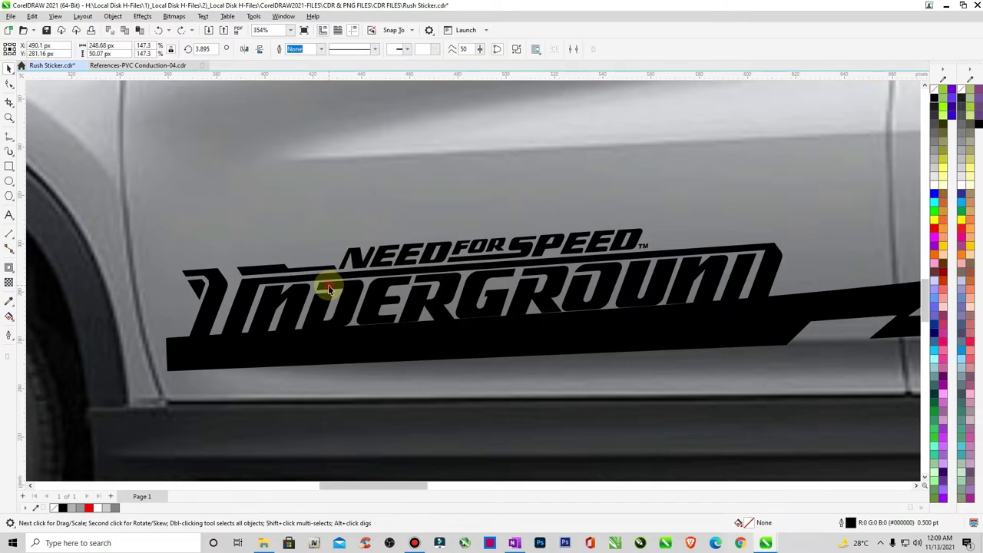
left_click(113, 16)
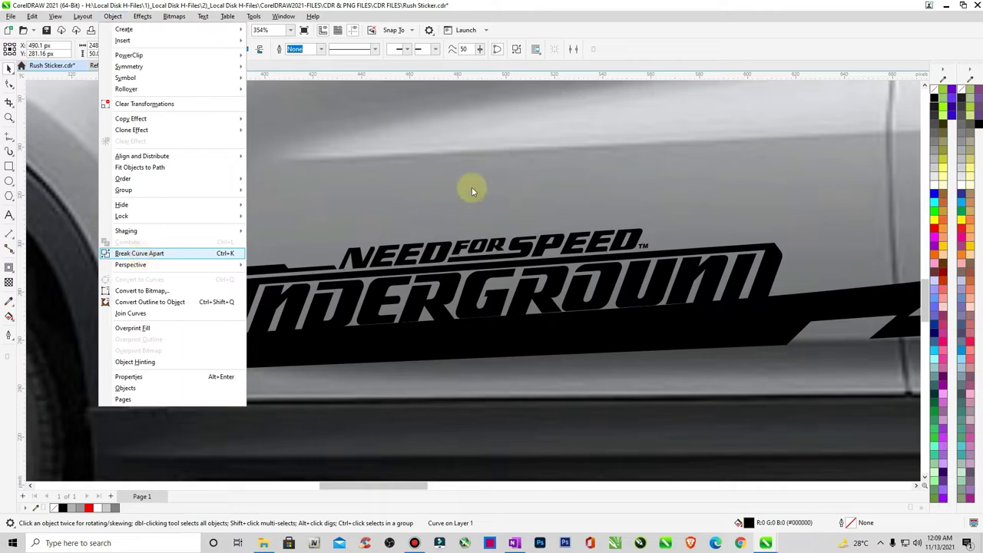
key("Return")
Step: Select all the separated pieces of the Underground lettering on the front door and combine them into one curve
left_click(126, 190)
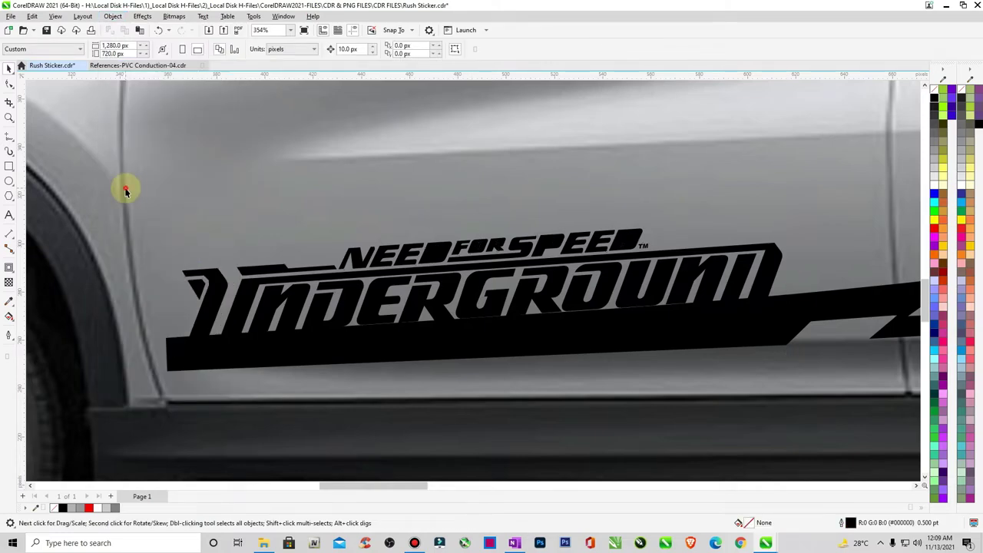
left_click_drag(126, 191, 803, 347)
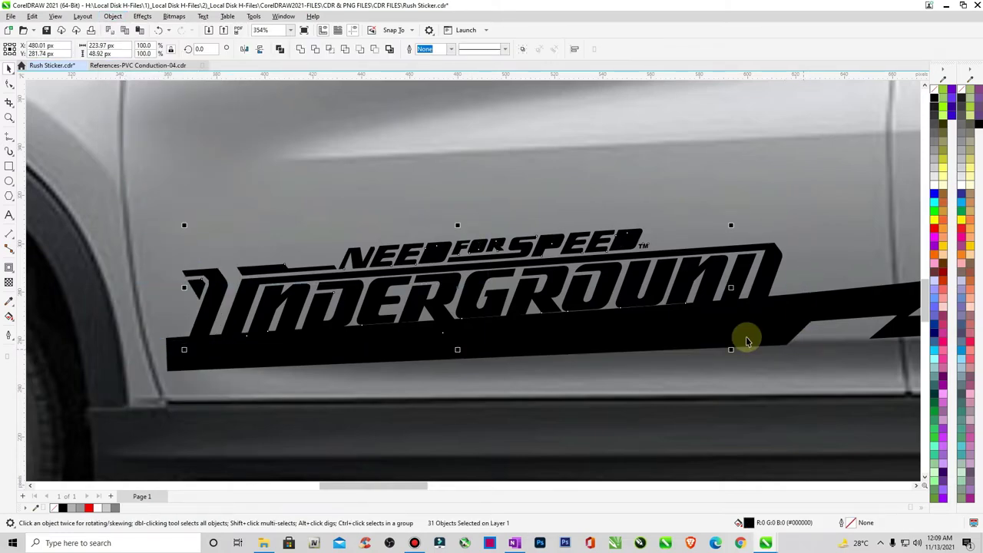
left_click(155, 135)
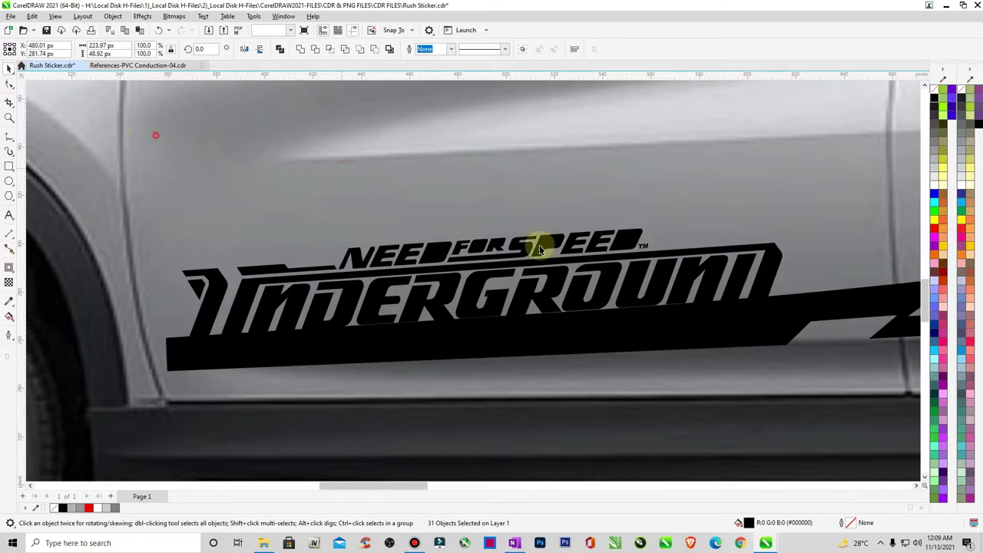
left_click(773, 333, "shift")
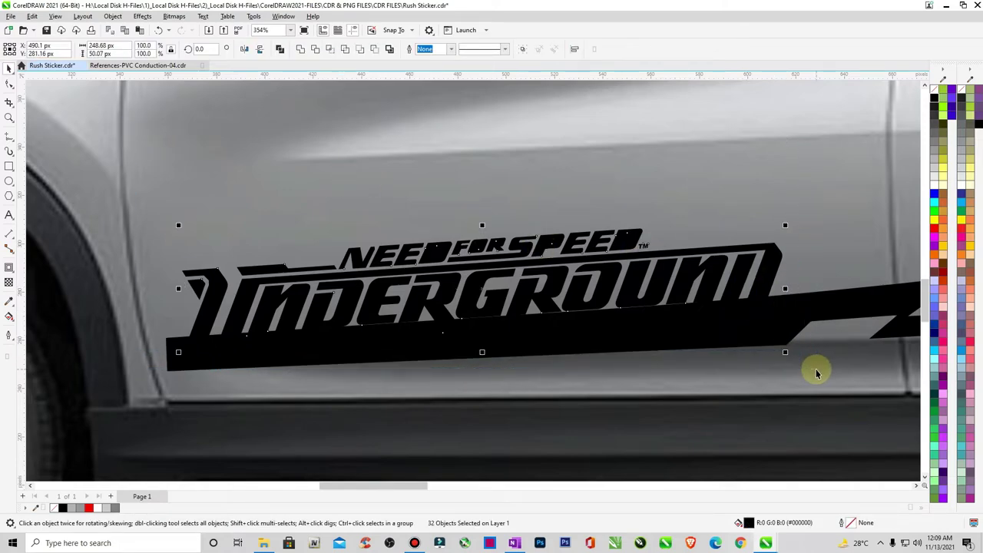
key("ctrl+l")
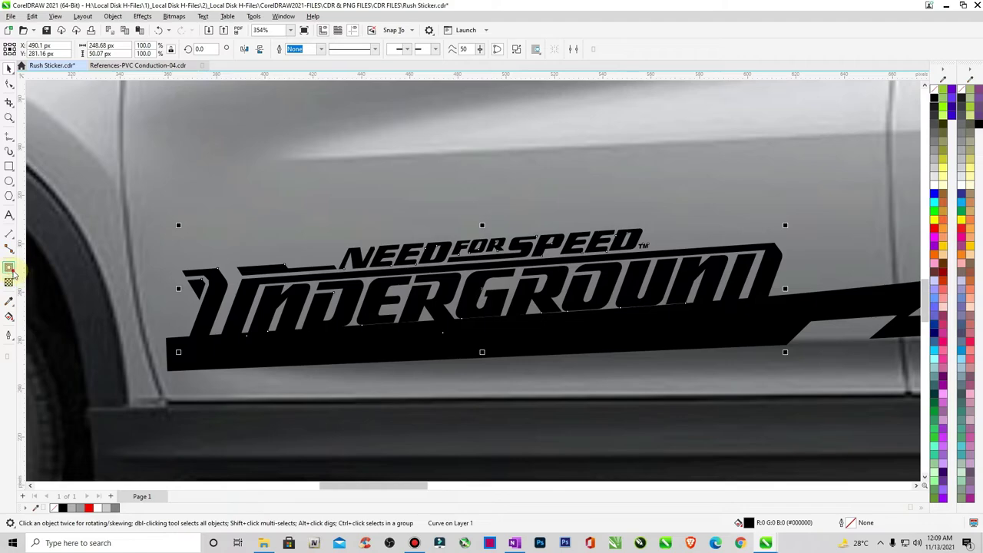
Step: Apply a one-step outside contour of about 2.12 px to the Underground lettering and fill it with red #ED1313
key("space")
mouse_move(775, 248)
left_mouse_down()
mouse_move(792, 241)
mouse_move(785, 243)
left_mouse_up()
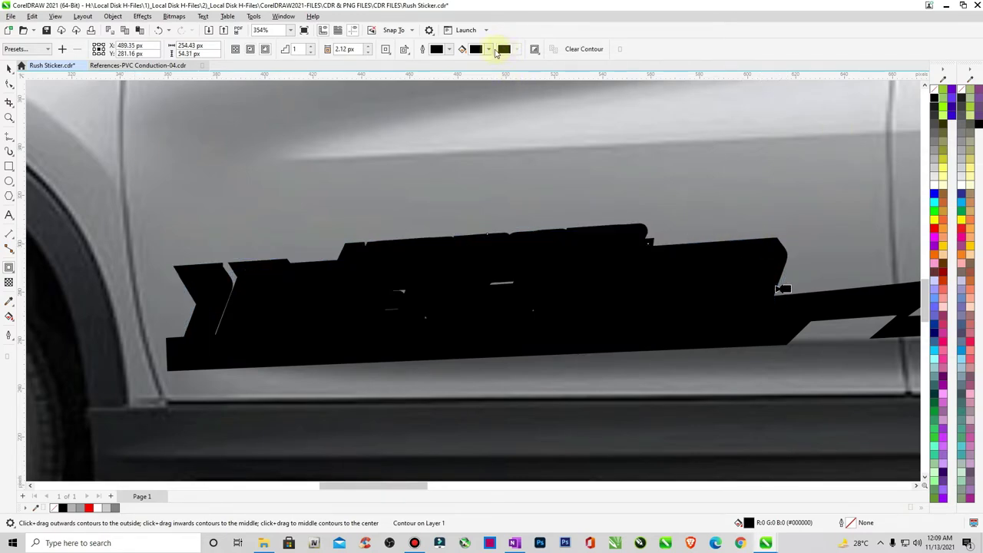
left_click(489, 50)
left_click_drag(496, 110, 537, 101)
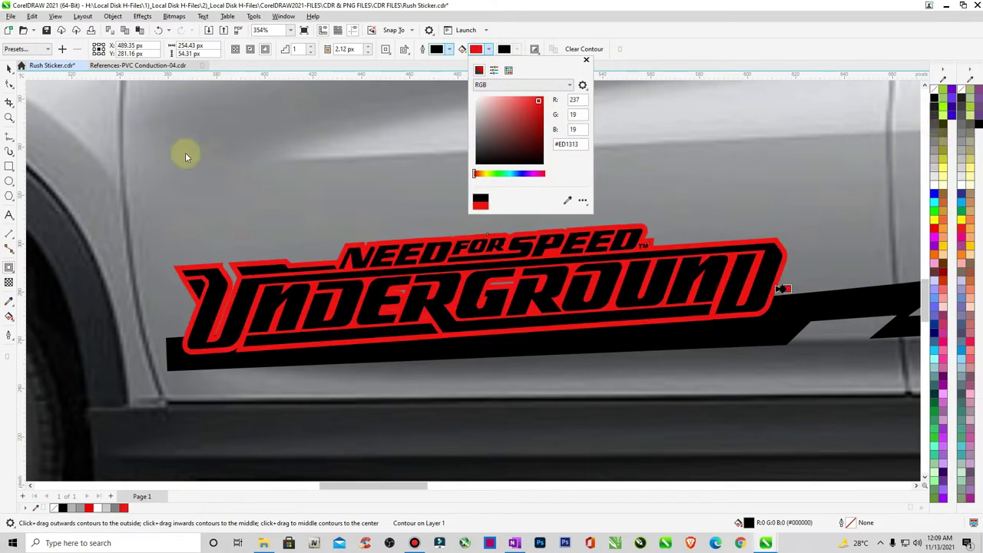
Step: Break the red contour apart from the Underground lettering
left_click(11, 72)
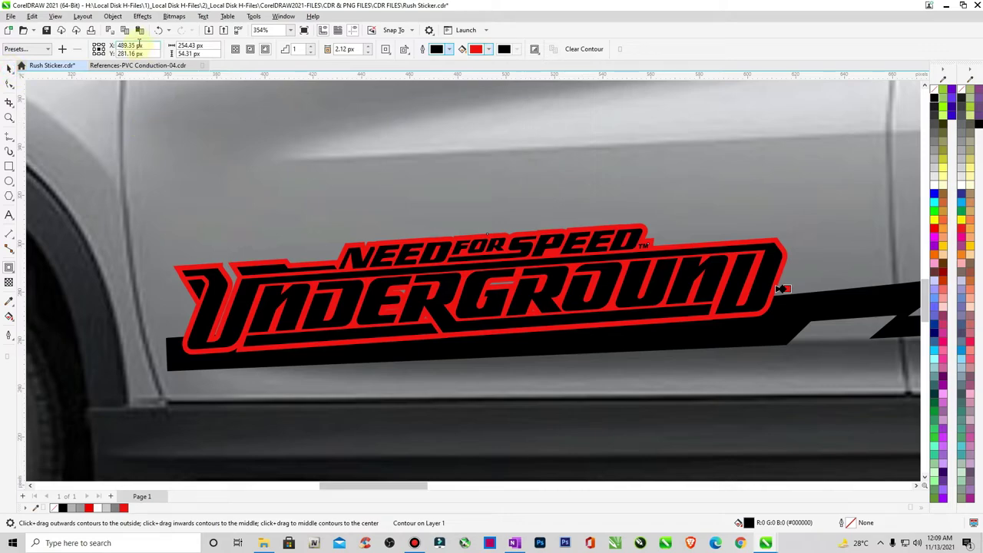
left_click(113, 16)
left_click(154, 252)
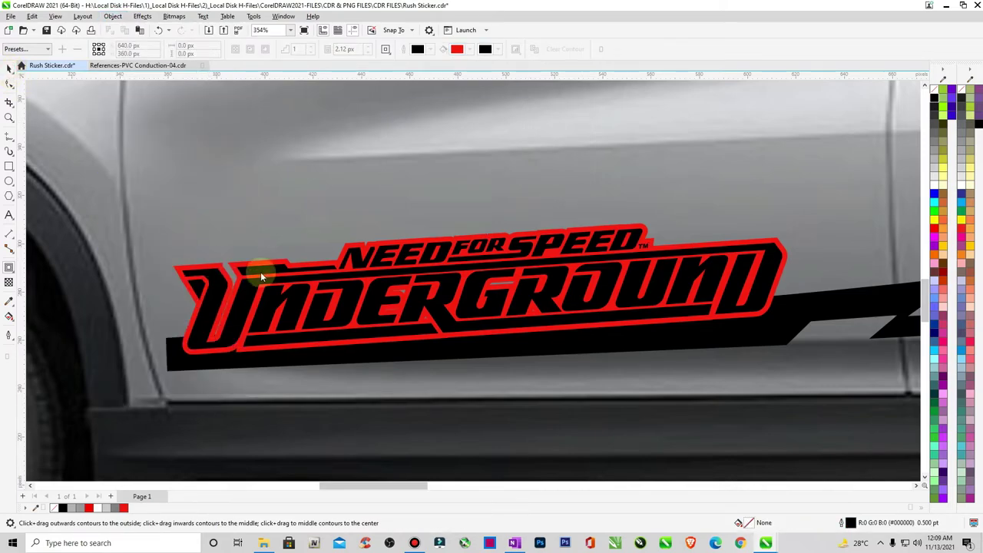
Step: Trim the black stripe with the red outline shape, delete the outline, and save the document
key("space")
left_click(240, 268)
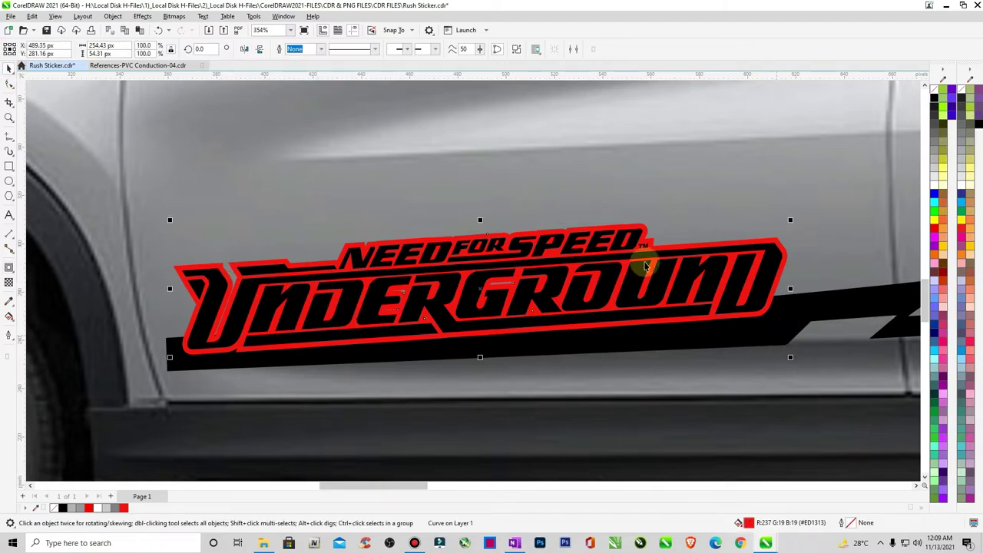
left_click(316, 49)
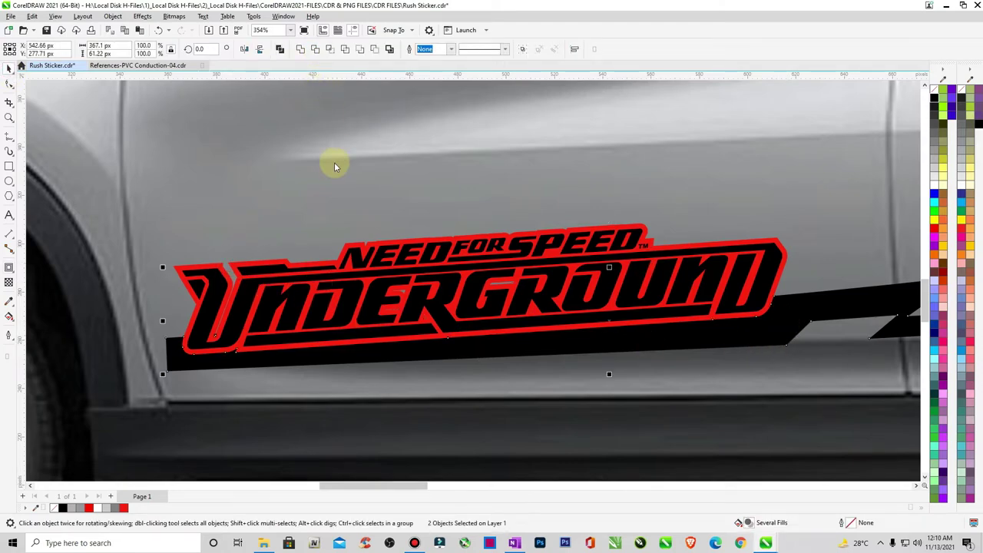
left_click(260, 261)
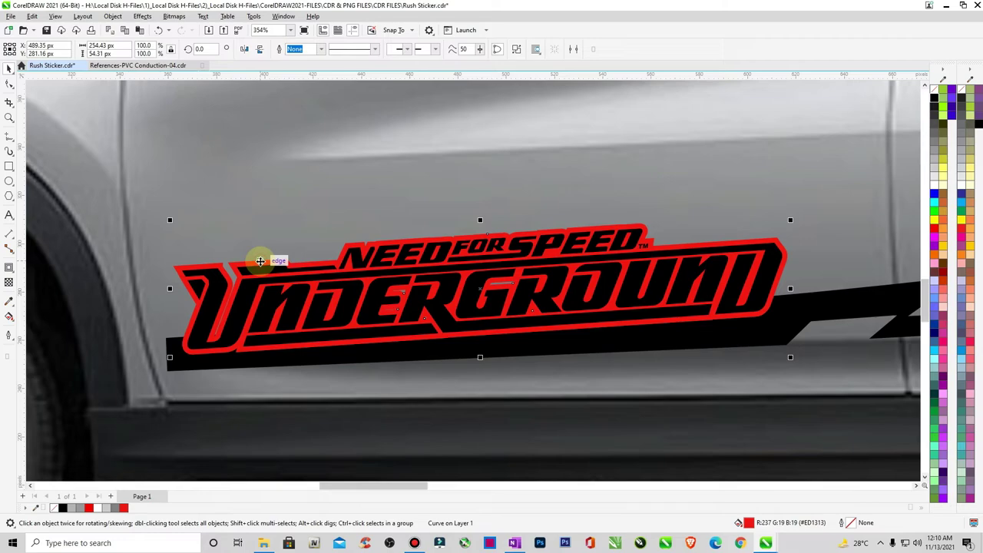
key("Delete")
scroll(261, 265, "down", 5)
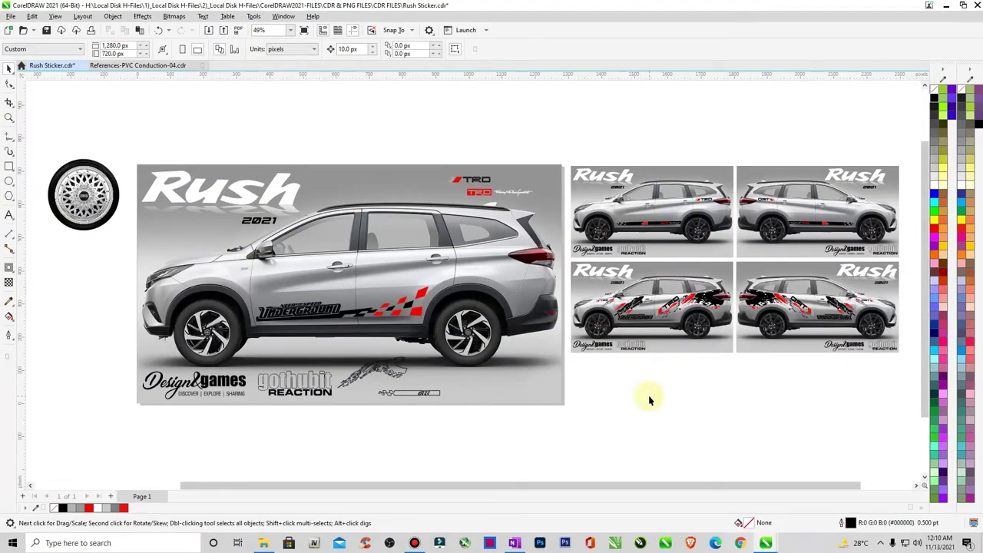
key("ctrl+s")
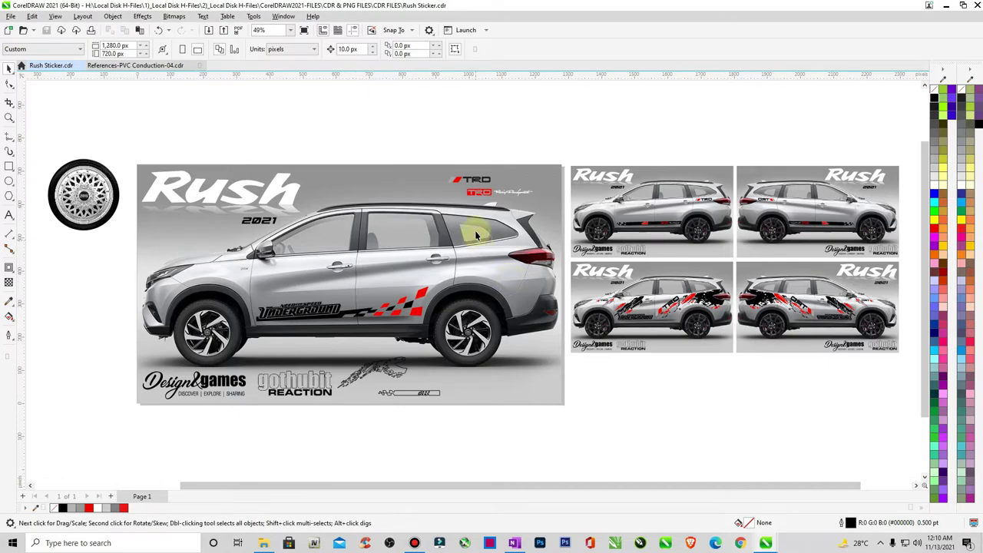
Step: Place a copy of the white Racing Development signature on the rear door, just below the red checkers
key("z")
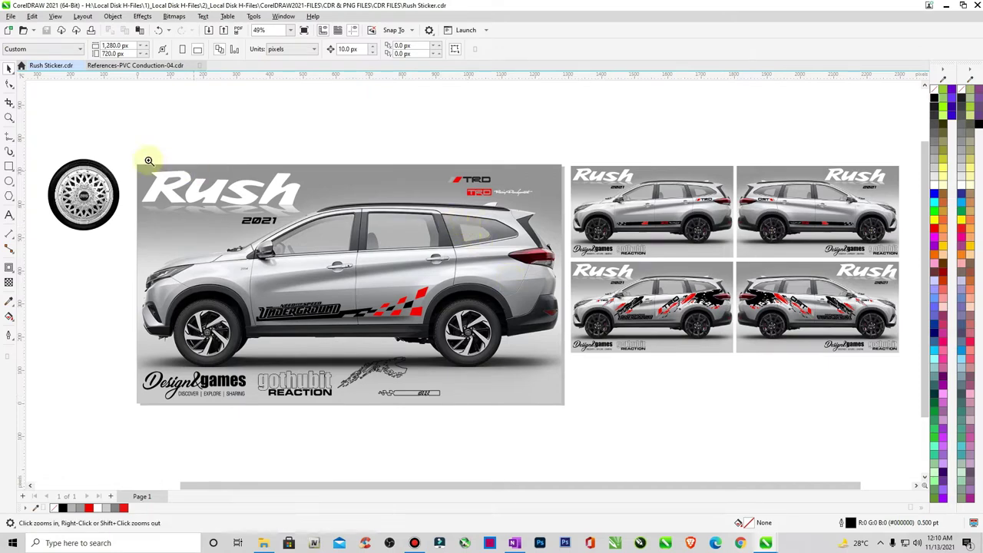
left_click_drag(146, 161, 620, 376)
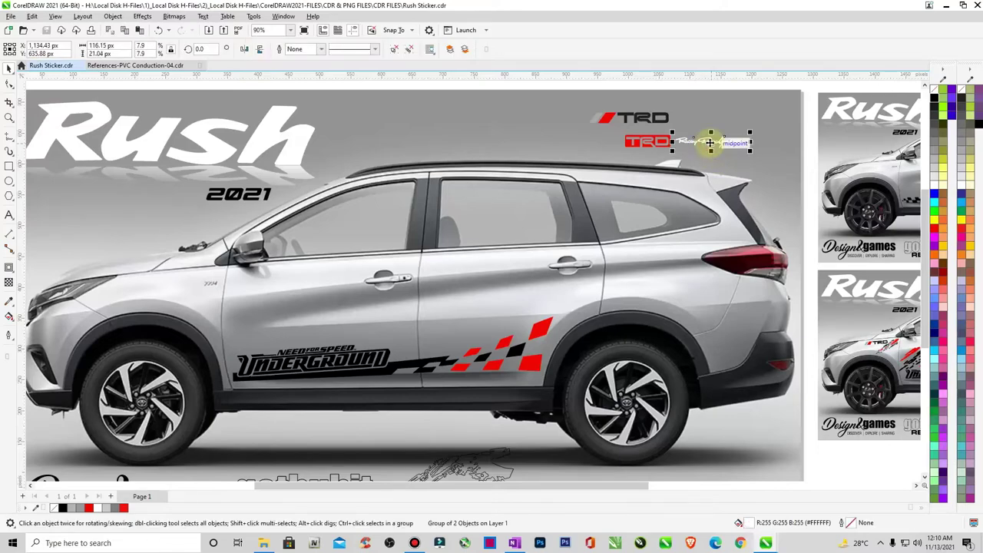
mouse_move(709, 143)
left_mouse_down()
mouse_move(554, 379)
mouse_move(491, 379)
left_mouse_up()
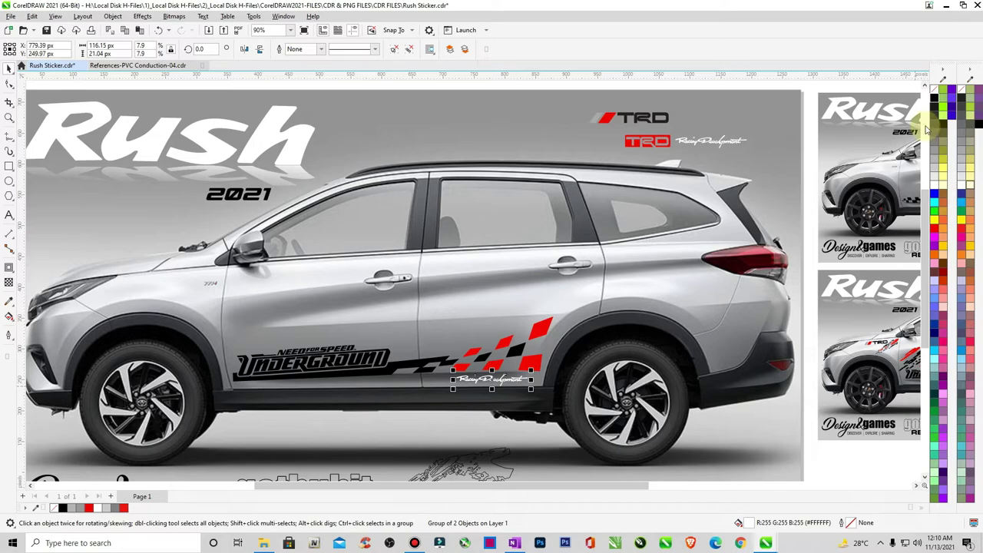
Step: Resize the rear door's Racing Development signature to about 111 px wide, tilt it about 1.4 degrees, and center it beneath the checkers
mouse_move(352, 309)
left_mouse_down()
mouse_move(575, 426)
mouse_move(642, 430)
left_mouse_up()
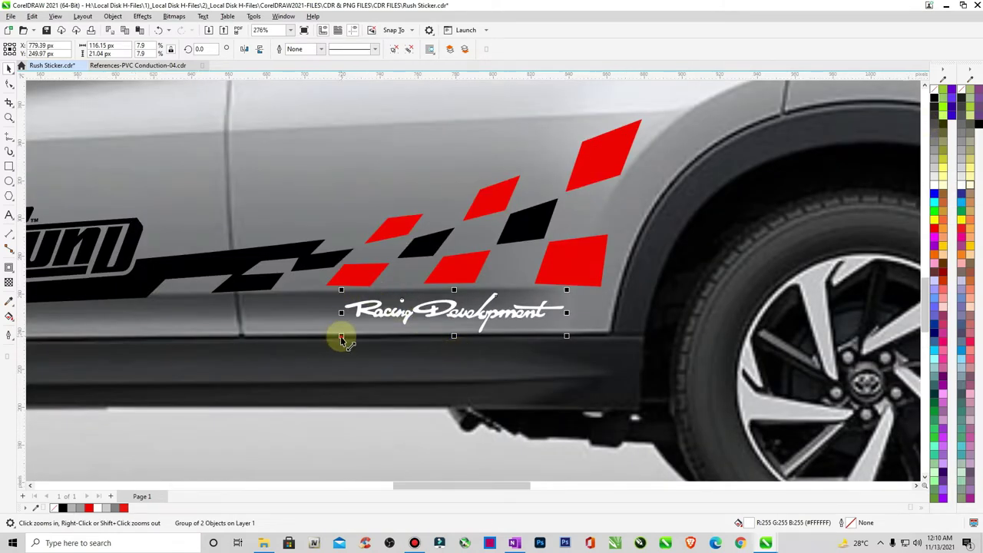
left_click_drag(342, 341, 235, 349)
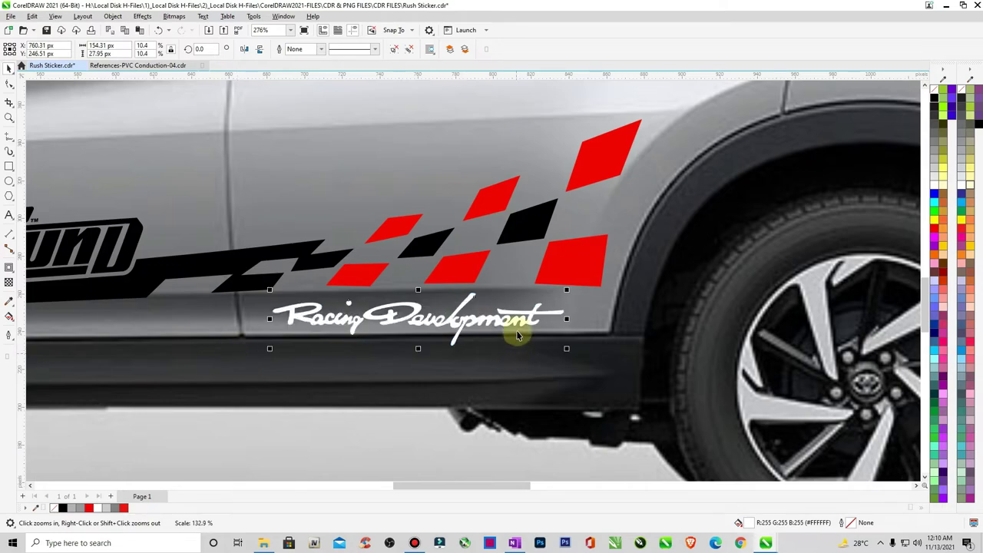
left_click(520, 324)
mouse_move(566, 348)
left_mouse_down()
mouse_move(576, 353)
mouse_move(531, 336)
left_mouse_up()
left_click(504, 322)
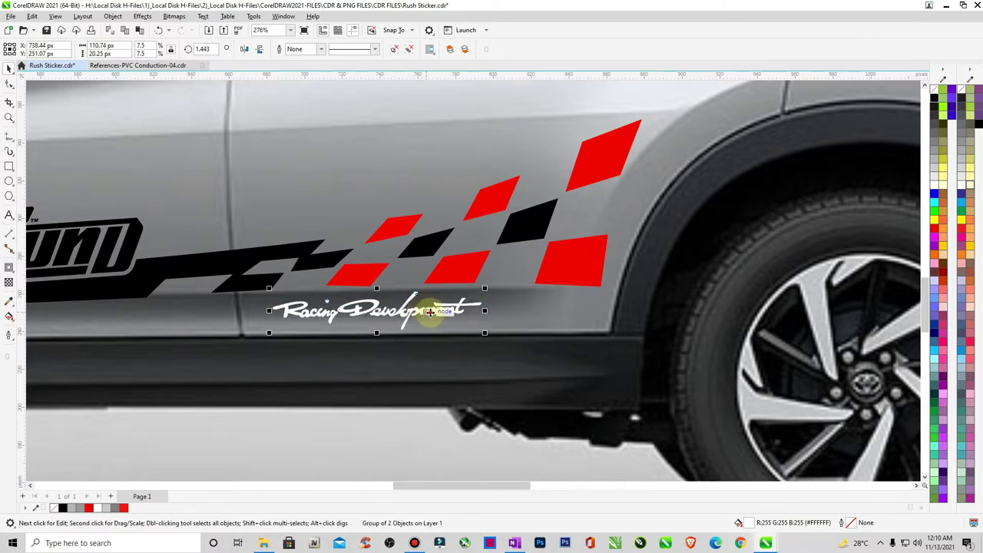
left_click_drag(430, 311, 447, 317)
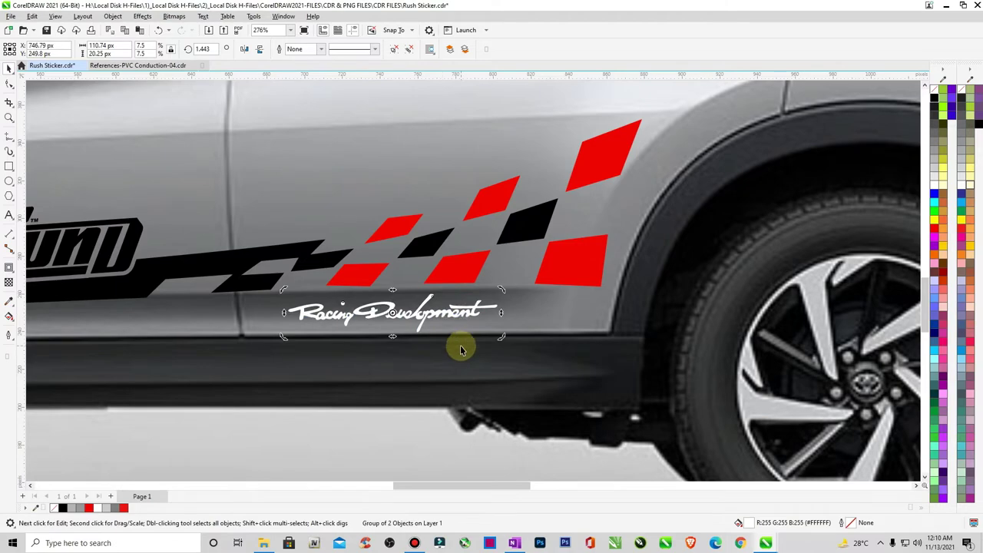
Step: Deselect the signature and save the document with the whole layout in view
key("F4")
key("Escape")
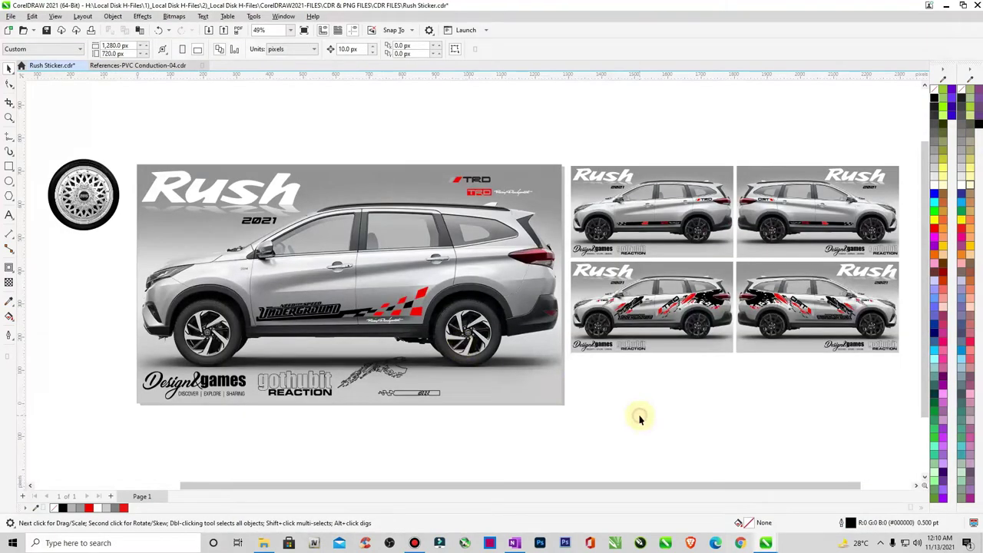
key("ctrl+s")
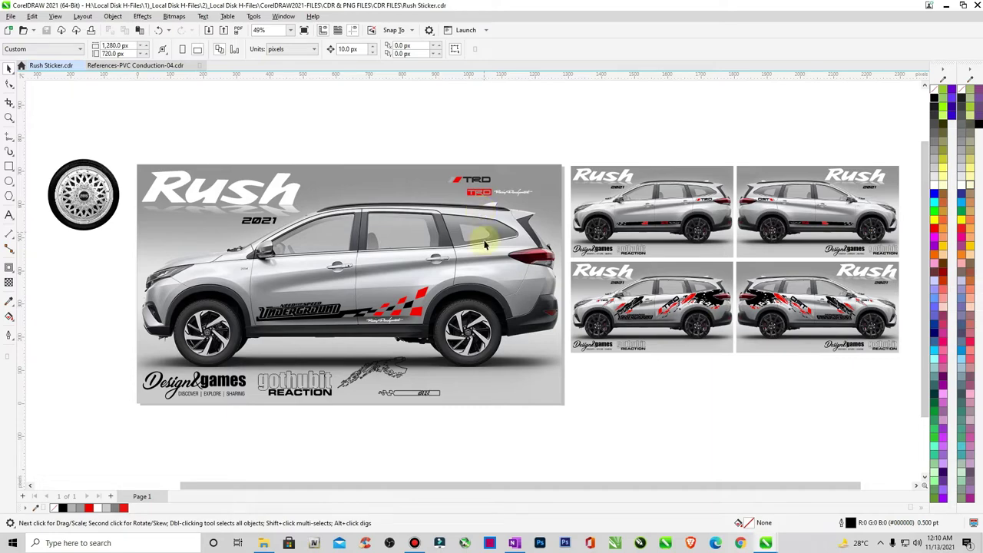
key("z")
left_click_drag(202, 198, 608, 400)
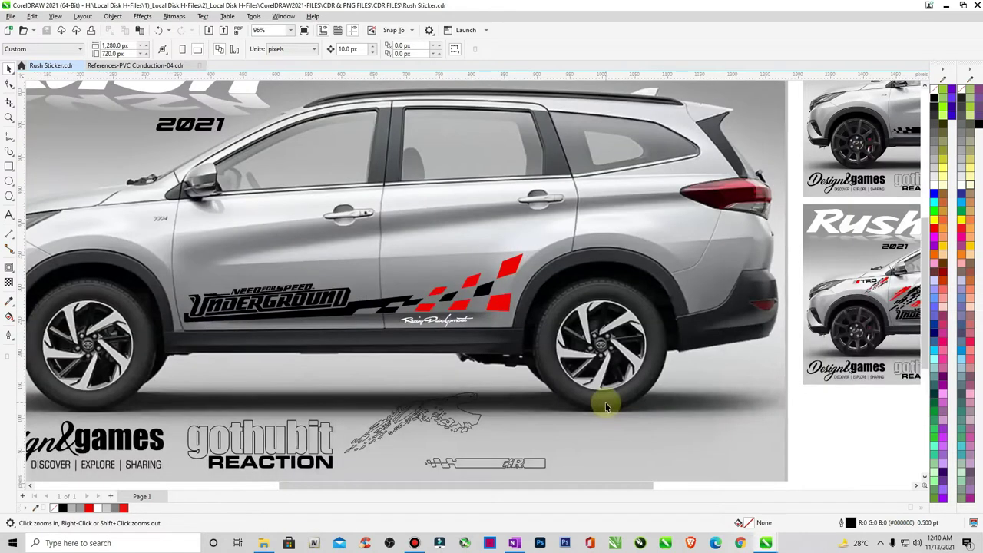
right_click(549, 301)
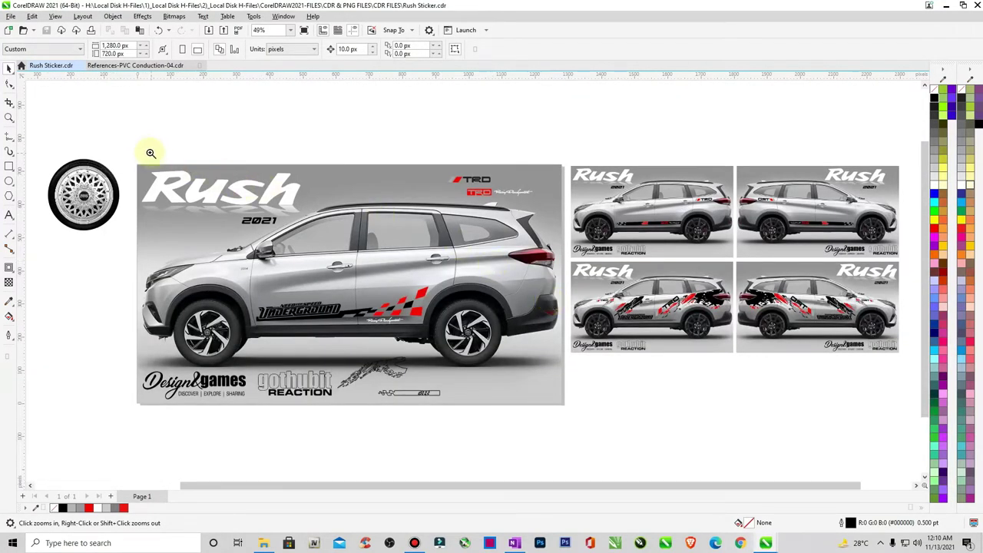
Step: Place a copy of the striped TRD logo near the rear door handle and fill it with solid black
left_click(619, 400)
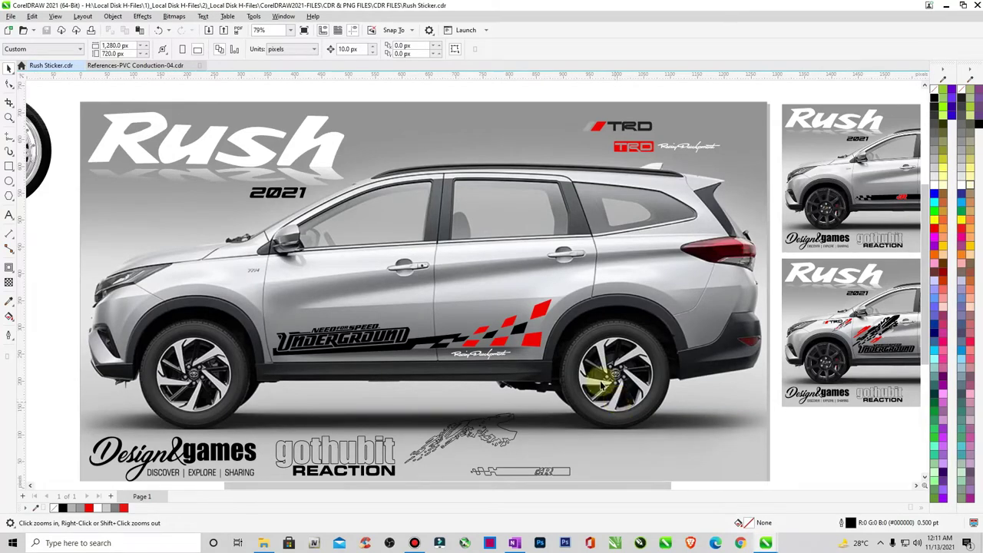
left_click_drag(566, 108, 670, 142)
key("space")
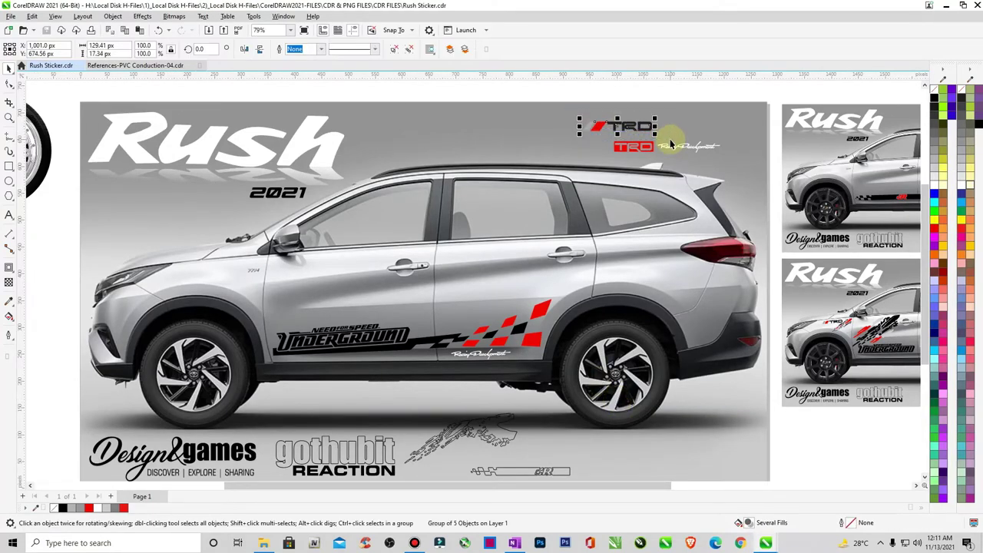
left_click(617, 125)
left_click_drag(616, 125, 593, 271)
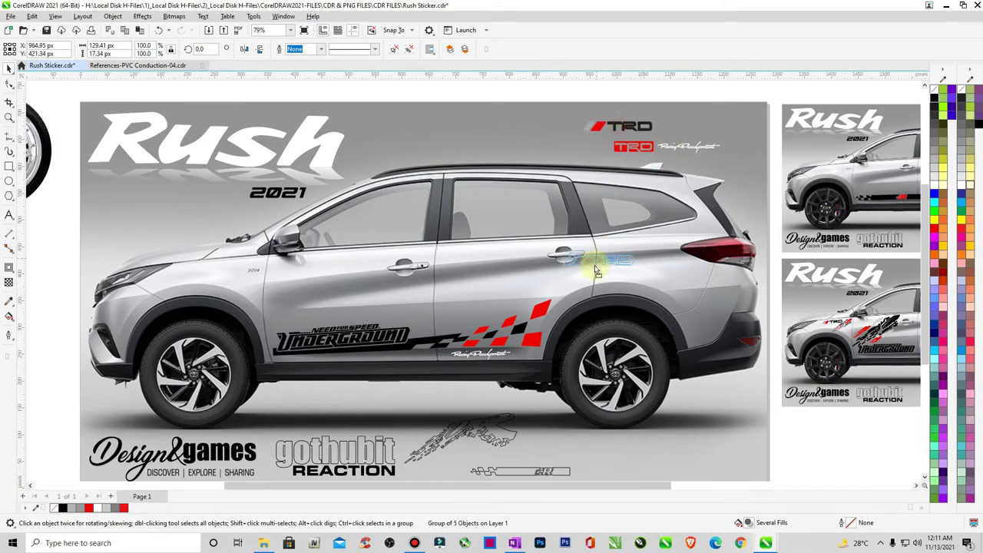
left_click(932, 98)
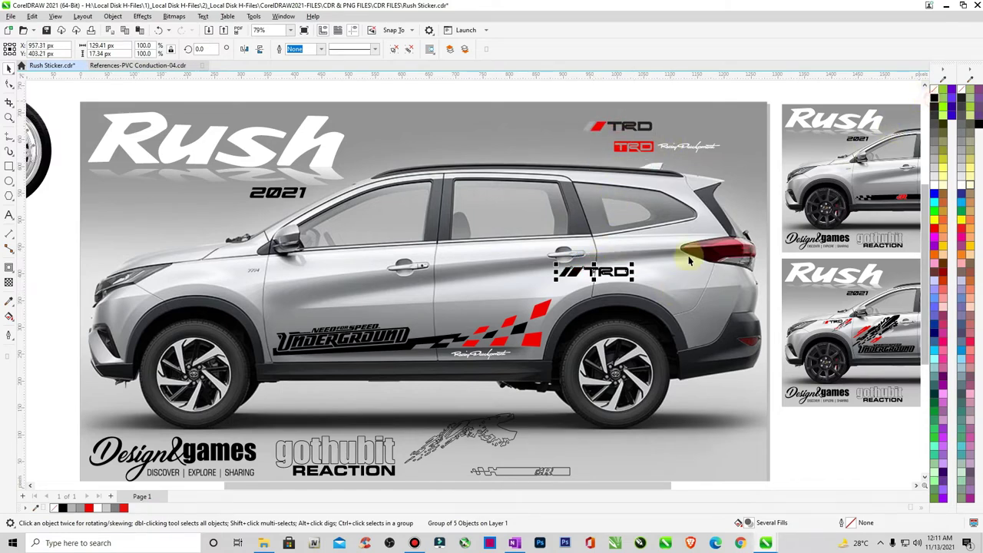
Step: Rotate the black TRD logo about 21.7 degrees and enlarge it to 426%, about 507 px wide, across the car's rear side
left_click(611, 273)
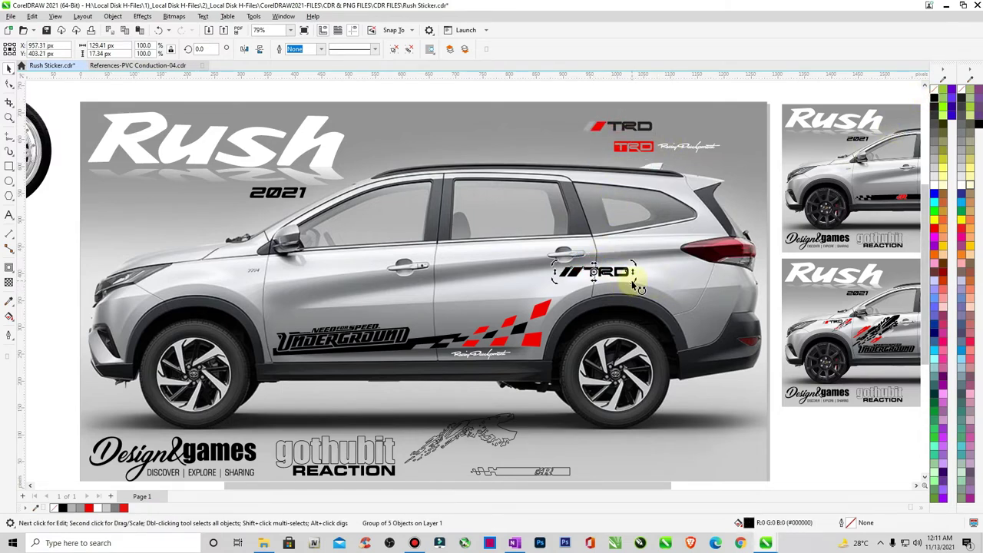
left_click_drag(635, 284, 653, 271)
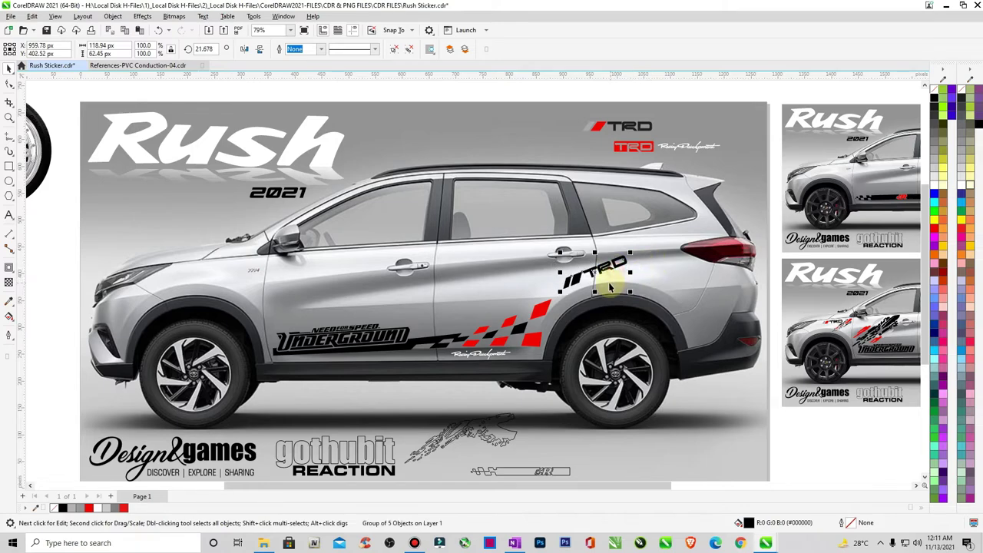
left_click_drag(519, 315, 402, 303)
left_click_drag(630, 257, 722, 205)
left_click(610, 270)
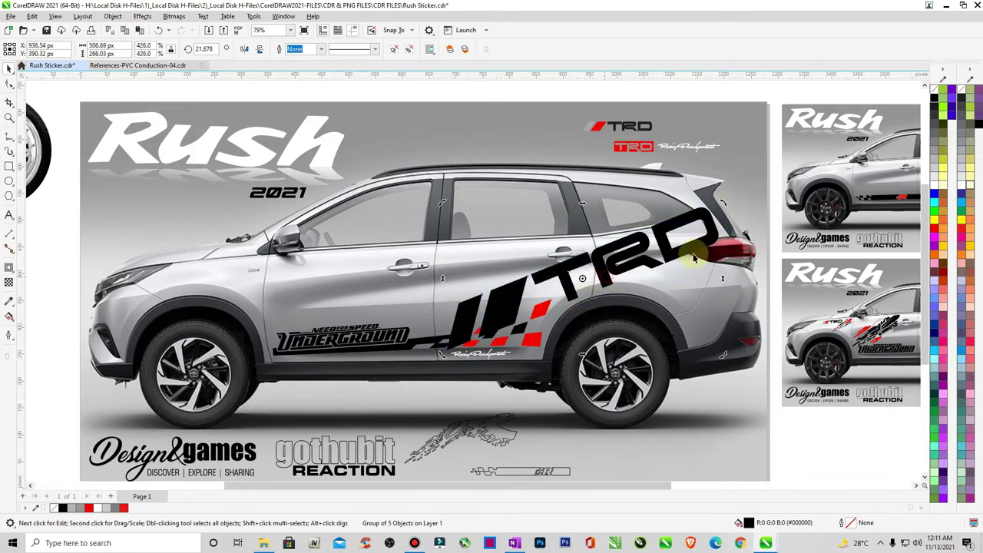
Step: Shrink the large black TRD logo to about 404 px wide and set its tilt to about 16.1 degrees above the rear wheel
left_click_drag(729, 207, 679, 272)
left_click(695, 259)
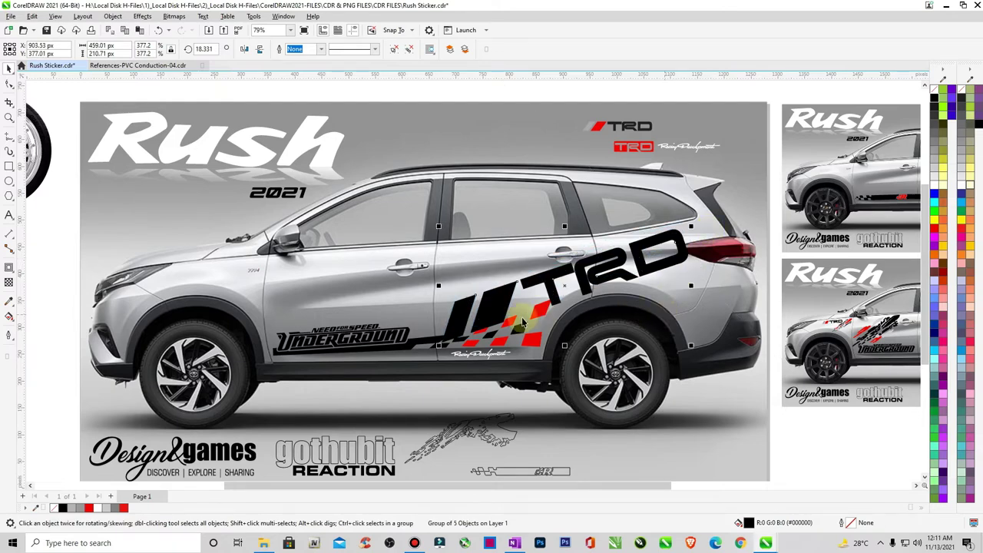
left_click(450, 341)
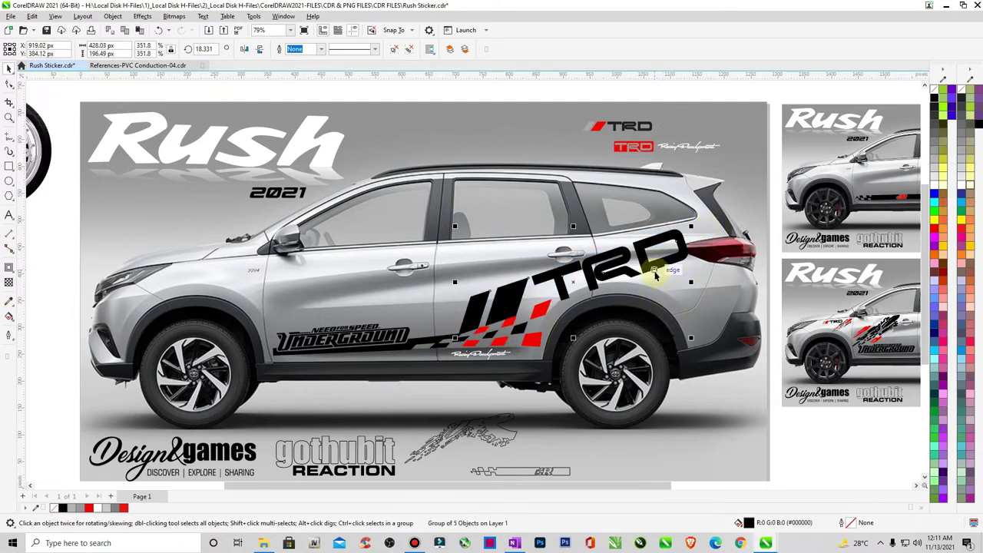
left_click_drag(695, 346, 691, 341)
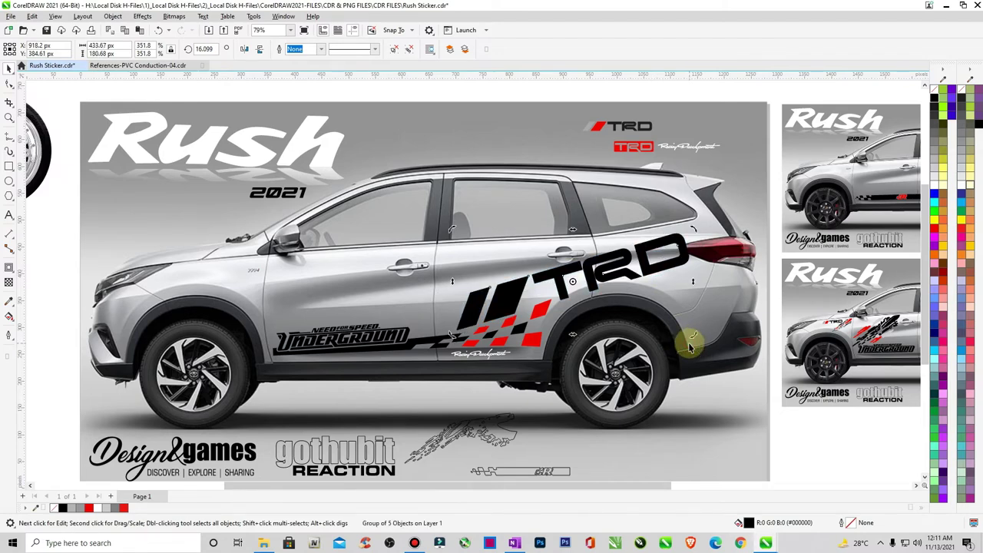
left_click(680, 235)
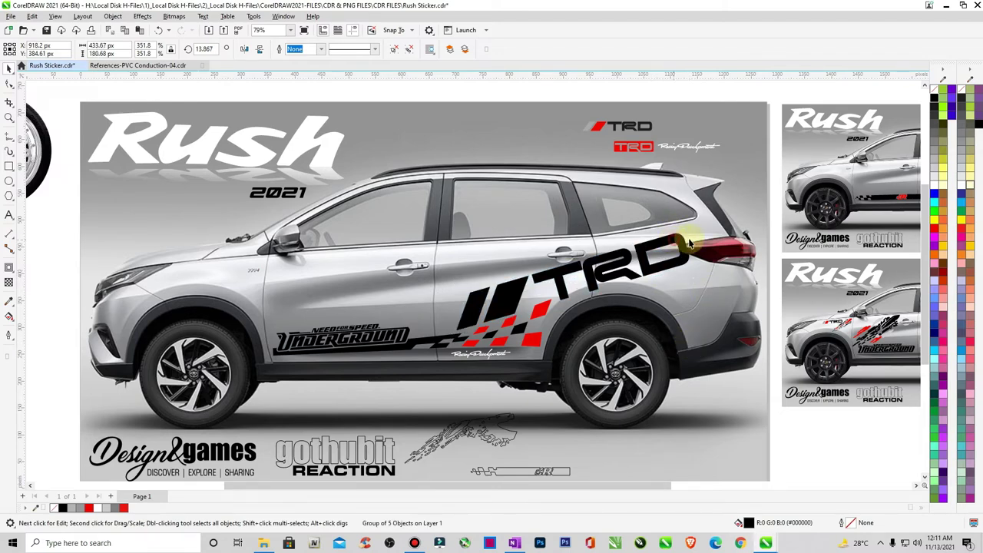
left_click_drag(692, 230, 671, 268)
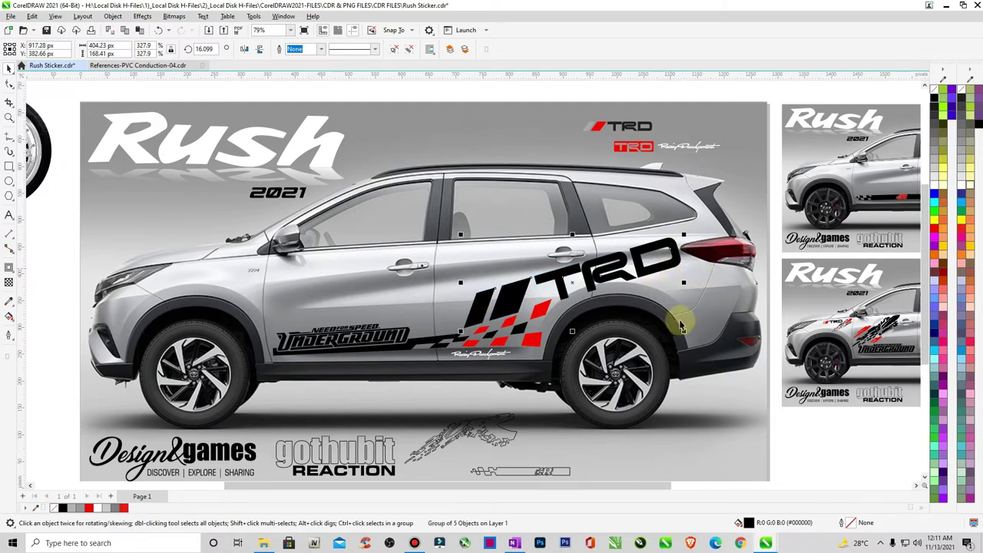
key("Escape")
Step: Ungroup the large TRD logo, then fill its right stripe with red and its left stripe with gray (#999999)
left_click(519, 294)
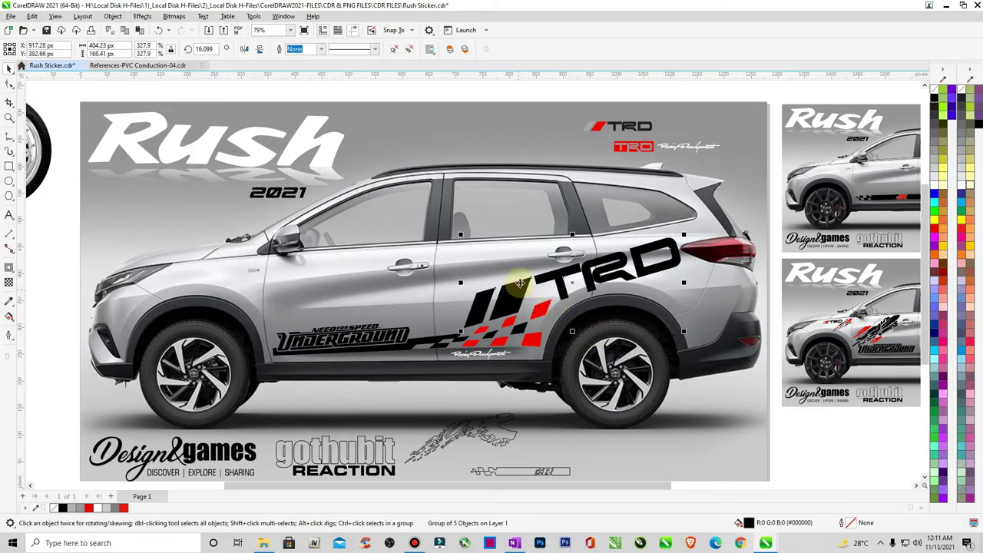
left_click(395, 50)
left_click(445, 149)
left_click(514, 298)
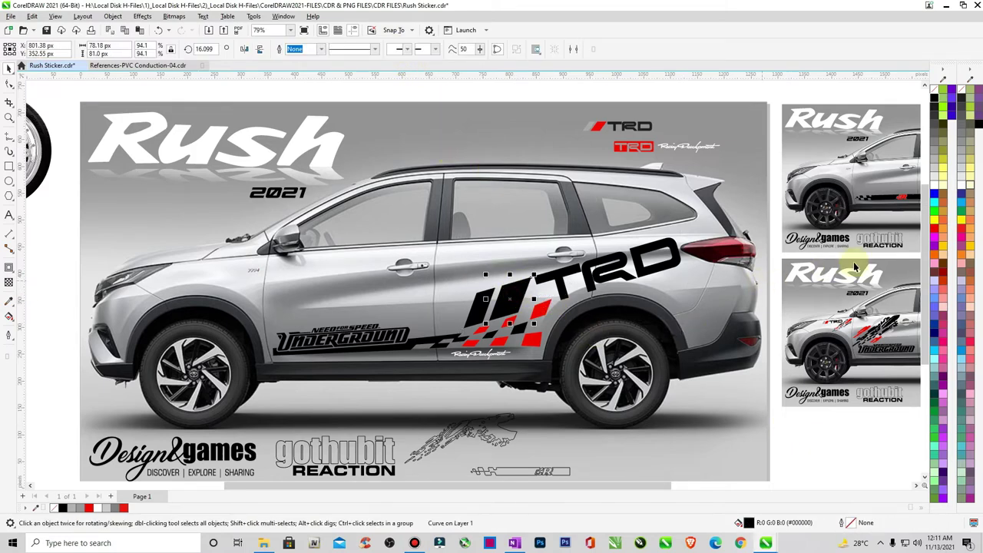
left_click(498, 298)
left_click(478, 319)
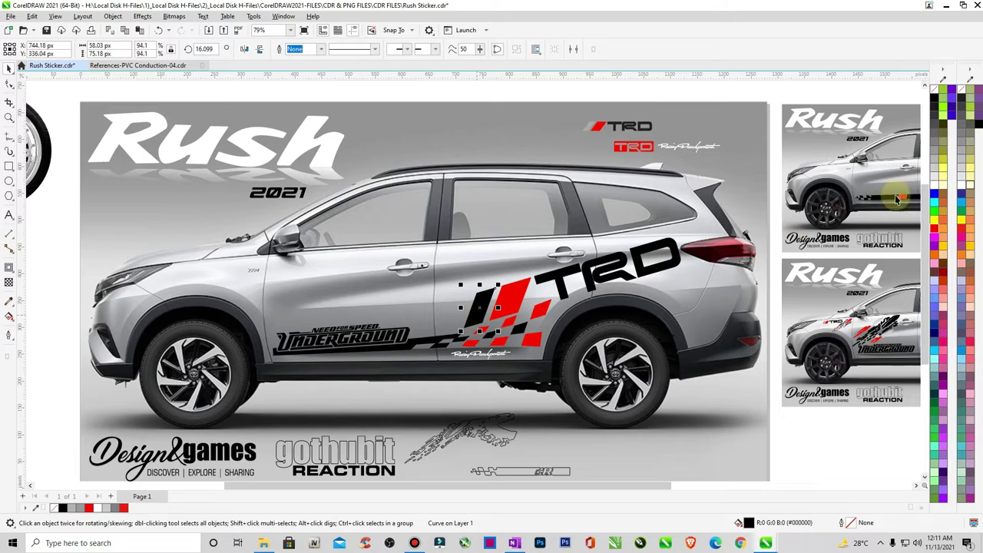
left_click(931, 143)
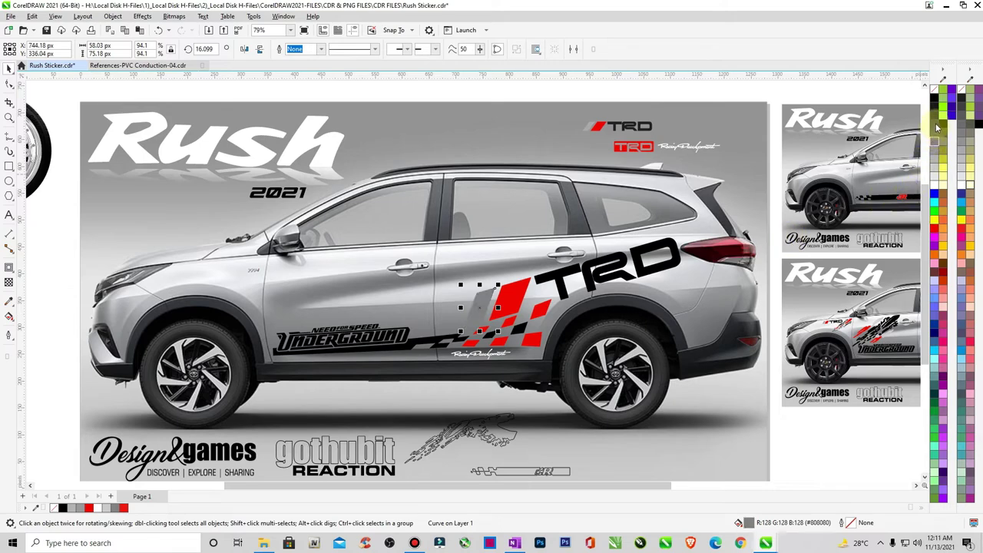
left_click(935, 126)
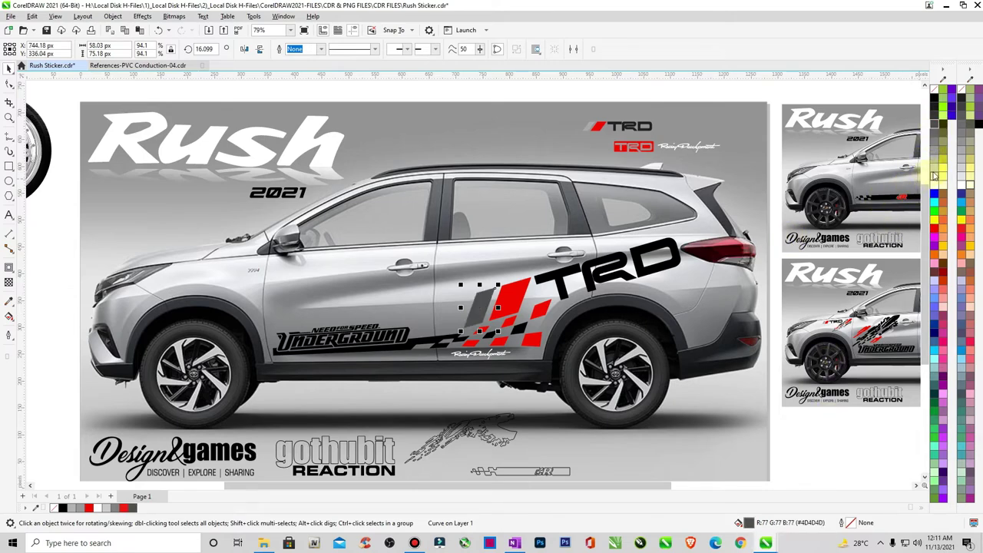
left_click(934, 174)
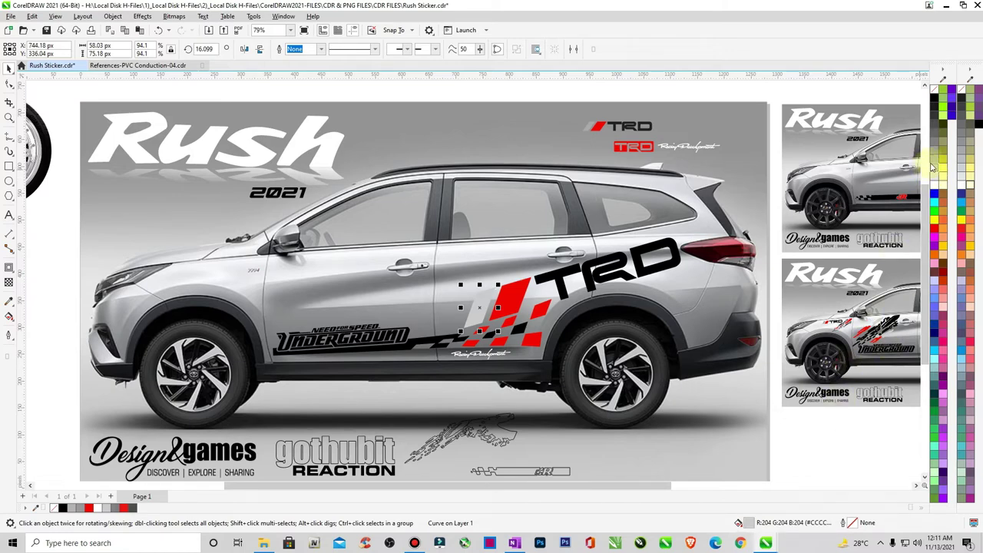
Step: Deselect the artwork and save the document with the main car in view
left_click(812, 407)
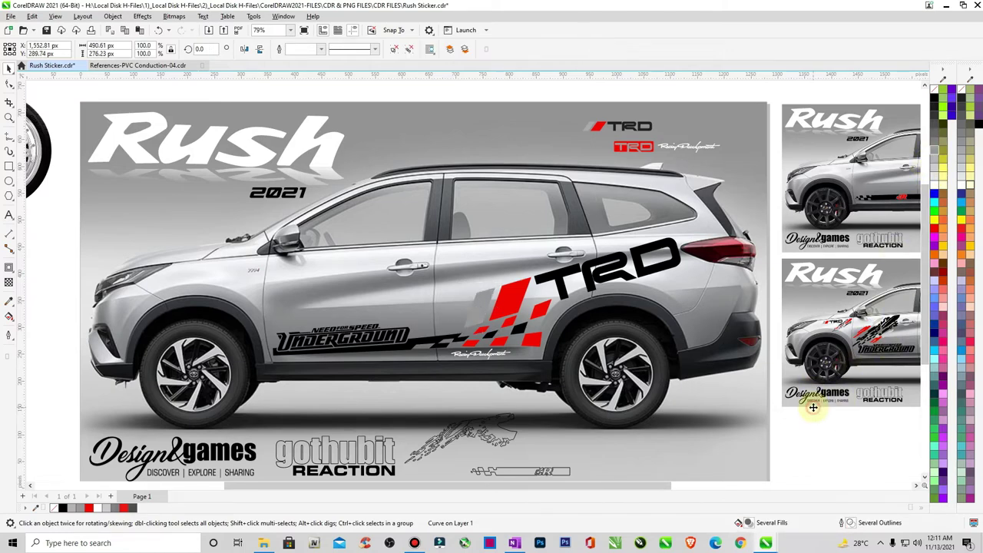
scroll(803, 418, "down", 2)
left_click(799, 432)
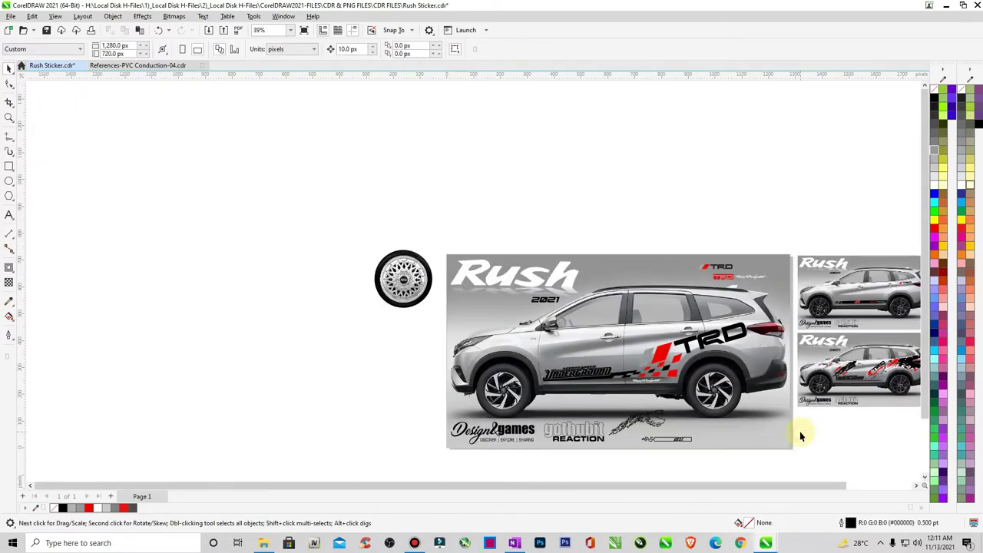
key("F4")
scroll(615, 227, "down", 1)
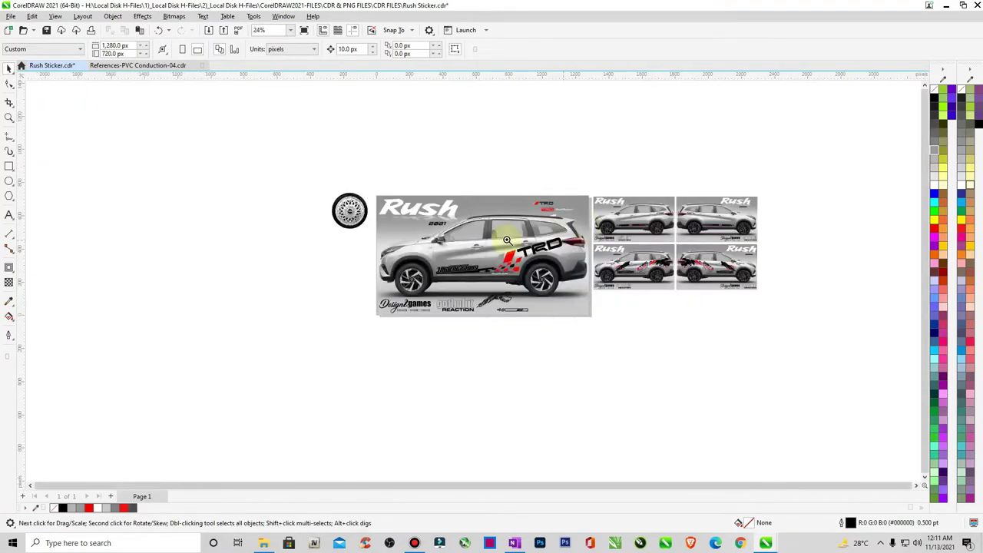
key("F2")
left_click_drag(376, 200, 599, 333)
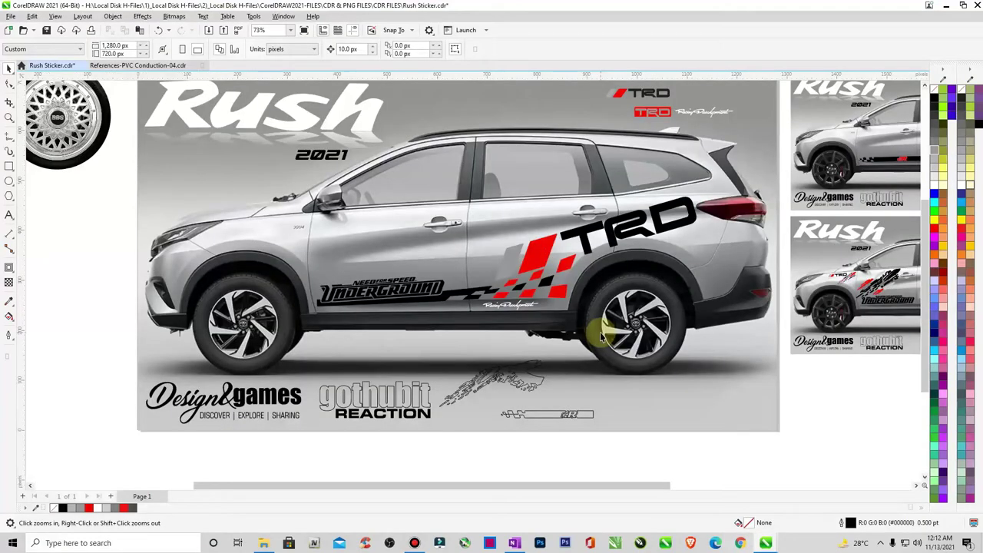
key("ctrl+s")
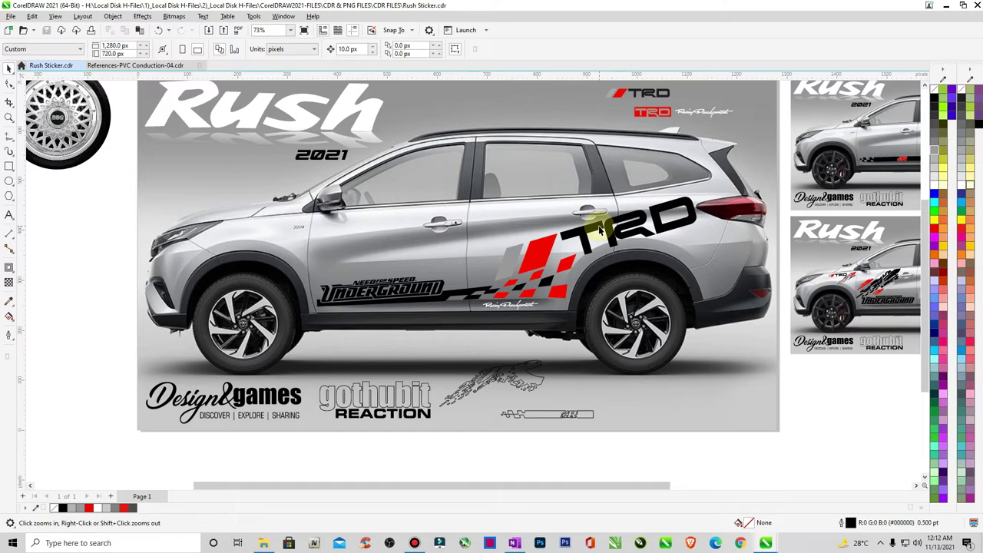
Step: Copy the red TRD badge and Racing Development signature onto the upper front door, and fill the copied signature with black
left_click_drag(747, 101, 623, 127)
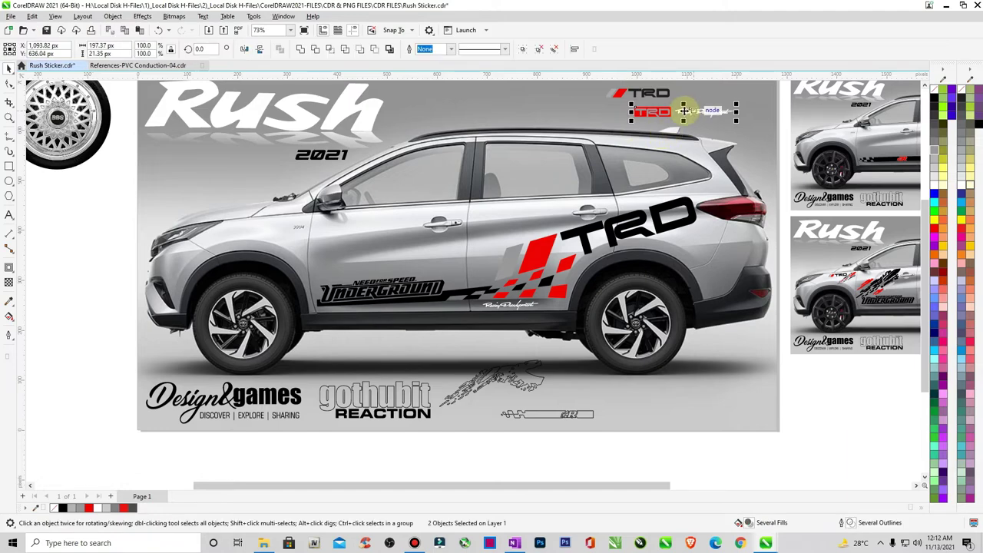
left_click_drag(683, 111, 374, 225)
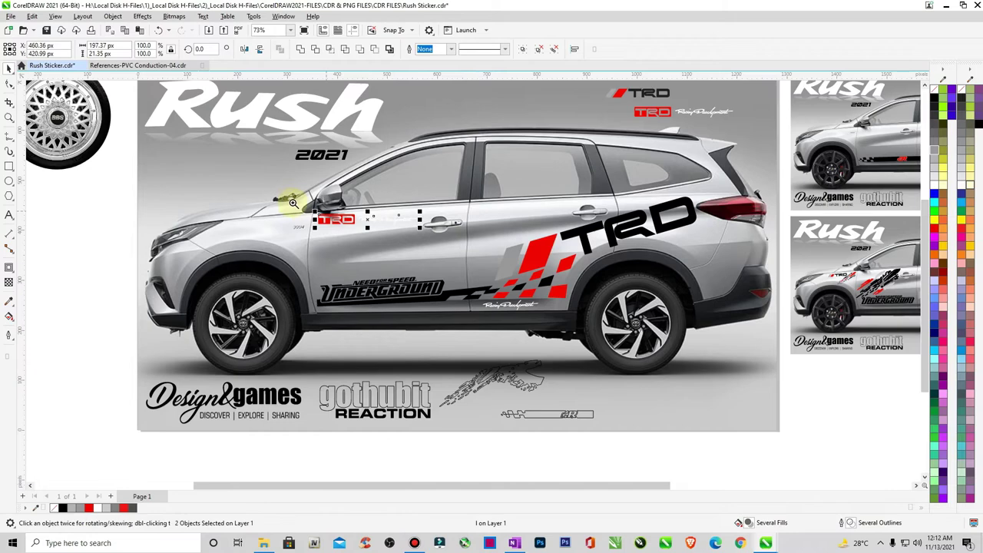
left_click_drag(293, 202, 489, 263)
key("space")
left_click(461, 242)
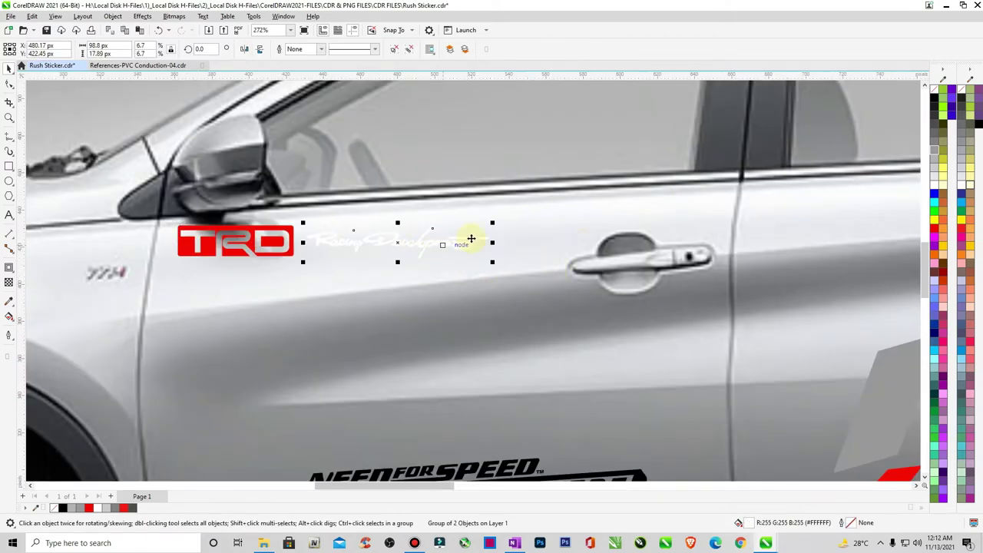
Step: Rotate the front door's TRD badge and signature together by about 4.3 degrees, then deselect them and save the document
left_click(291, 246, "shift")
left_click(493, 269)
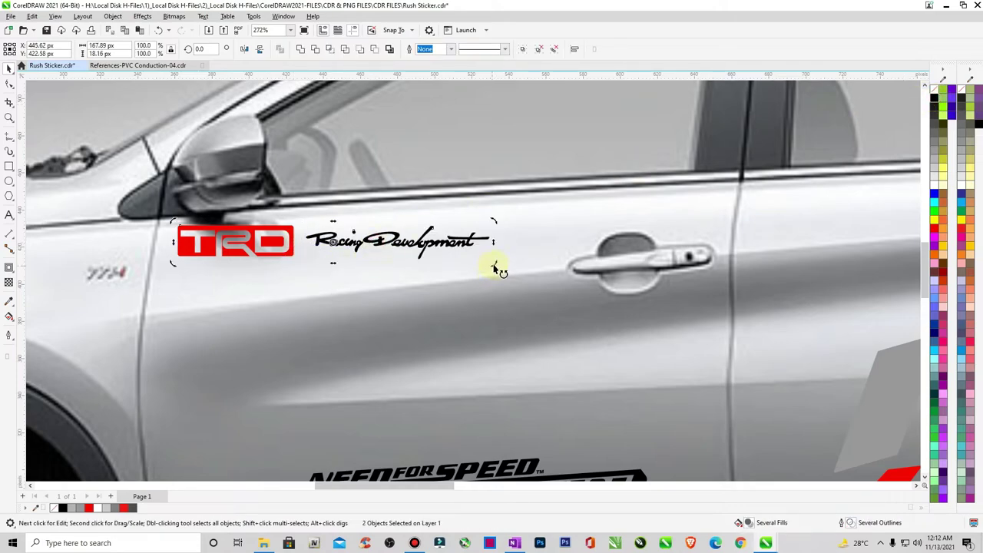
left_click_drag(495, 265, 497, 262)
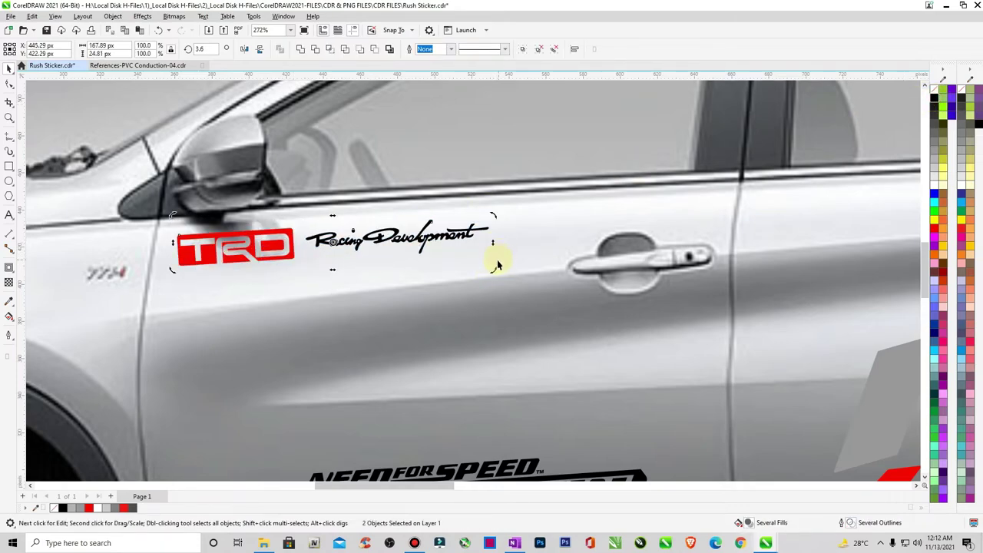
scroll(495, 275, "down", 1)
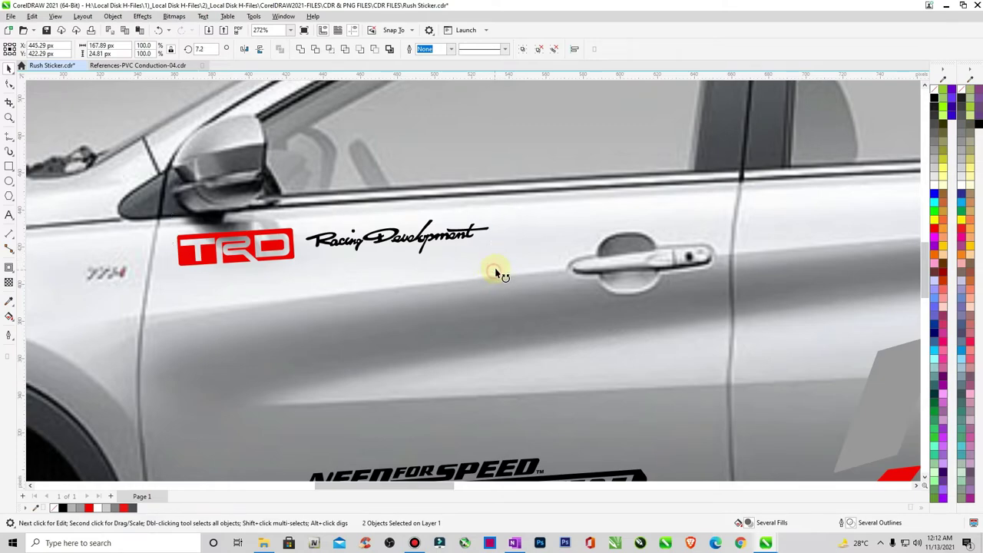
scroll(558, 304, "down", 3)
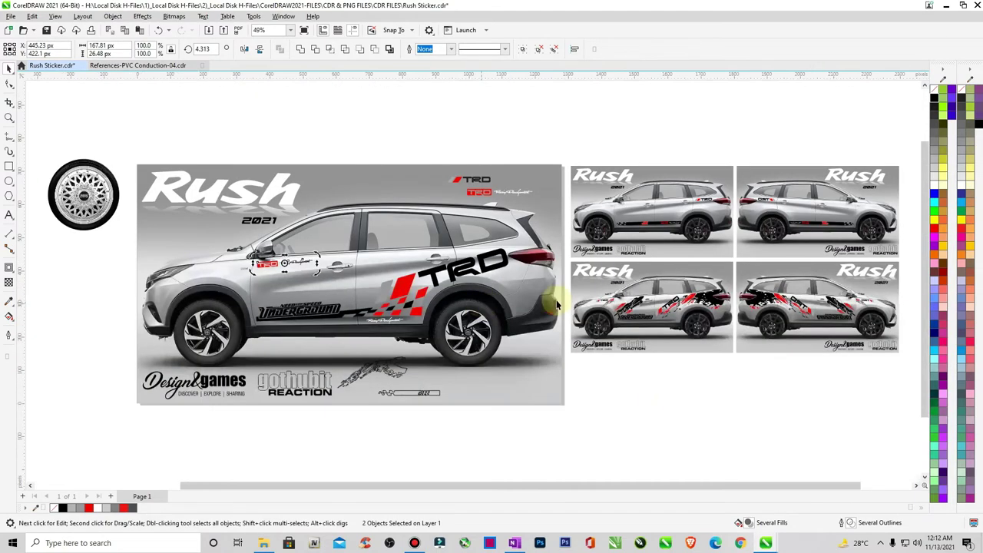
left_click(660, 407)
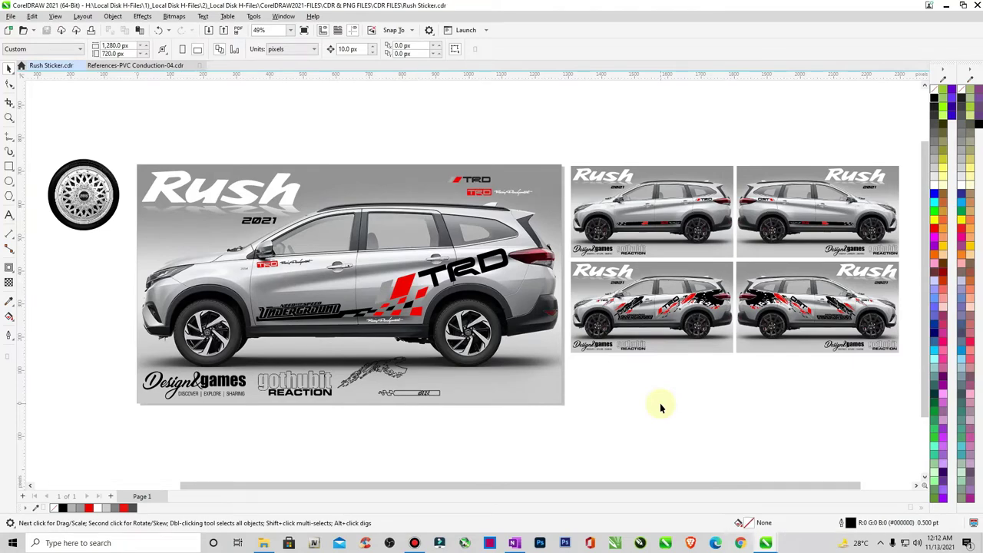
key("z")
left_click_drag(298, 161, 592, 350)
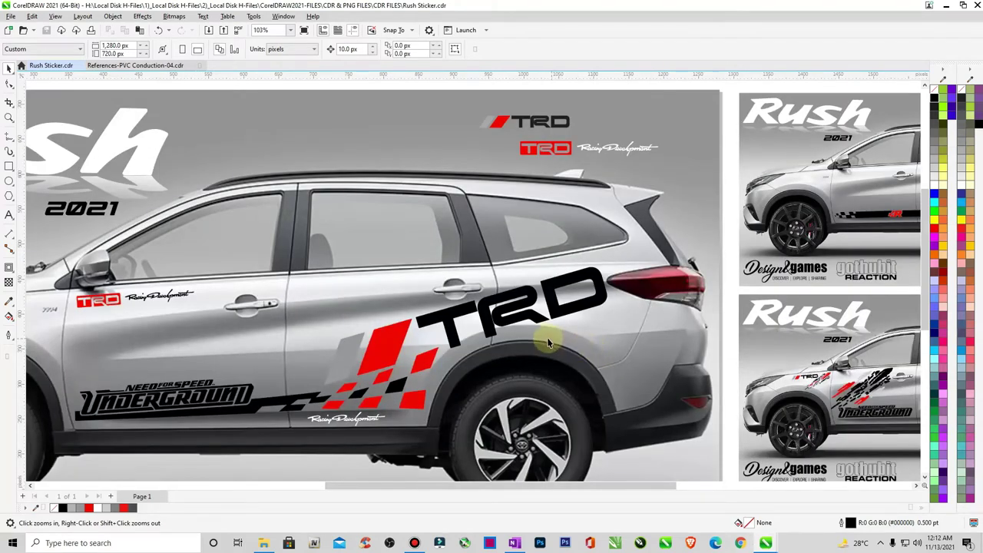
key("space")
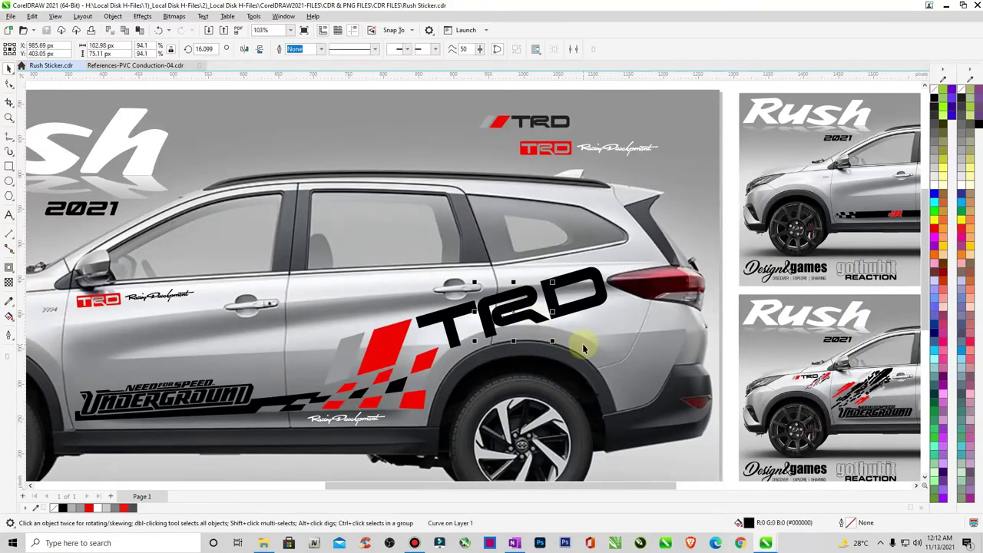
scroll(582, 343, "down", 3)
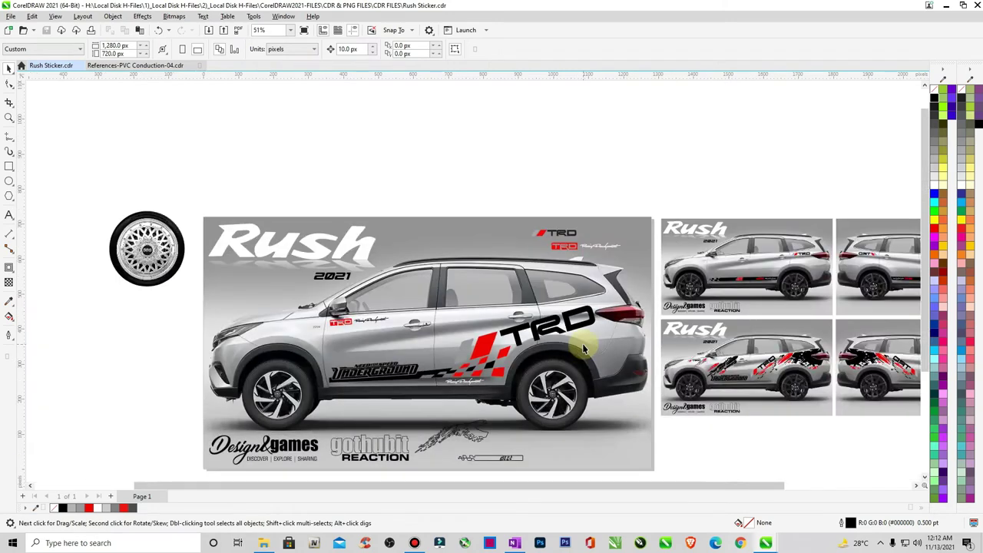
scroll(553, 330, "down", 3)
Step: Group the gray stripe, the red stripe and the three black TRD letters on the car's rear side
key("space")
left_click_drag(480, 307, 610, 360)
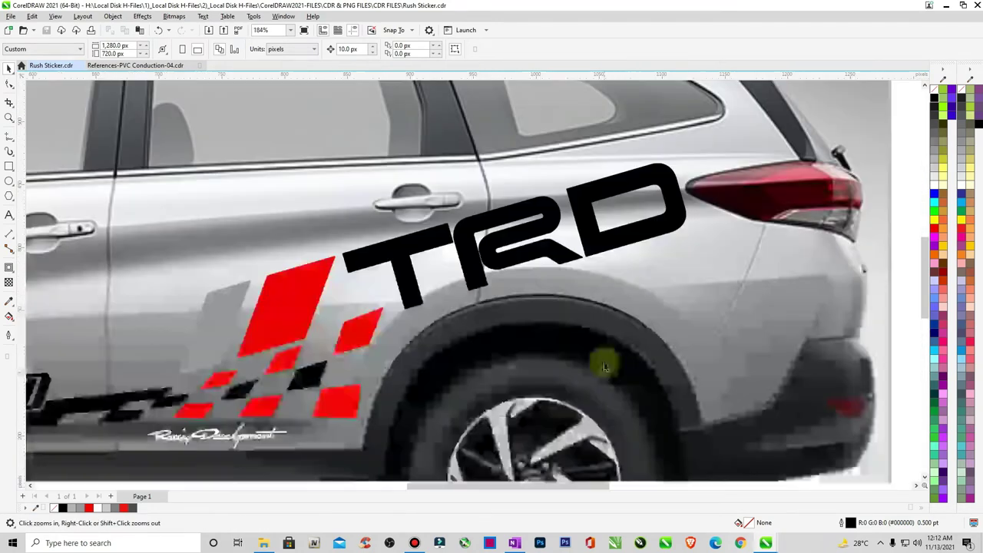
key("space")
left_click(398, 280)
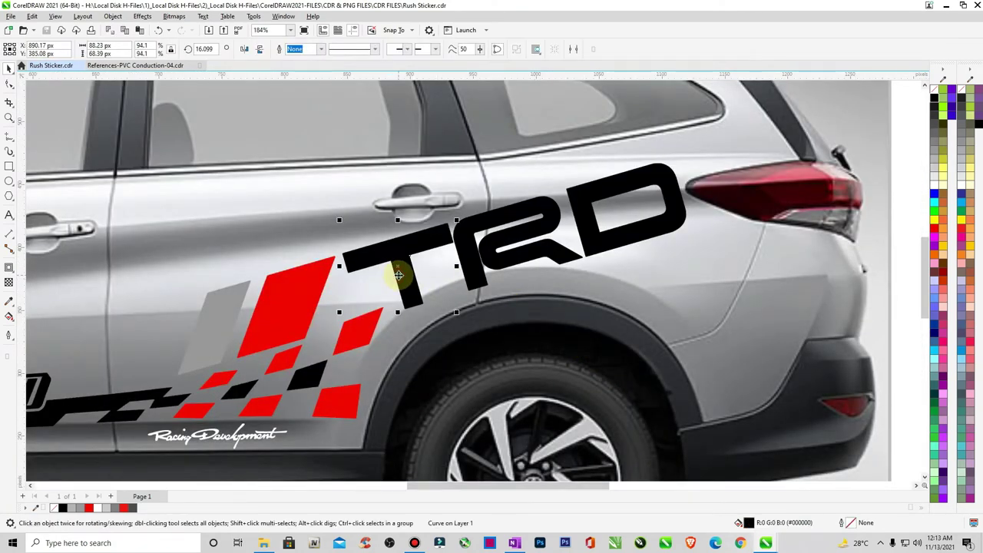
left_click_drag(142, 155, 714, 382)
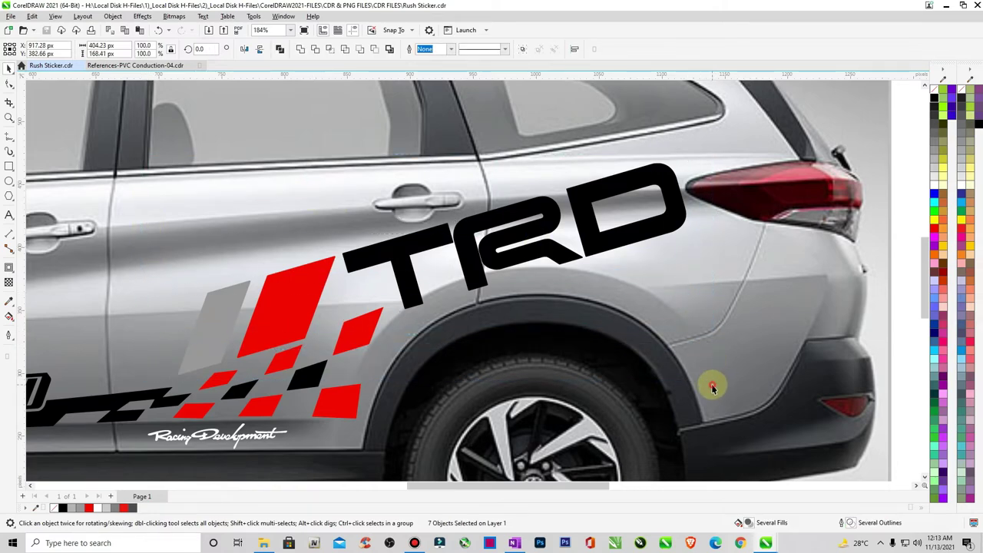
left_click(198, 340)
left_click(366, 259, "shift")
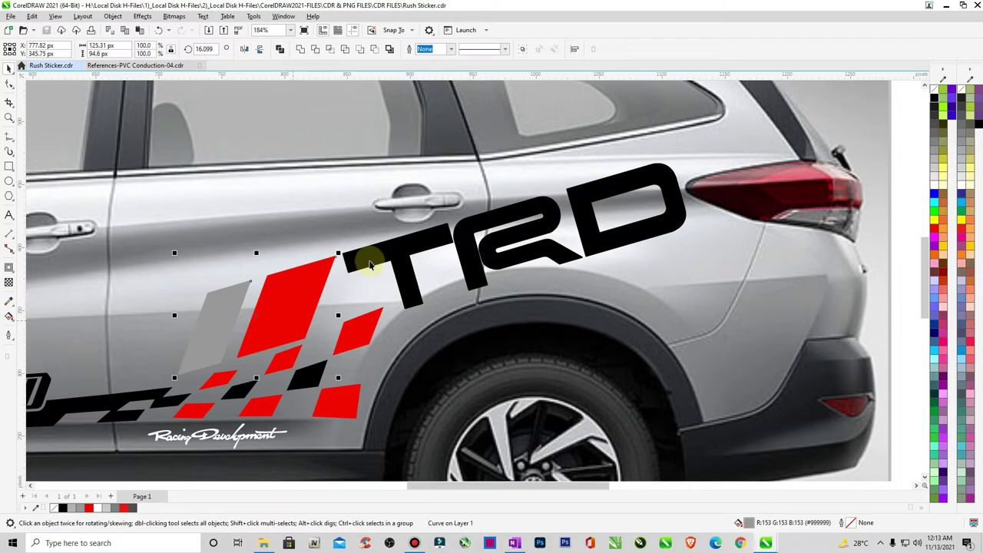
left_click(476, 230, "shift")
left_click(584, 213, "shift")
left_click(584, 209, "shift")
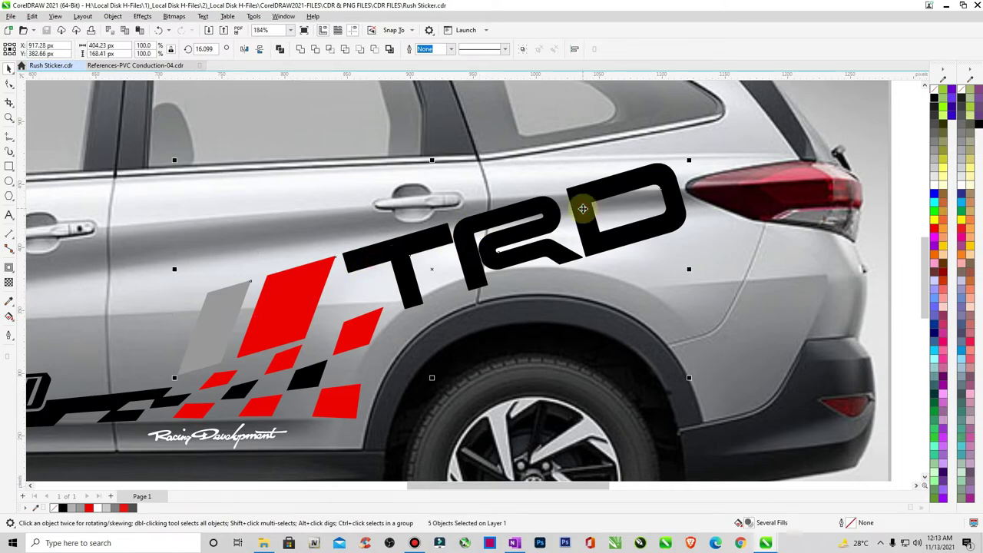
key("ctrl+g")
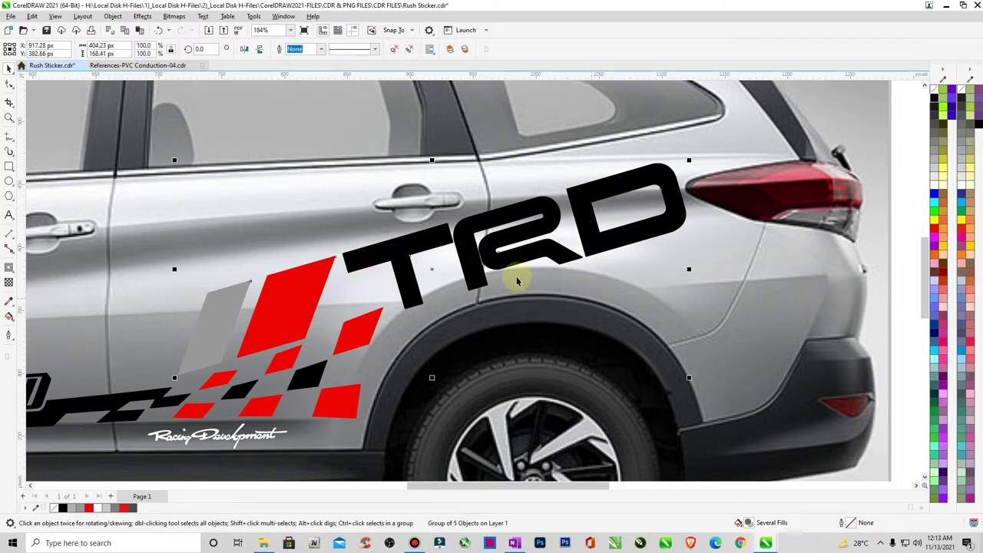
Step: Place a duplicate of the grouped TRD logo slightly above the original and inspect the offset at the foot of the R
left_click_drag(494, 258, 495, 255)
right_click(496, 255)
key("F1")
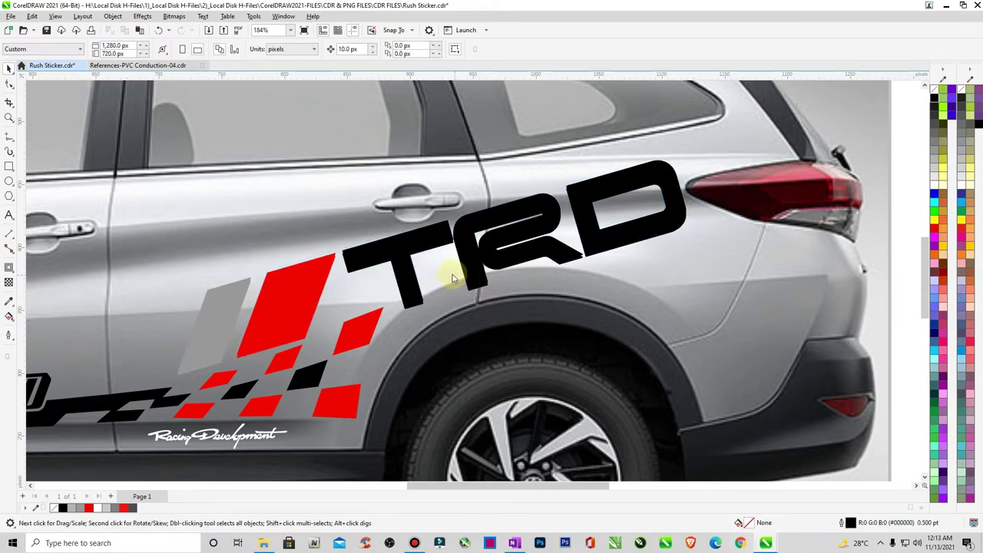
left_click(967, 9)
key("F2")
left_click_drag(445, 263, 525, 321)
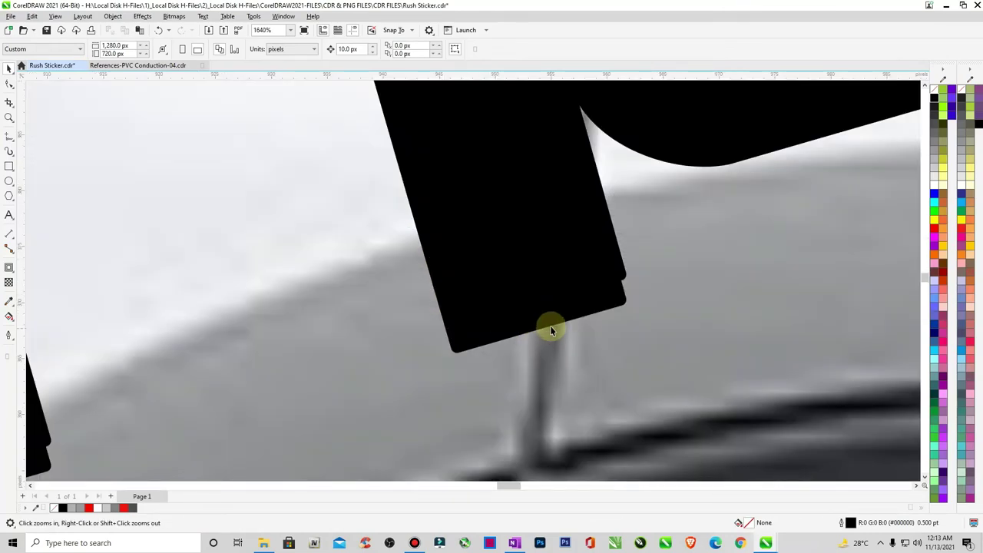
Step: Fill the offset copy behind the large TRD logo on the car's rear side with white and deselect it
key("space")
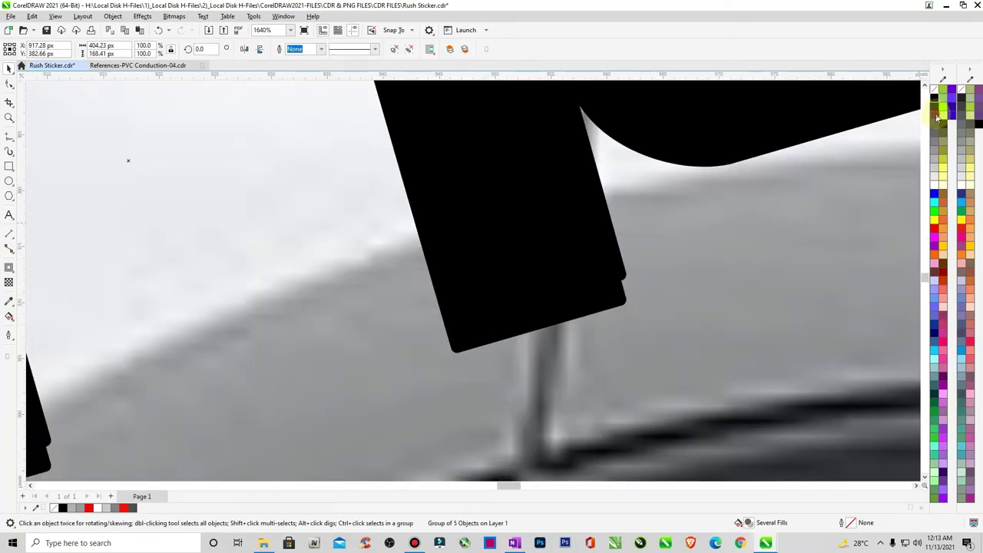
left_click(773, 290)
scroll(772, 290, "down", 5)
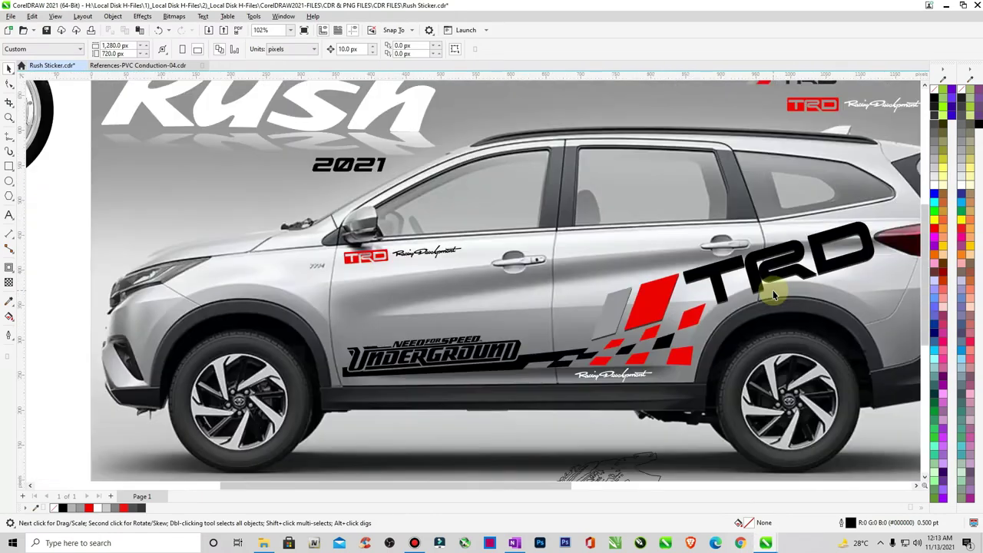
scroll(697, 267, "down", 1)
key("F2")
left_click_drag(667, 247, 810, 306)
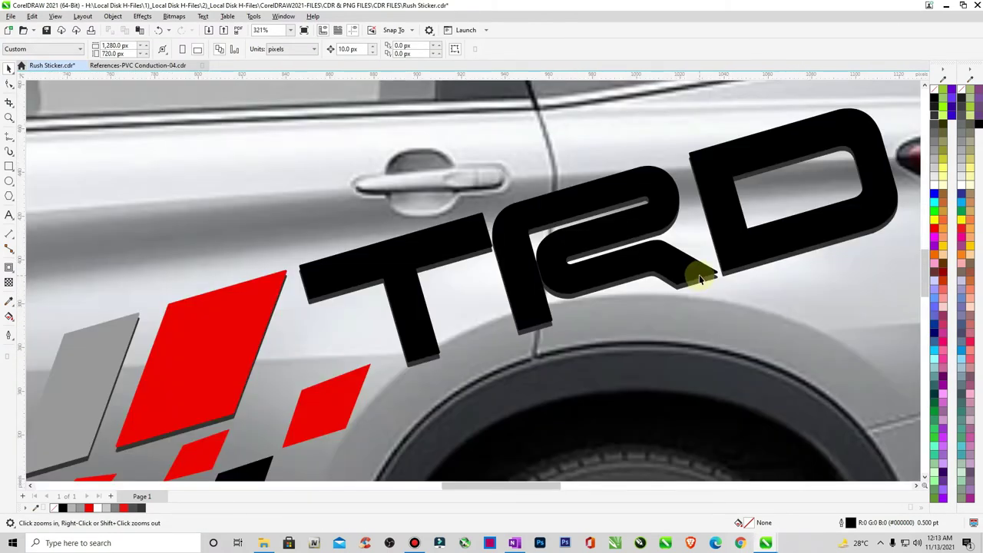
left_click(679, 289)
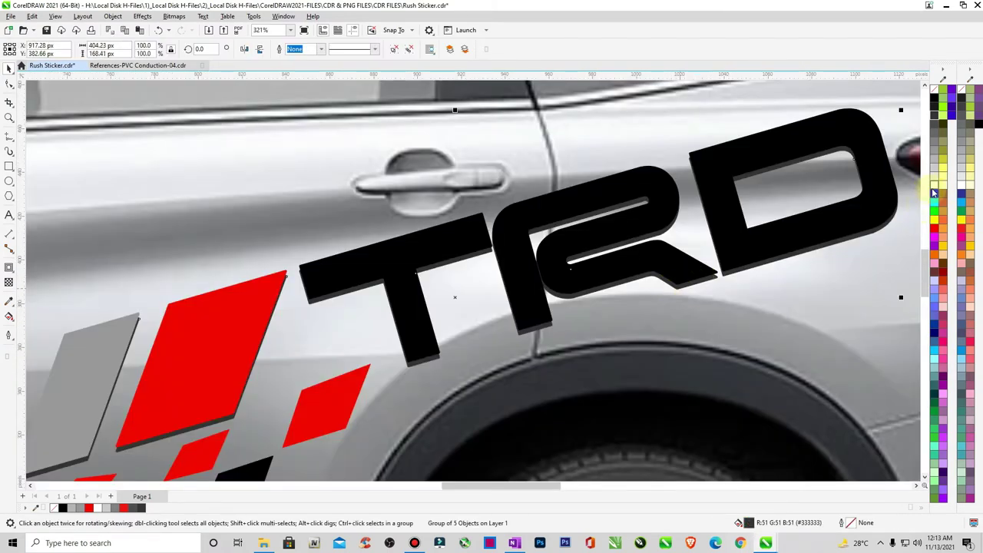
left_click(934, 186)
left_click(781, 302)
key("Escape")
Step: Move the chrome BBS wheel image onto the car's front wheel and centre it over the original rim
scroll(781, 301, "down", 6)
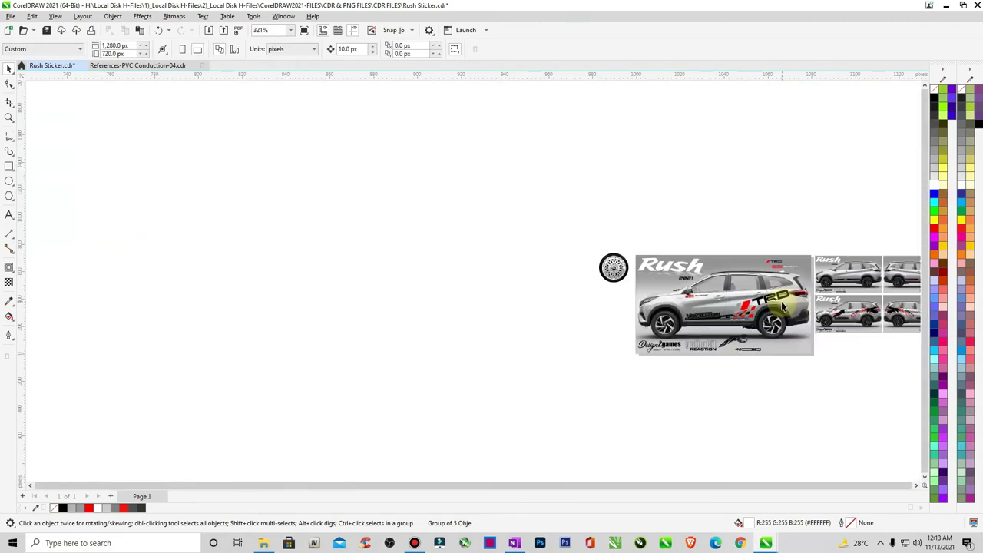
key("F2")
left_click_drag(658, 267, 861, 361)
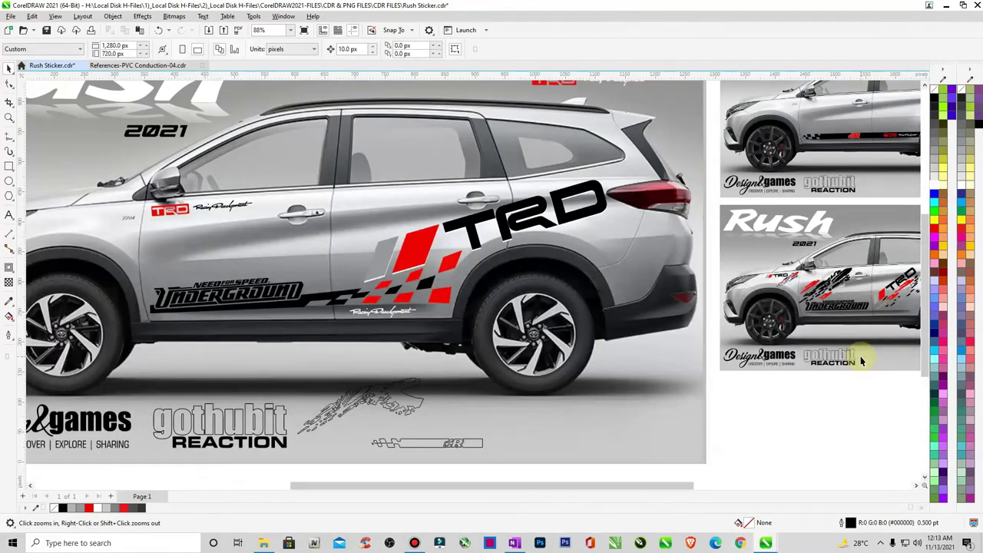
right_click(495, 332)
left_click_drag(225, 188, 604, 400)
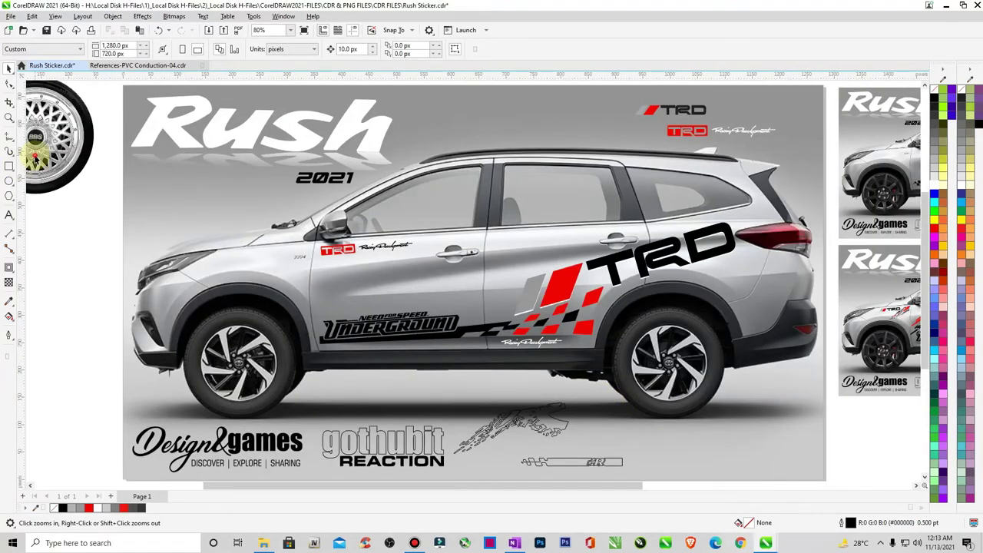
key("space")
left_click_drag(67, 153, 268, 357)
left_click_drag(266, 365, 265, 360)
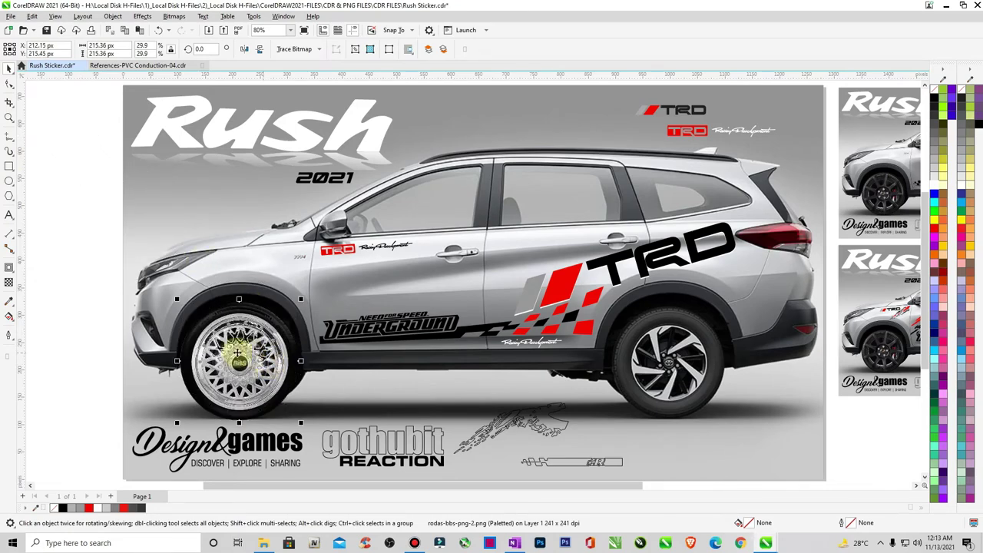
Step: Place a copy of the BBS wheel over the car's rear wheel, deselect it and save the document
left_click_drag(474, 361, 669, 366)
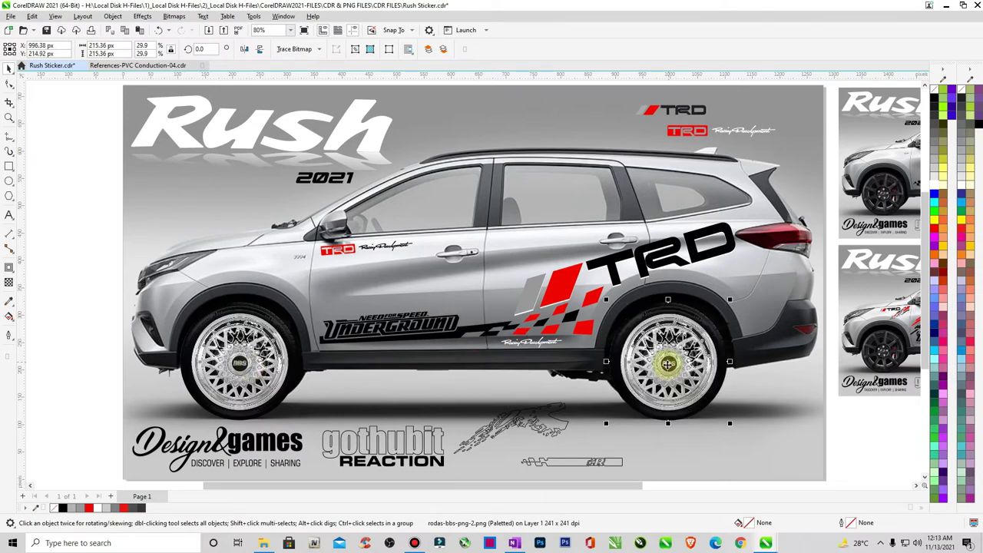
left_click(753, 435)
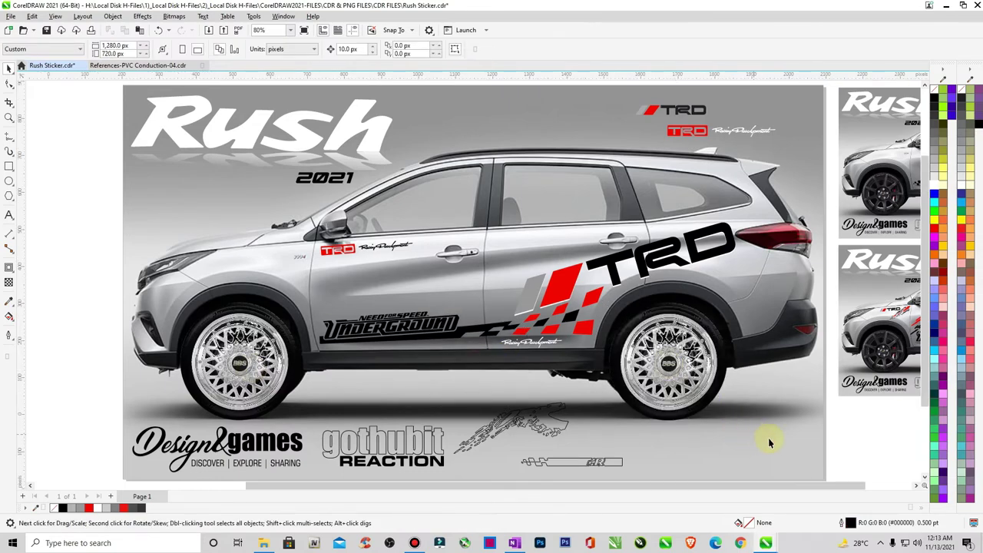
scroll(754, 438, "down", 1)
key("ctrl+s")
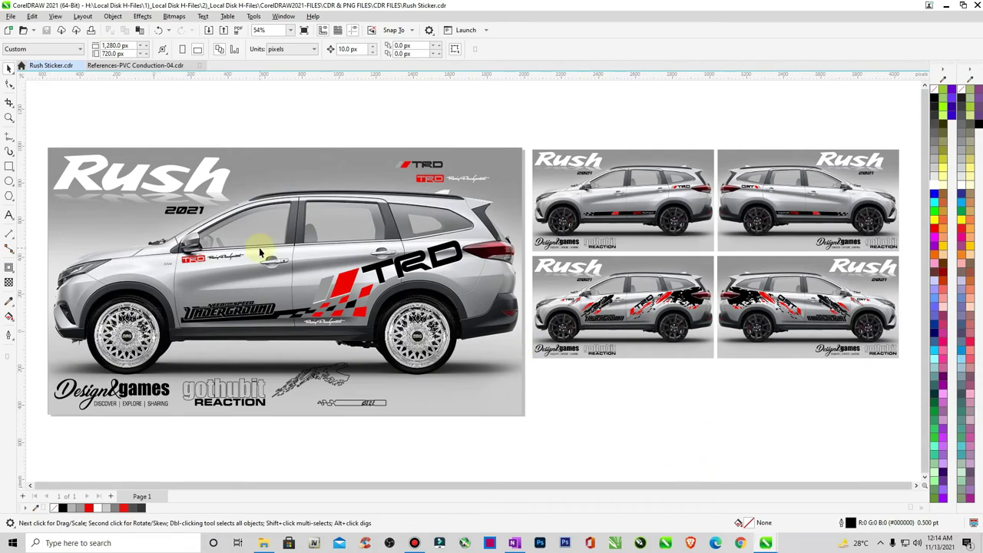
Step: Unlock the background car photo of the large Underground layout
scroll(259, 247, "down", 2)
left_click_drag(131, 197, 665, 364)
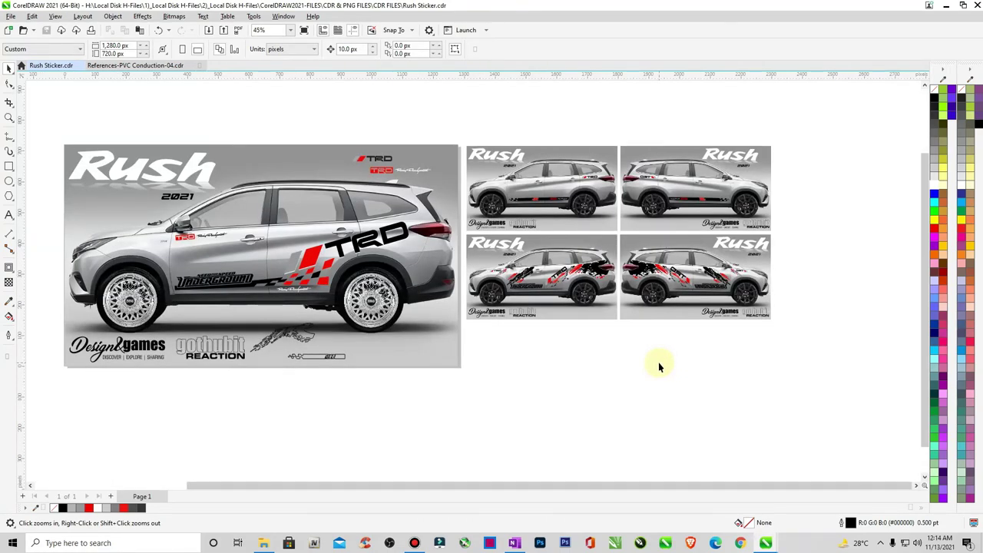
right_click(235, 254)
left_click(260, 285)
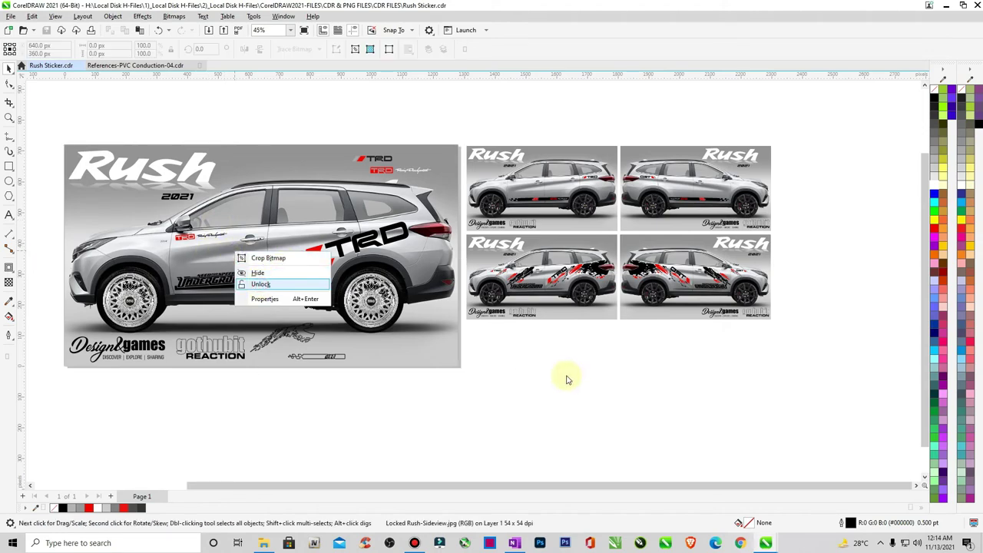
left_click(546, 373)
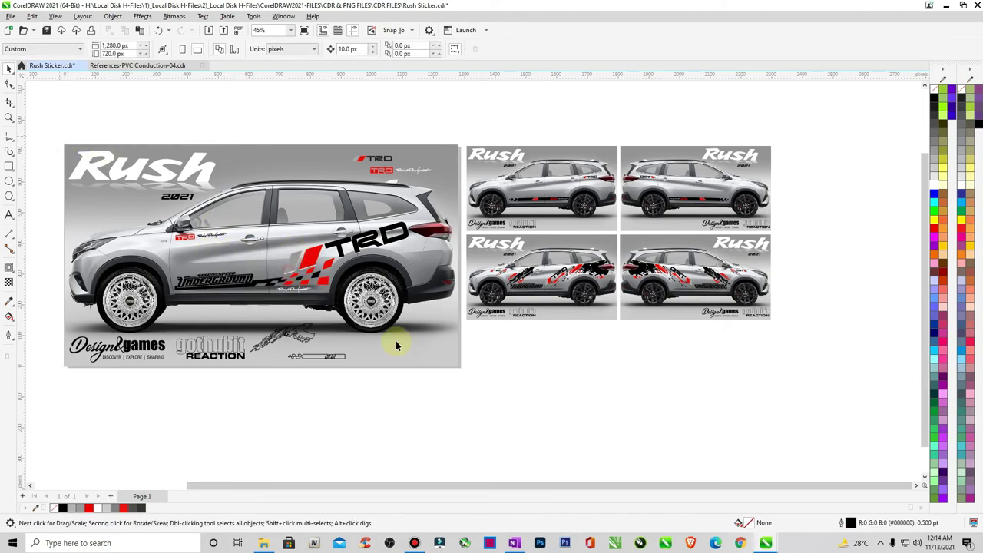
Step: Select the entire large layout and place a reduced copy about 1,059 px wide below the small previews
left_click_drag(440, 374, 460, 390)
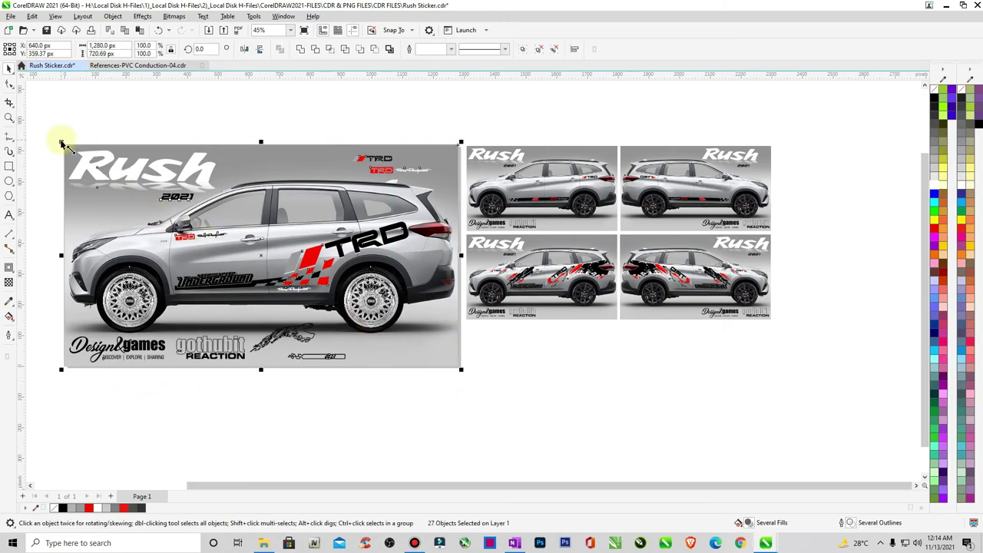
left_click_drag(62, 142, 575, 383)
scroll(569, 305, "down", 1)
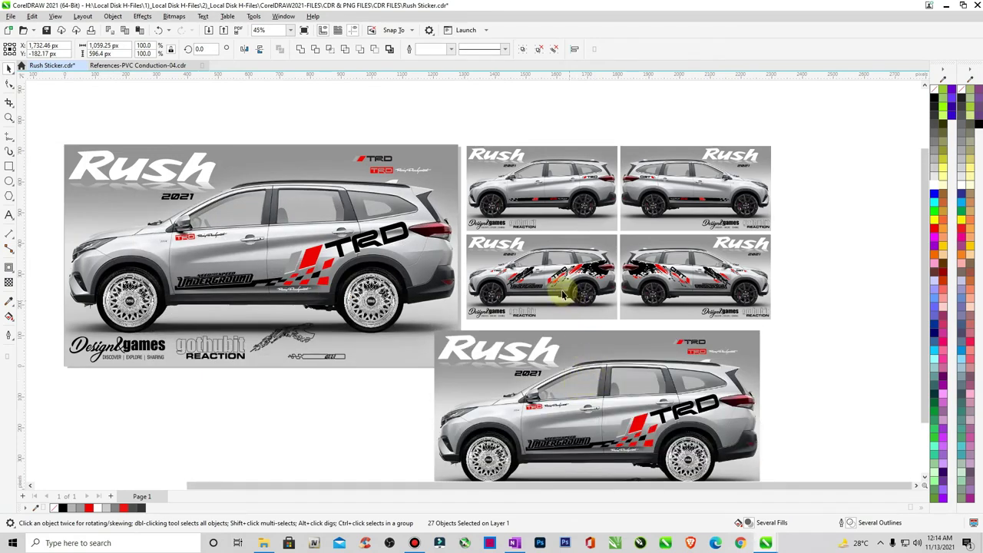
Step: Set the layout copy's width to 490.61 px, matching the existing previews, and place it directly below the second-row car facing left
left_click(562, 290)
double_click(125, 45)
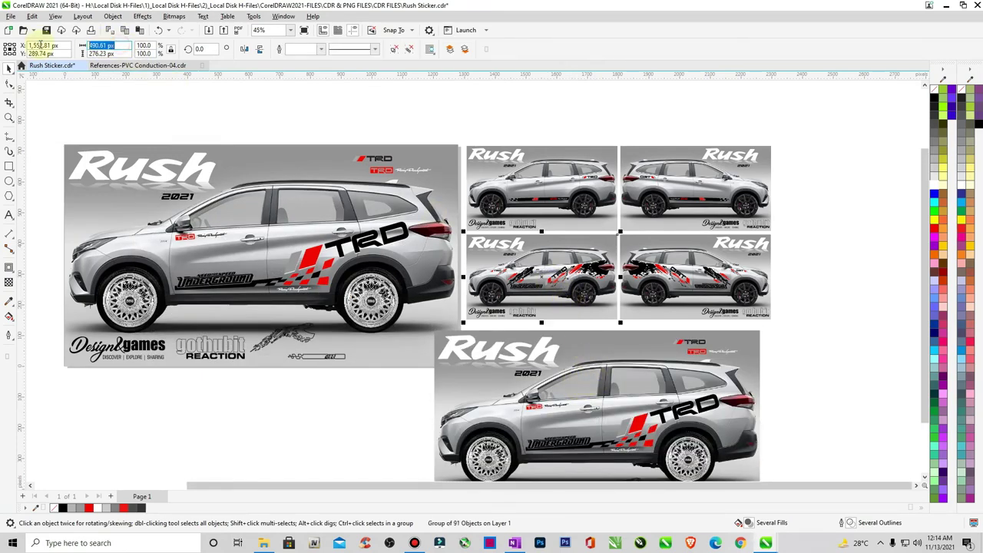
left_click(917, 280)
left_click_drag(924, 281, 924, 331)
left_click(801, 252)
left_click_drag(801, 253, 399, 466)
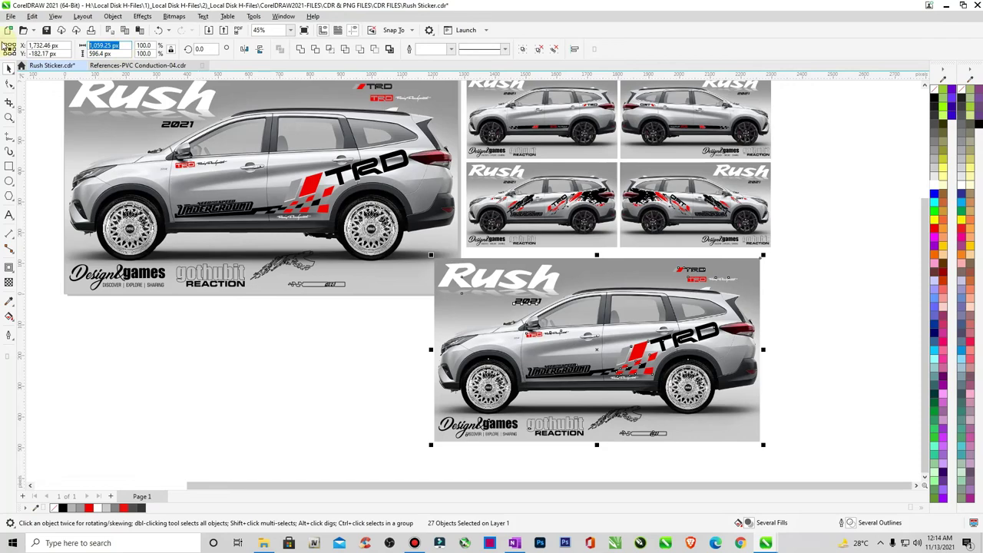
key("Return")
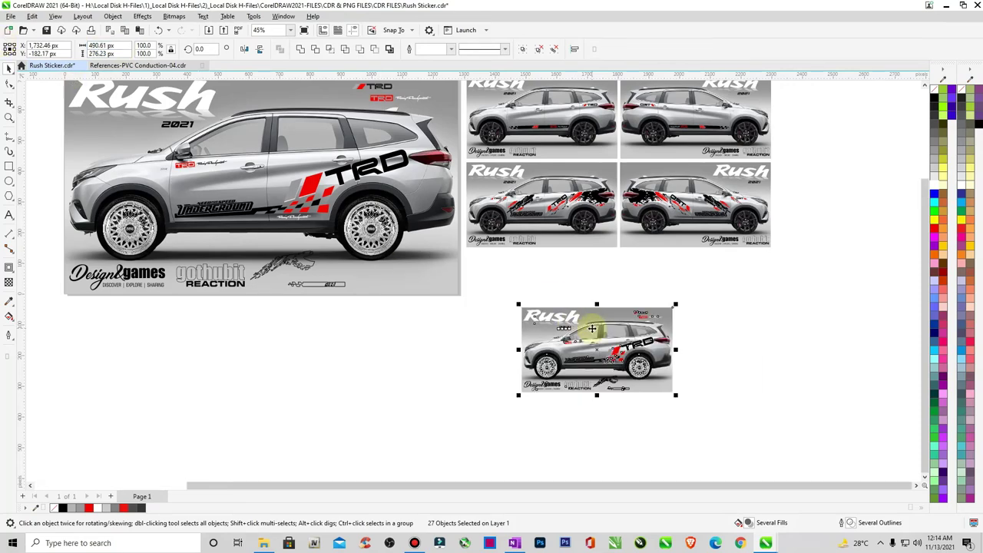
left_click_drag(530, 287, 765, 357)
left_click(653, 318)
Step: Delete the spare TRD logos in the new preview's upper corner and the spare outline graphics beneath its car
key("F3")
key("F2")
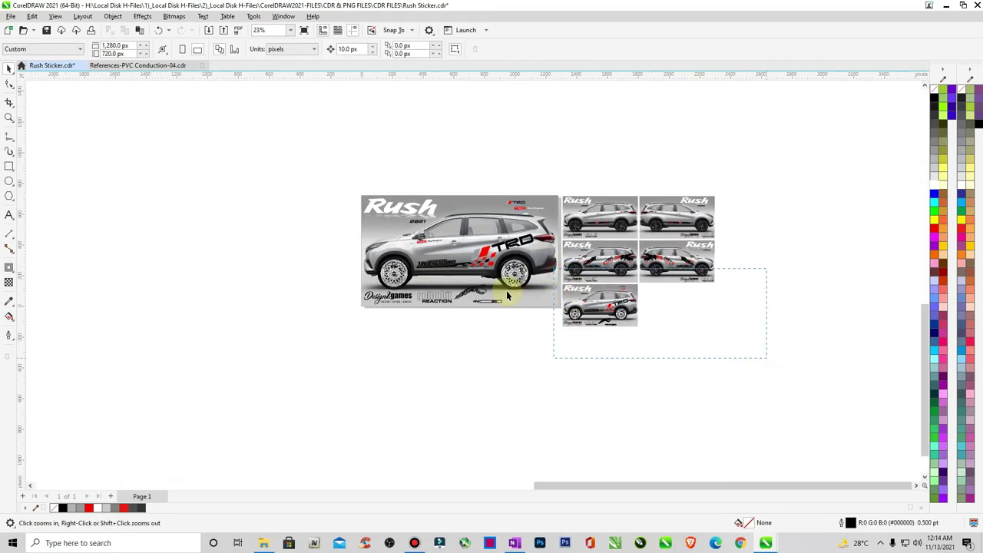
key("space")
left_click_drag(396, 162, 277, 191)
key("Delete")
left_click(220, 368)
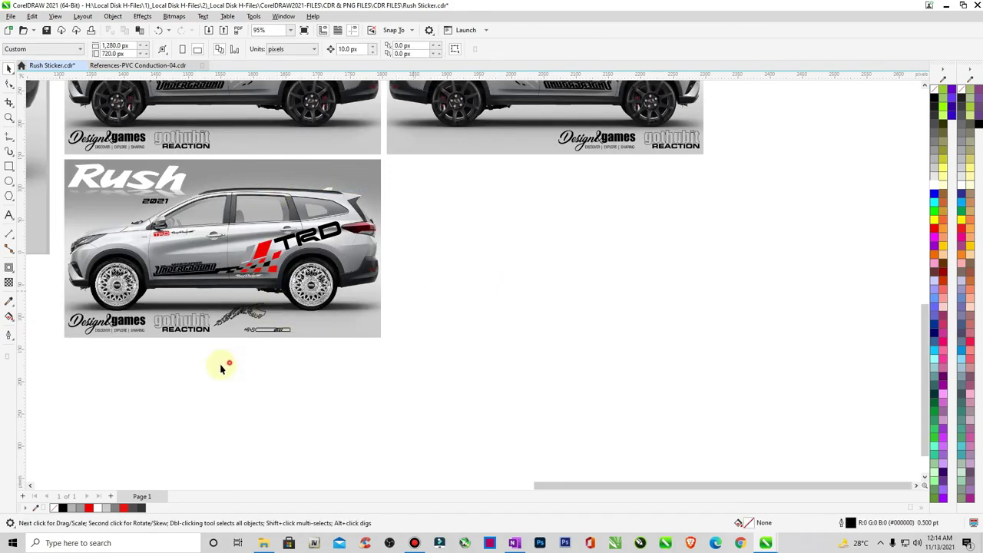
left_click_drag(210, 372, 210, 373)
key("Delete")
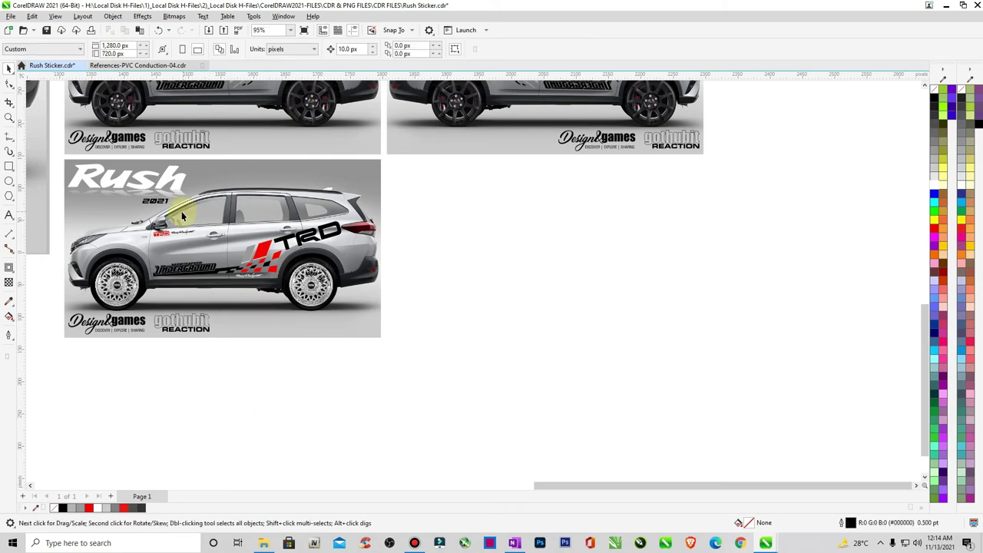
Step: Duplicate the cleaned-up preview, mirror the duplicate horizontally and align it beside the original in the second preview column
left_click_drag(59, 160, 450, 391)
key("KP_Add")
left_click(244, 50)
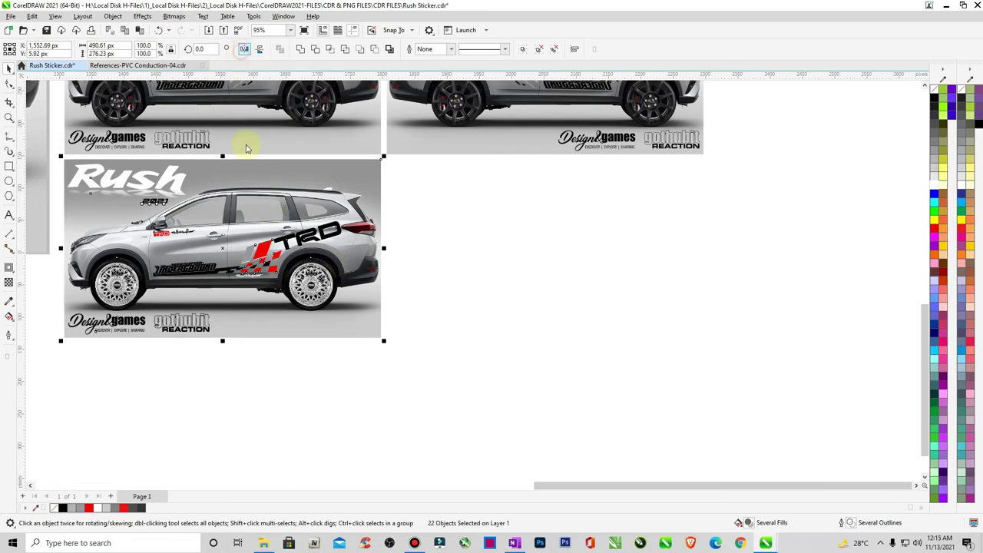
left_click_drag(232, 249, 545, 253)
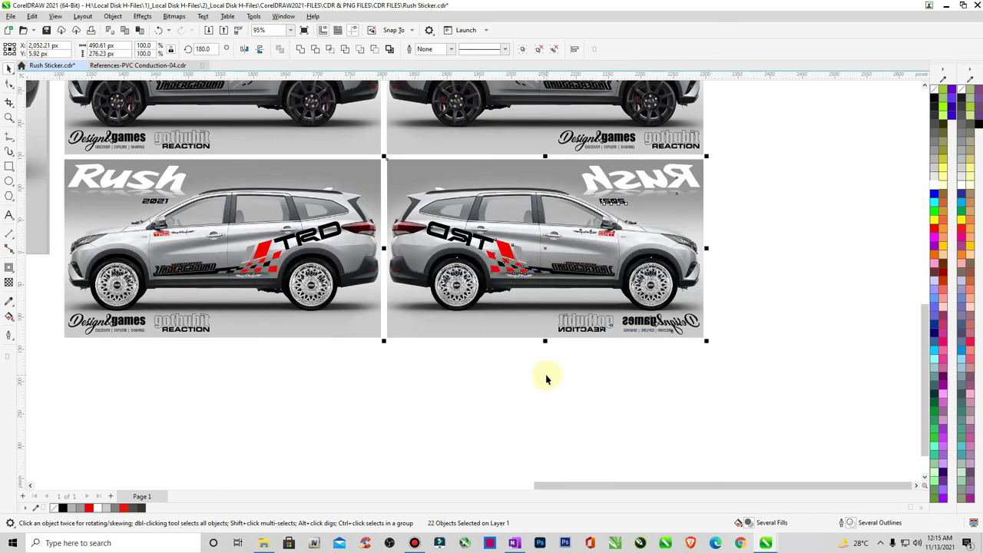
key("Left")
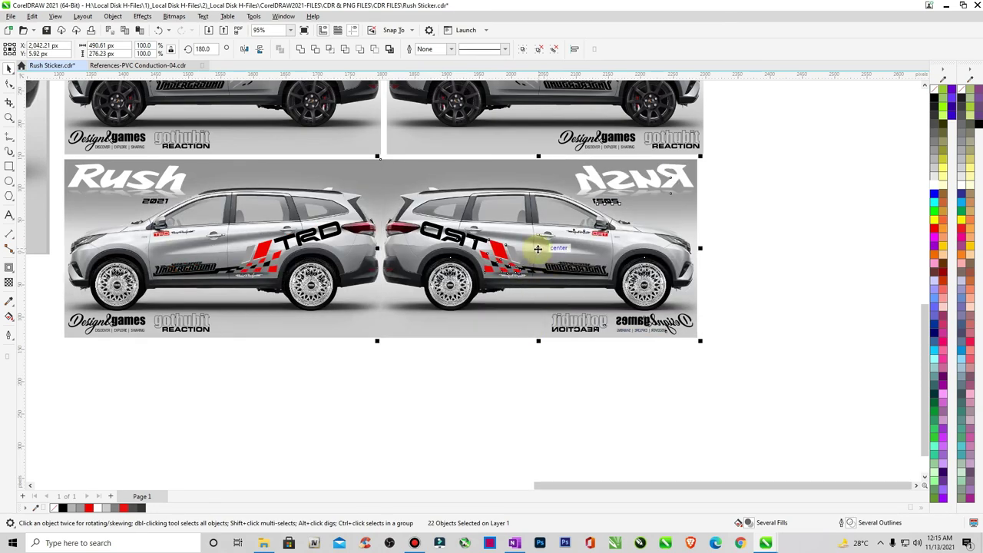
left_click_drag(547, 250, 544, 248)
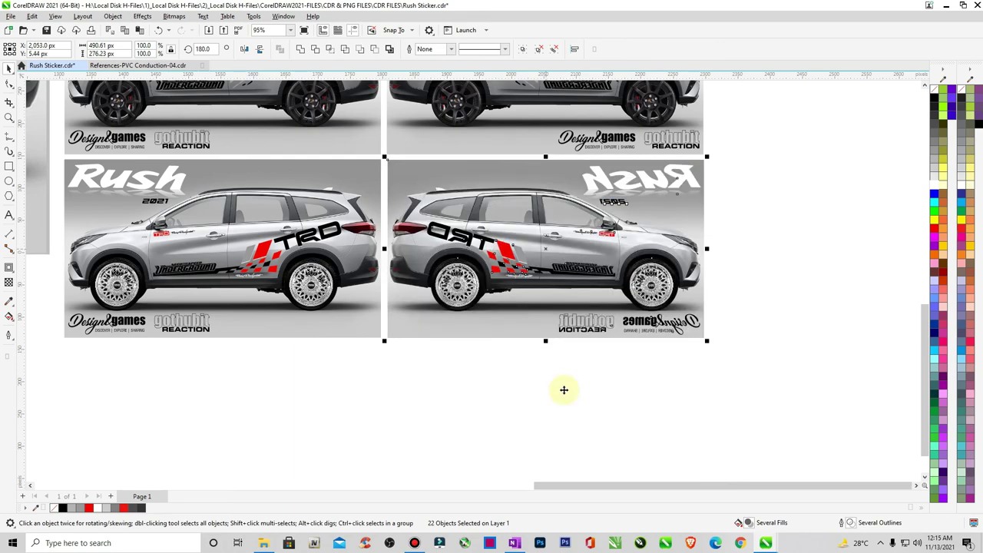
left_click(564, 389)
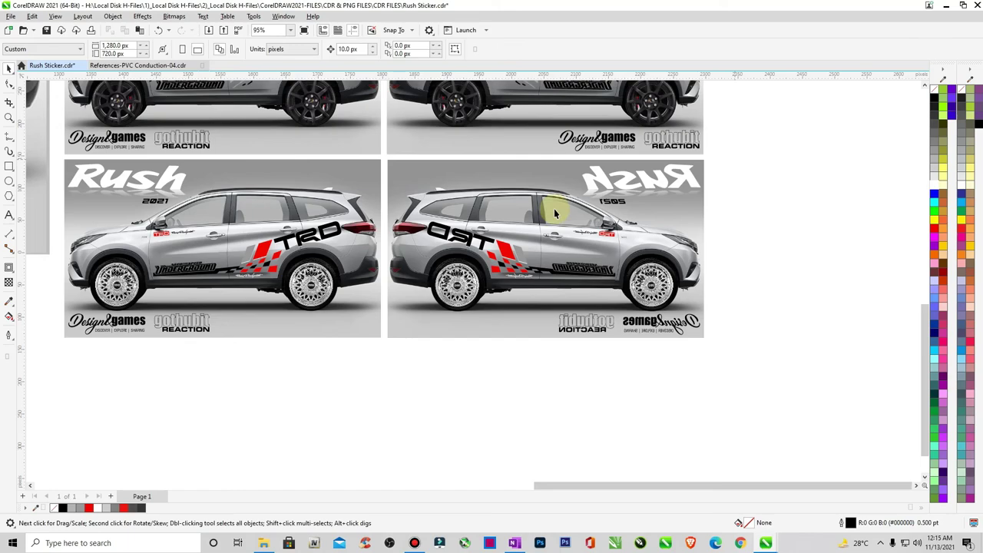
Step: Mirror the Rush 2021 title and the Design&games and gothubit logos in the flipped preview horizontally to read correctly, and save the document
left_click_drag(552, 216, 554, 214)
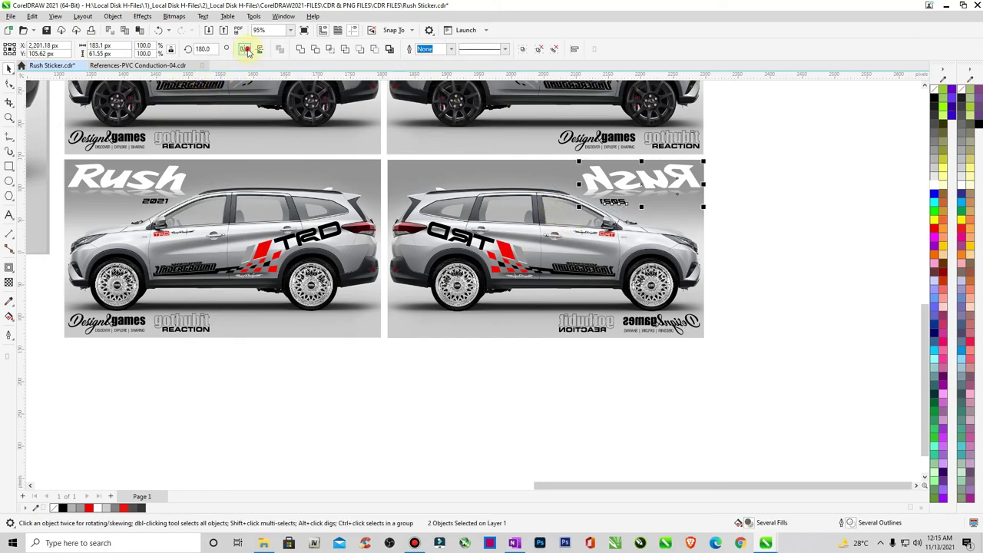
left_click(247, 52)
left_click_drag(734, 299, 527, 369)
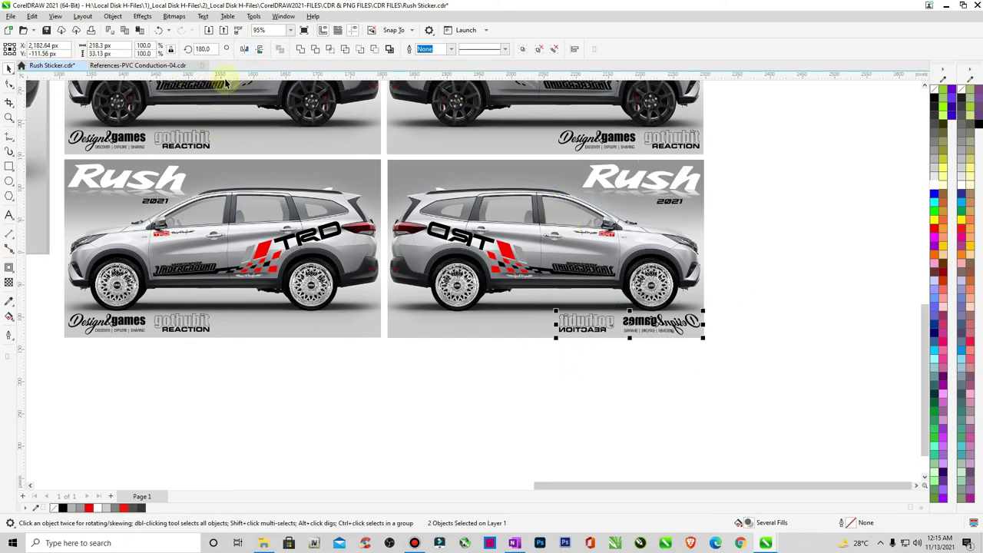
left_click(244, 48)
left_click(755, 261)
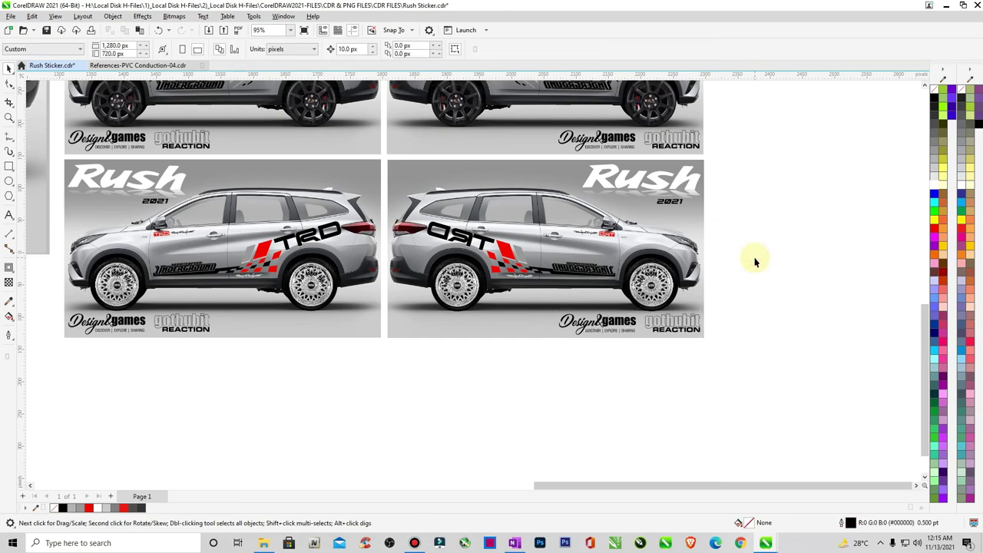
key("F4")
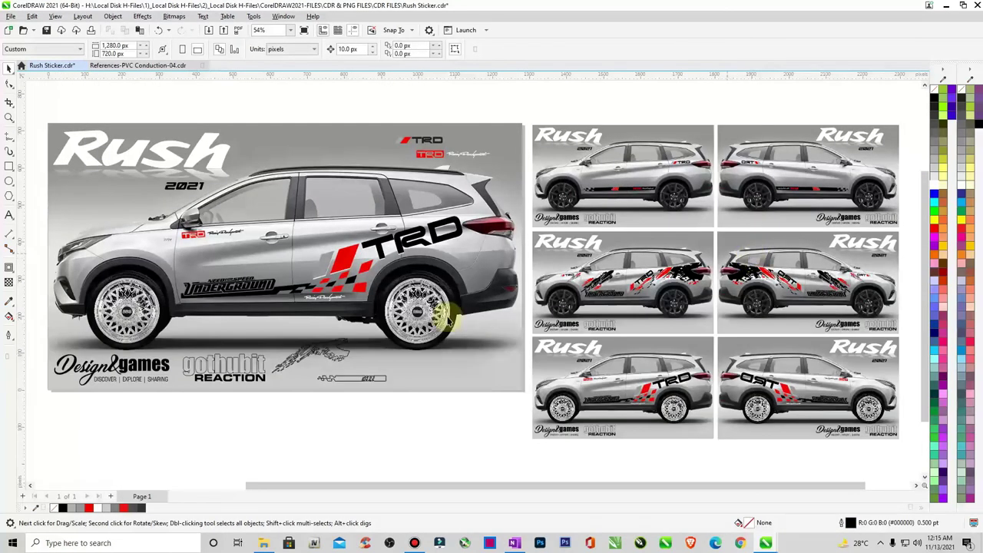
left_click(46, 30)
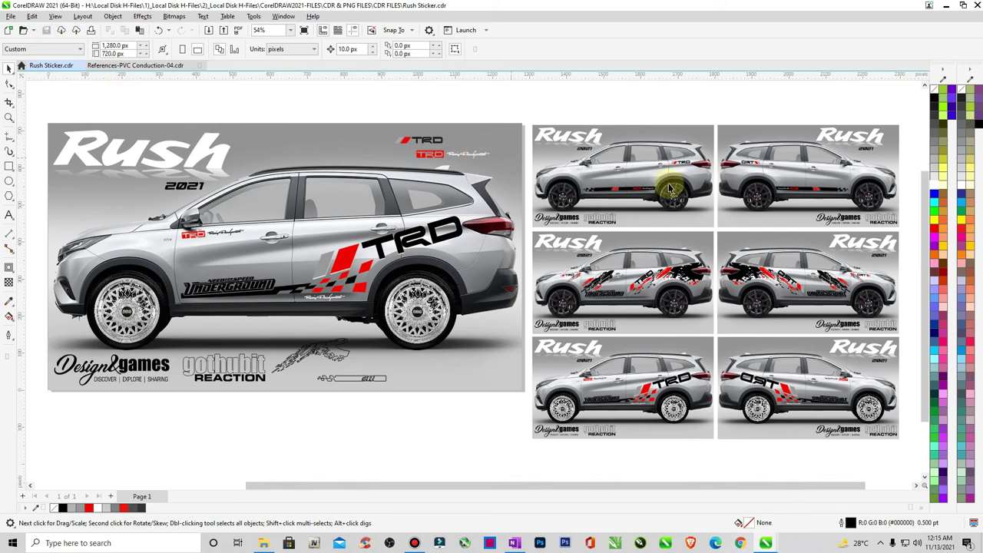
Step: Examine the left-facing previews of the three sticker designs one after another at close range
key("z")
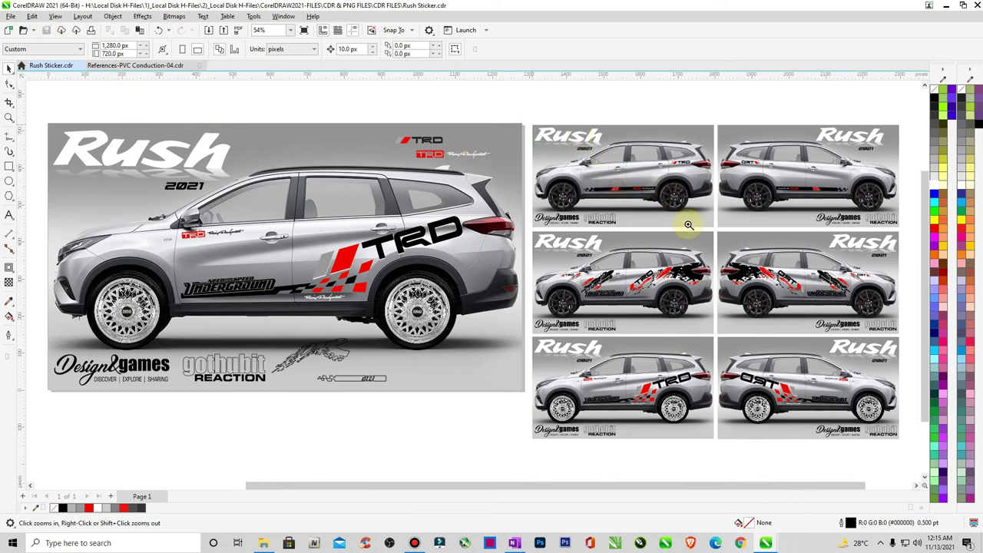
left_click_drag(712, 229, 712, 229)
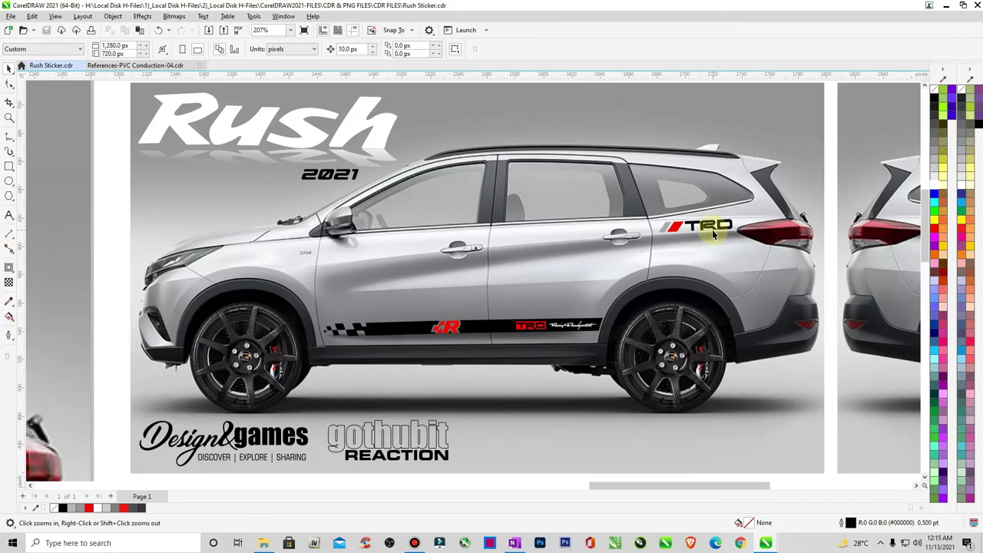
right_click(712, 230)
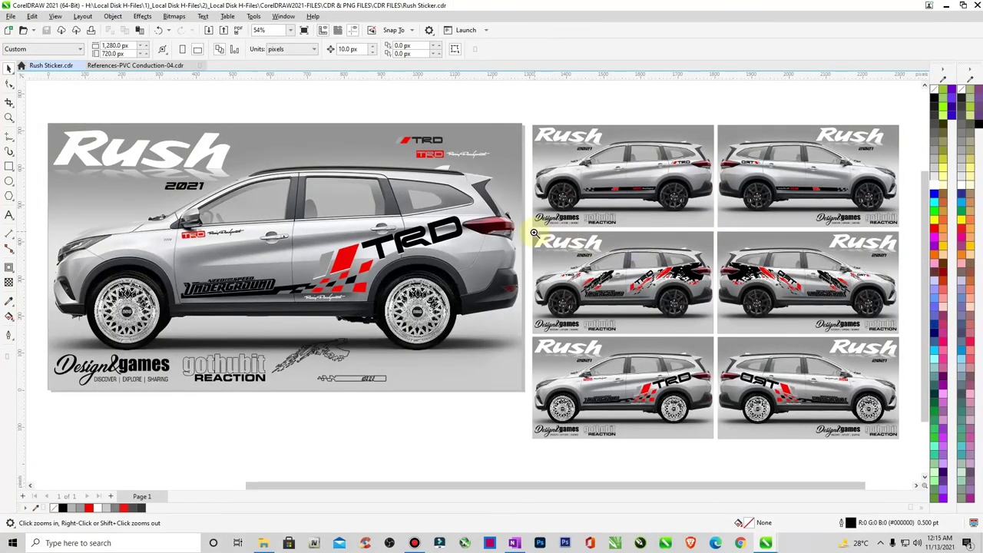
left_click_drag(533, 232, 714, 340)
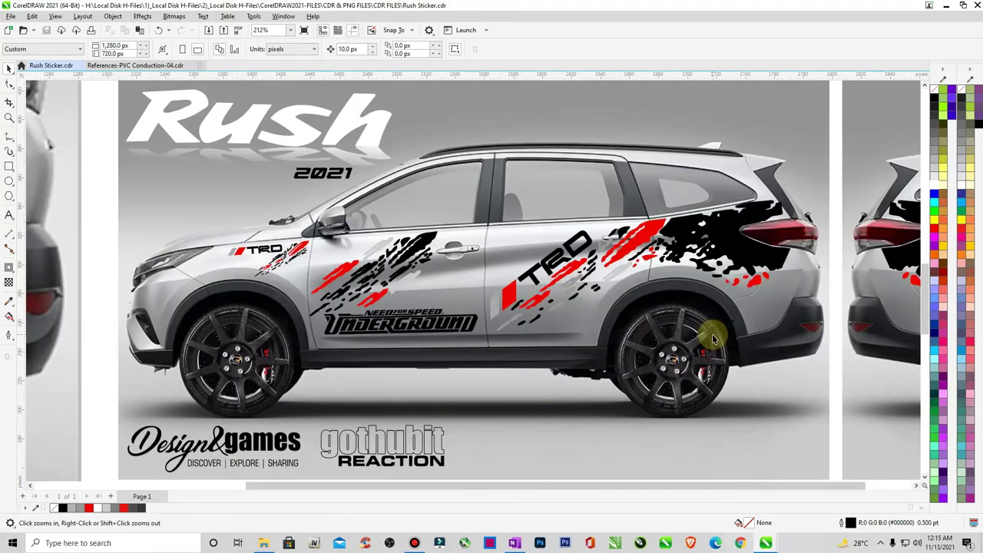
right_click(714, 340)
left_click_drag(533, 339, 712, 443)
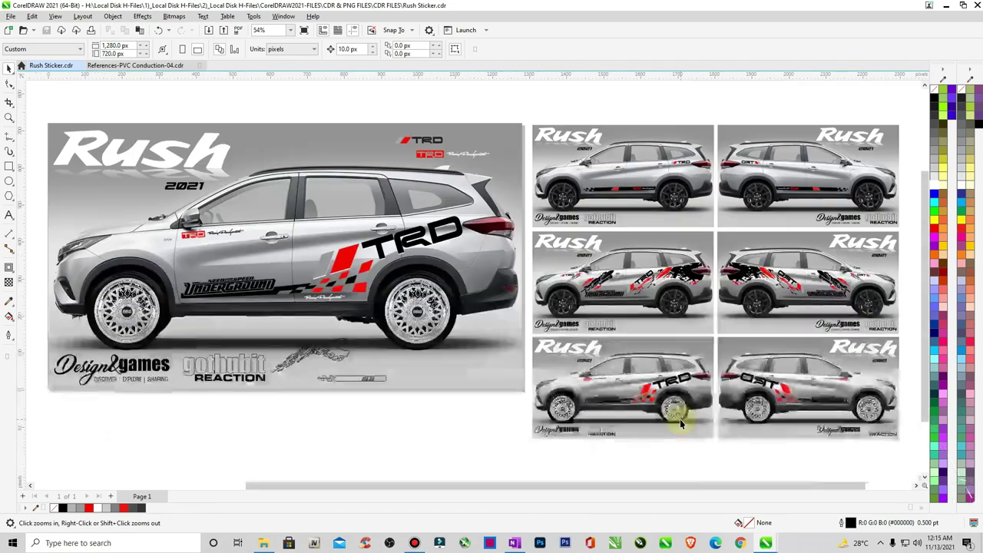
right_click(680, 421)
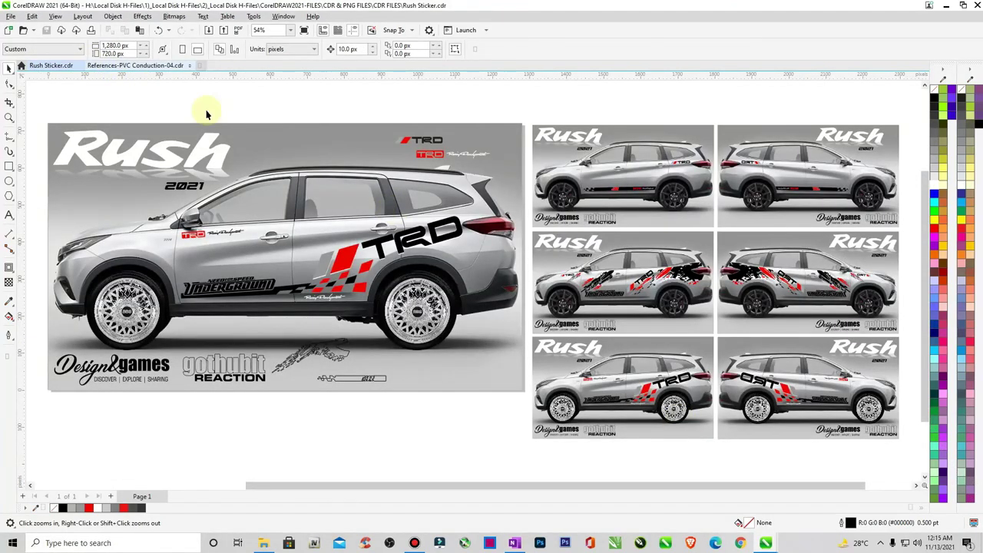